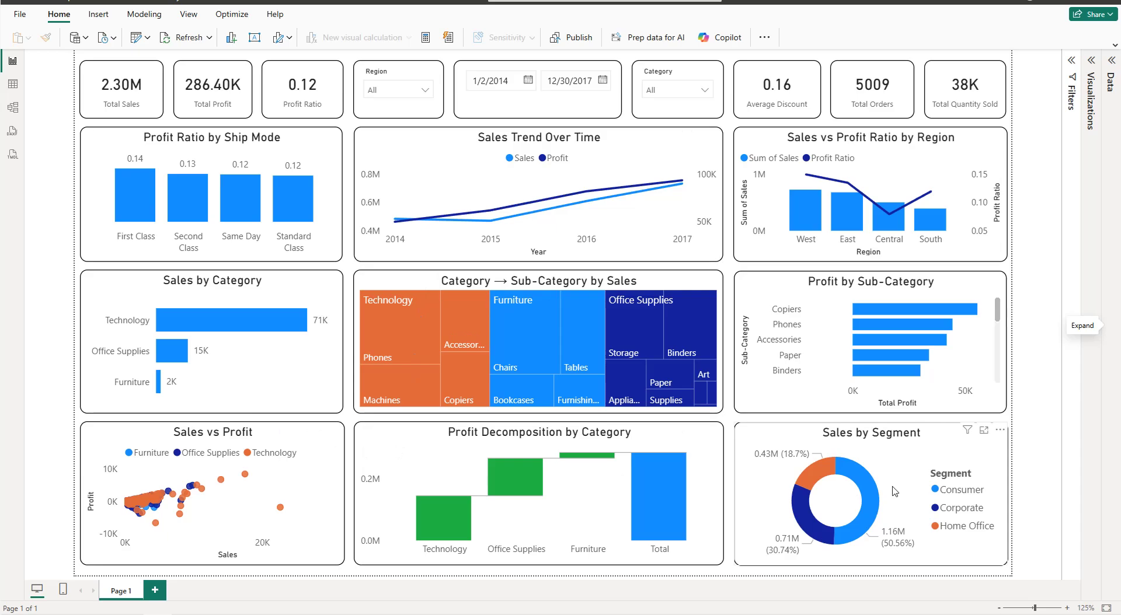
Switch to the Sample - Superstore workbook in Excel and review its columns, including Customer Name, Category and Sub-Category
{"action": "key", "text": "alt+Tab"}
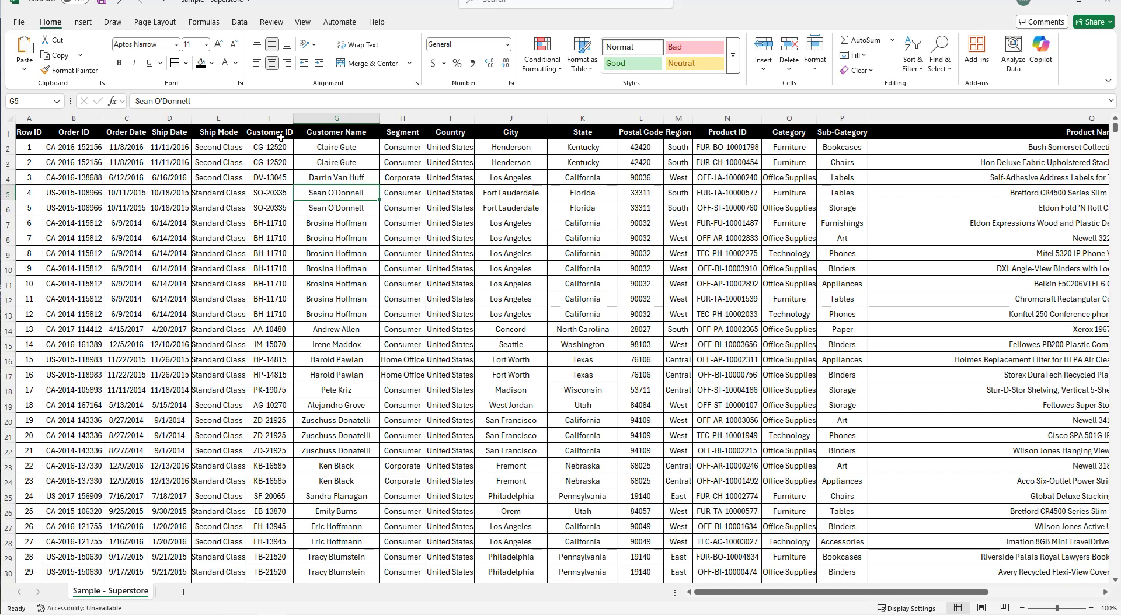
{"action": "left_click", "coordinate": [326, 119]}
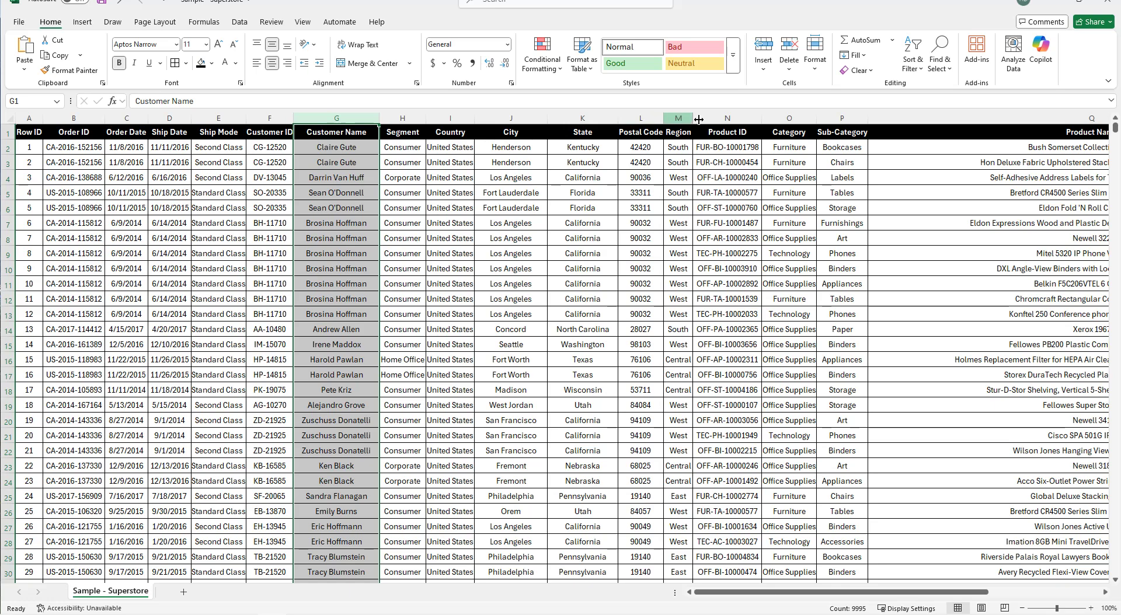
{"action": "left_click", "coordinate": [783, 117]}
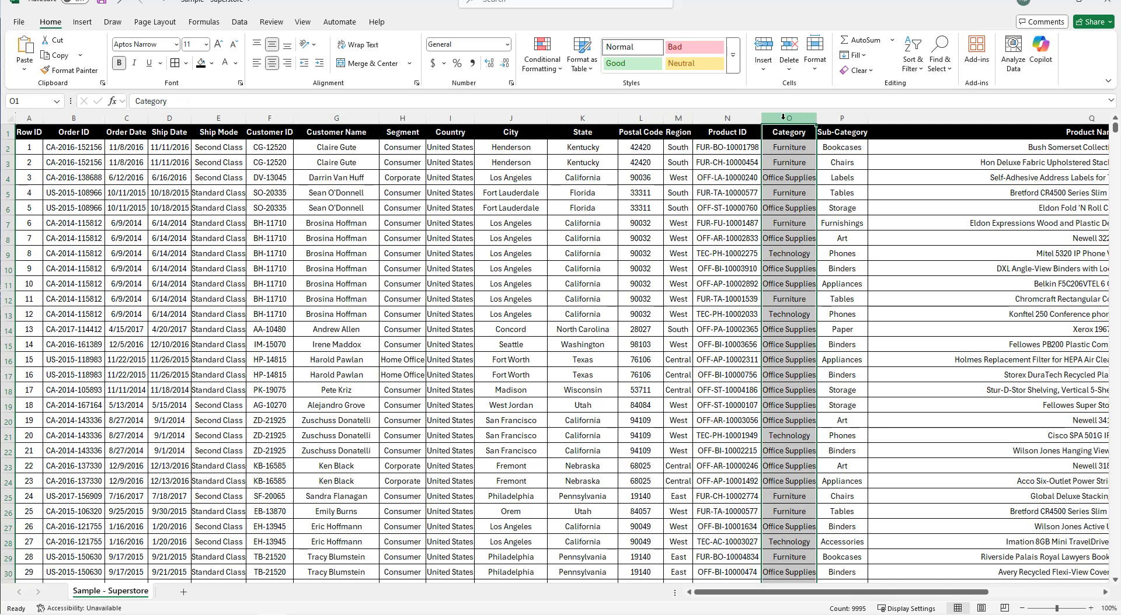
{"action": "left_click", "coordinate": [850, 120]}
{"action": "left_click_drag", "start_coordinate": [879, 589], "coordinate": [991, 590]}
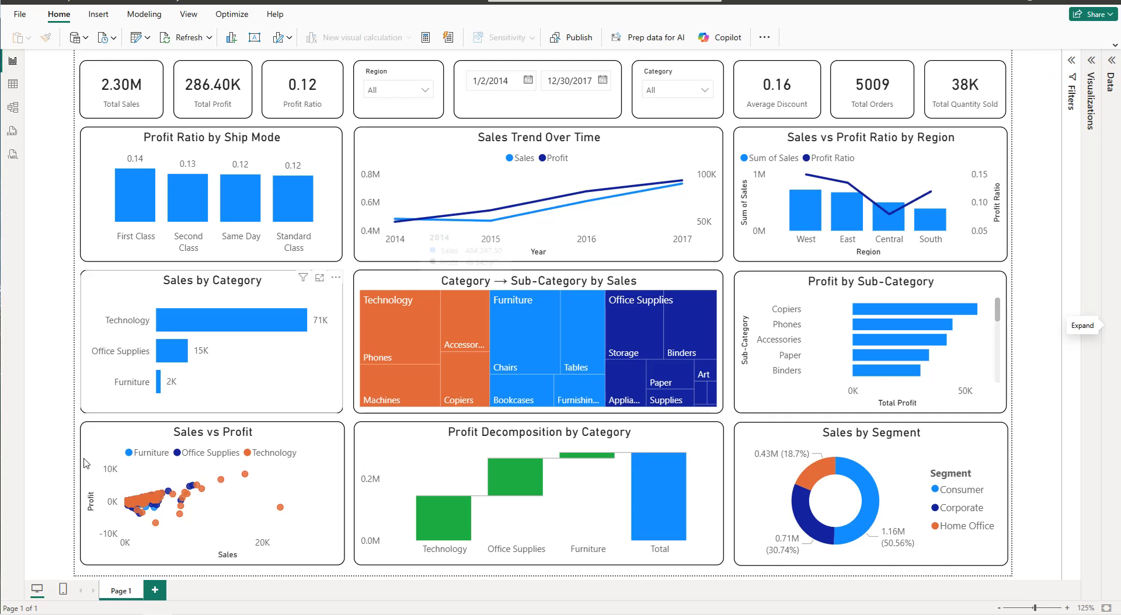
Return to the Power BI report, add a blank page and expand the Sample - Superstore table's field list
{"action": "left_click", "coordinate": [155, 590]}
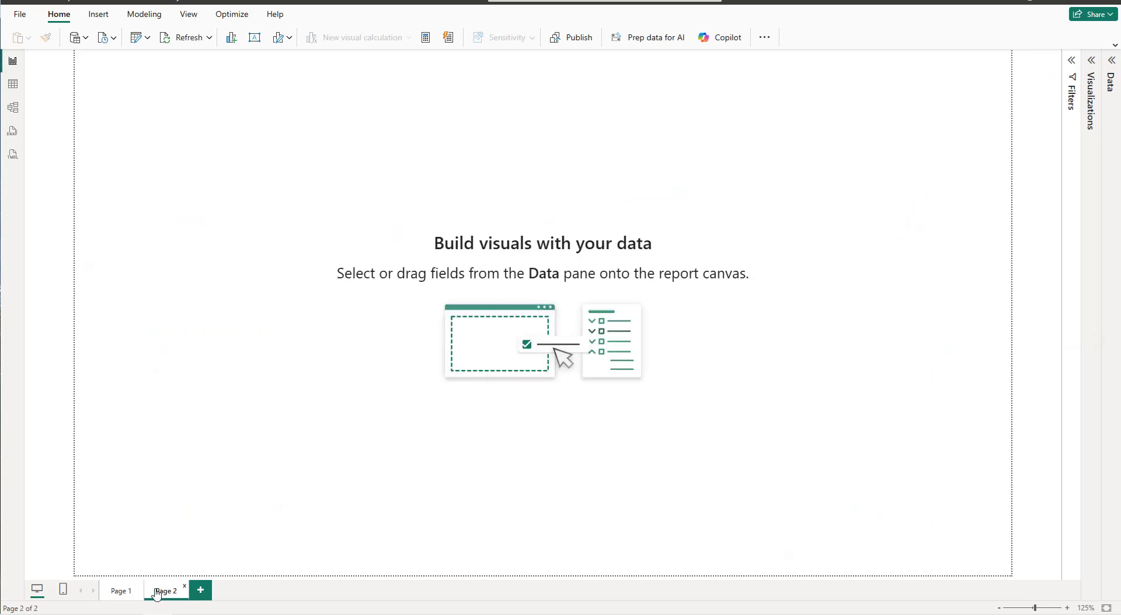
{"action": "left_click", "coordinate": [85, 40]}
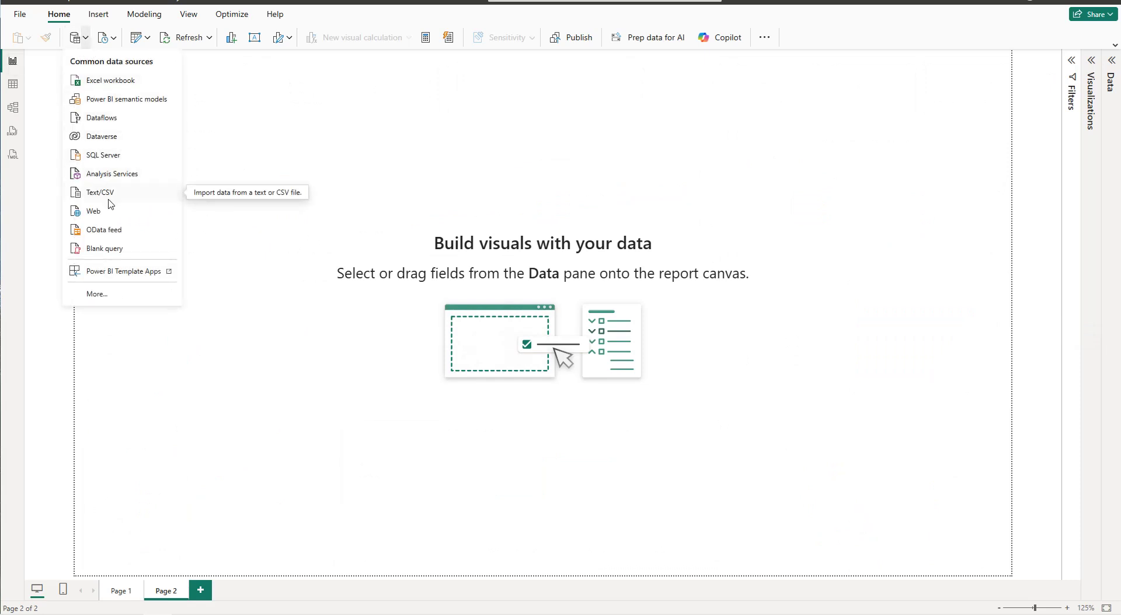
{"action": "left_click", "coordinate": [1110, 63]}
{"action": "left_click", "coordinate": [1026, 102]}
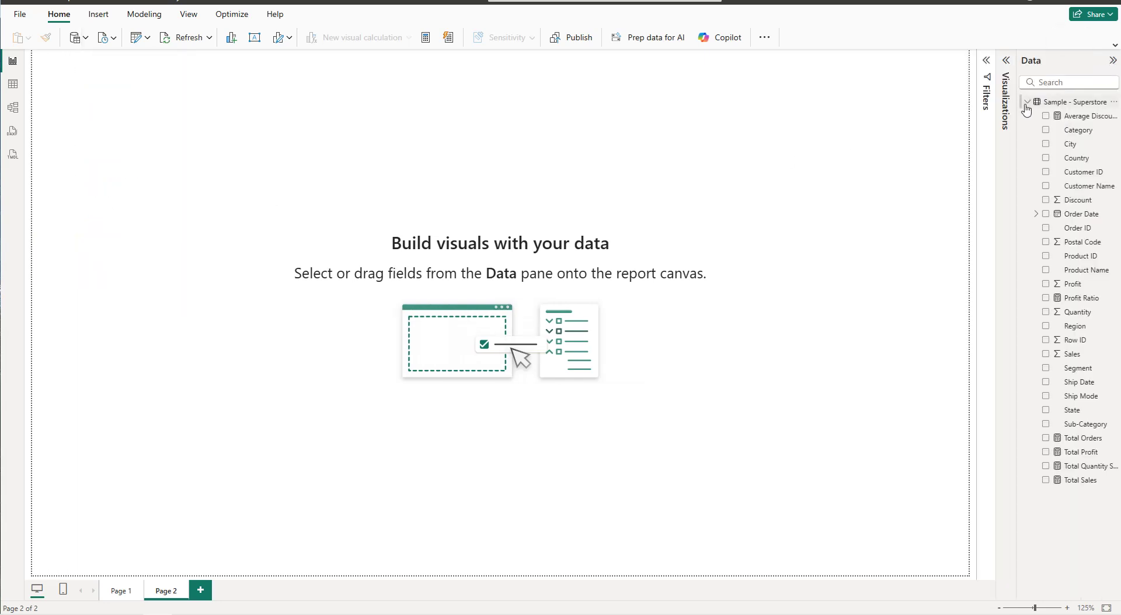
Review the formulas of the Total Sales, Total Profit, Total Orders, Total Quantity Sold, Average Discount and Profit Ratio measures
{"action": "left_click", "coordinate": [1073, 480]}
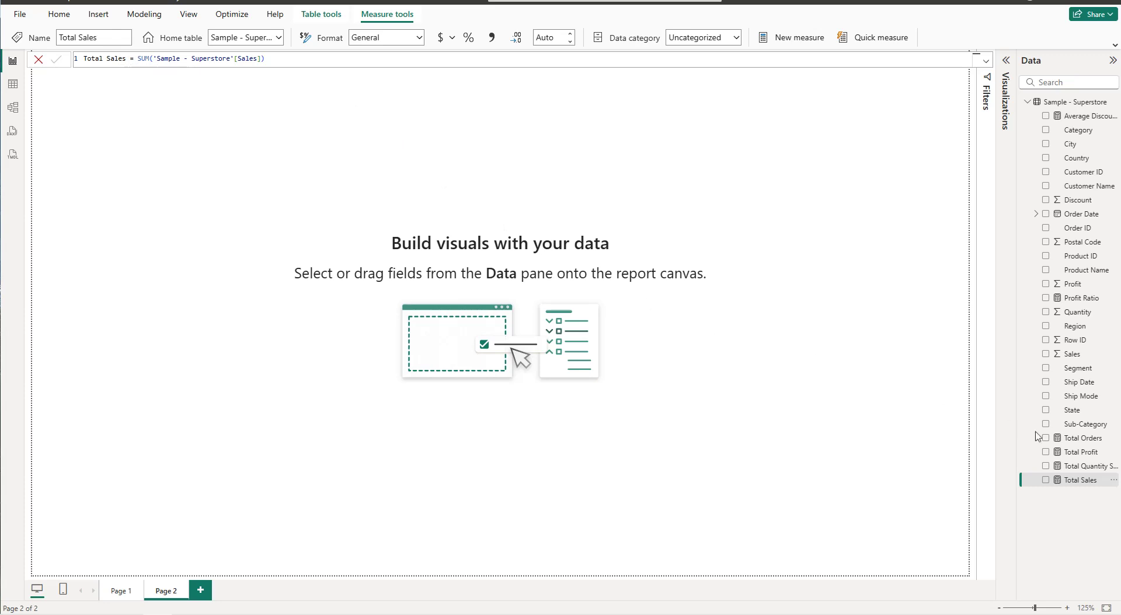
{"action": "left_click", "coordinate": [1071, 454]}
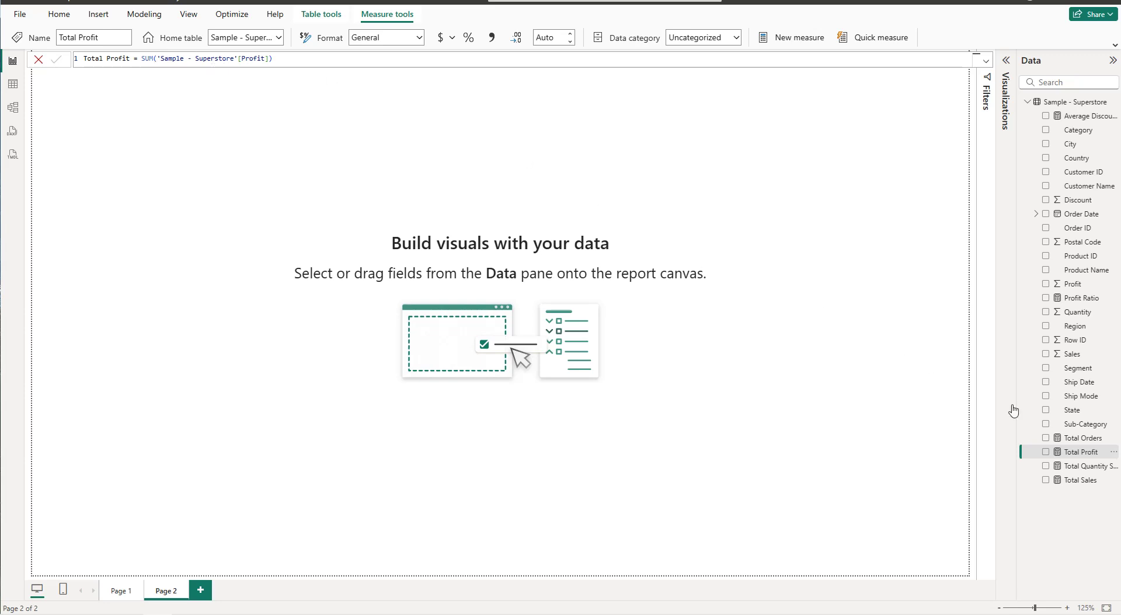
{"action": "left_click", "coordinate": [1087, 442]}
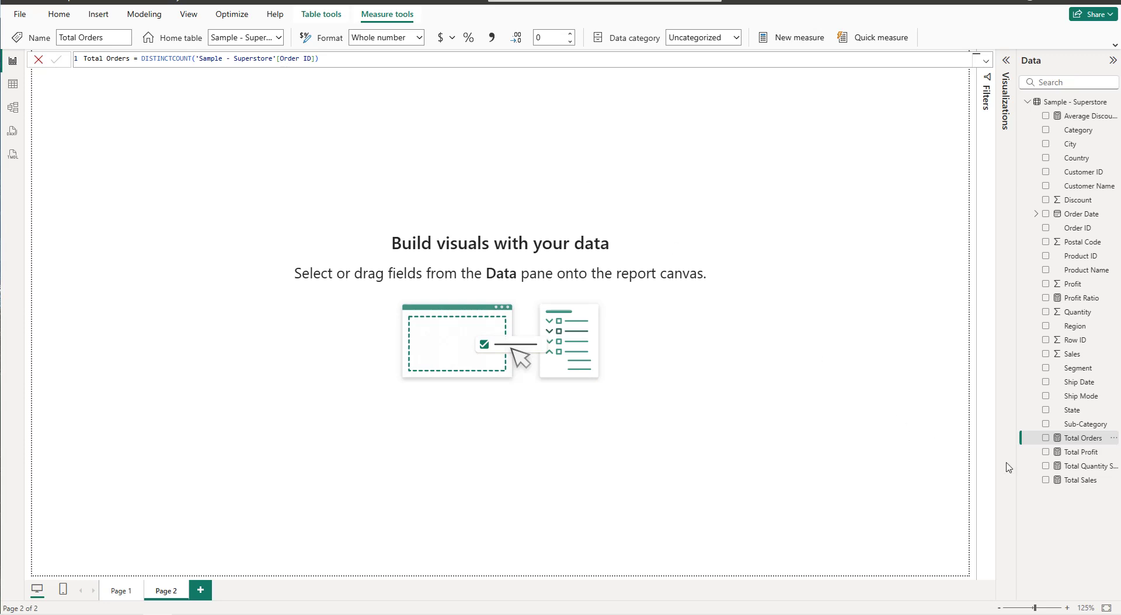
{"action": "left_click", "coordinate": [1082, 471]}
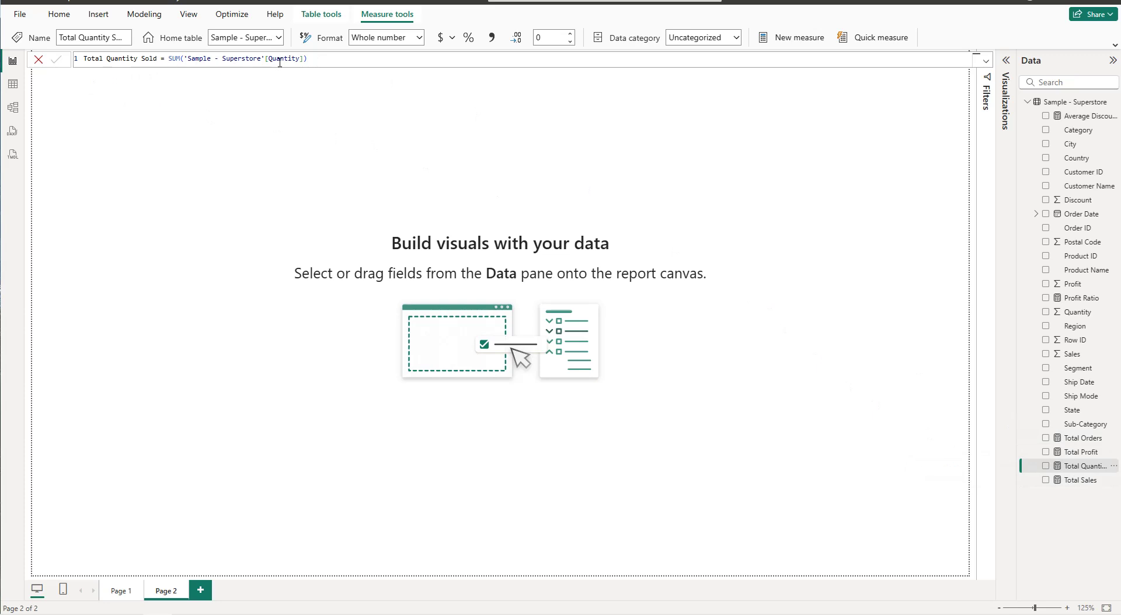
{"action": "left_click", "coordinate": [1078, 120]}
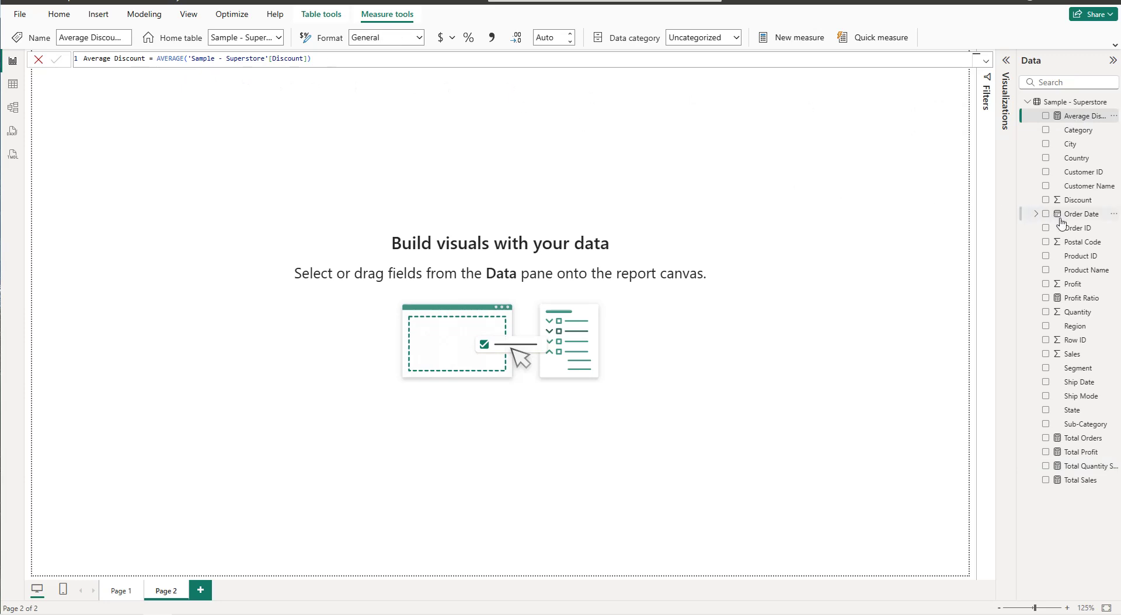
{"action": "left_click", "coordinate": [1076, 299]}
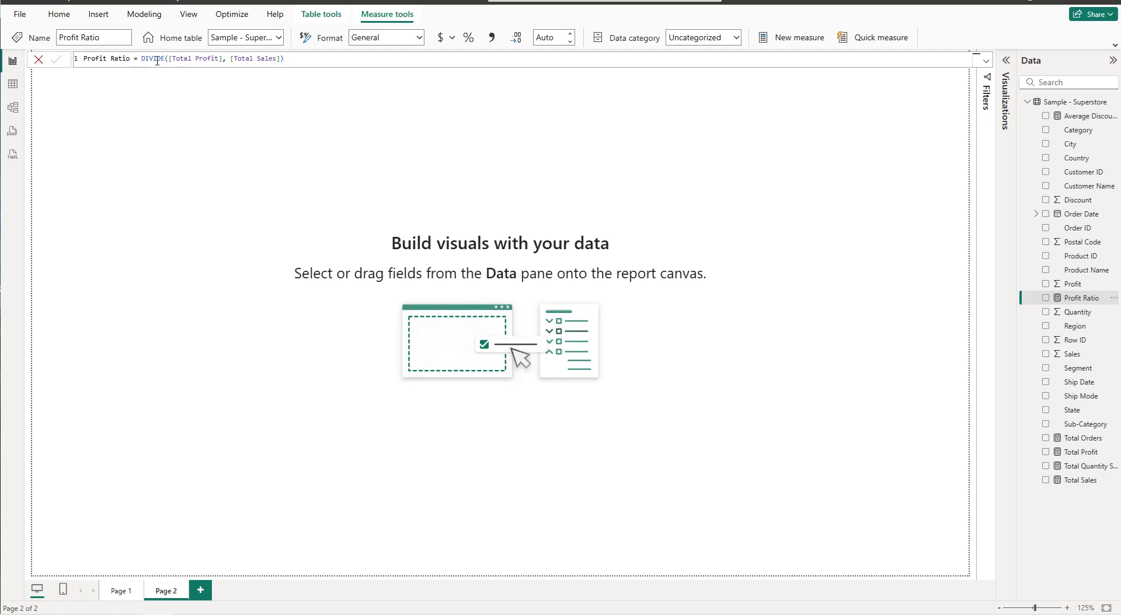
Check the Order Date column's data type and date format in the table data, and return to the report page
{"action": "left_click", "coordinate": [14, 85]}
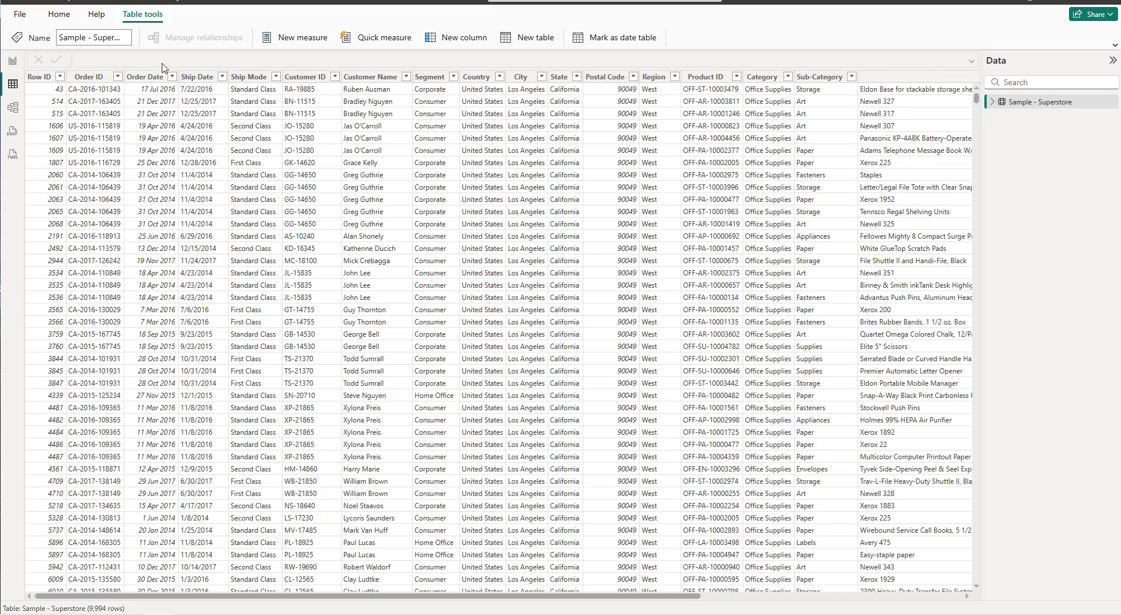
{"action": "left_click", "coordinate": [157, 80]}
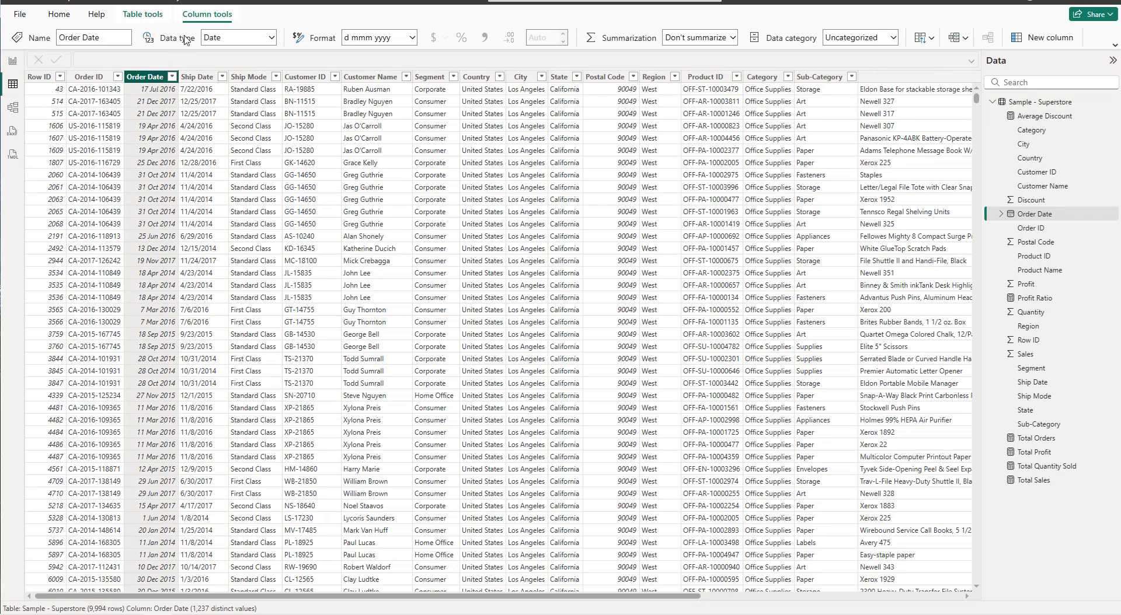
{"action": "left_click", "coordinate": [272, 39]}
{"action": "left_click", "coordinate": [272, 38]}
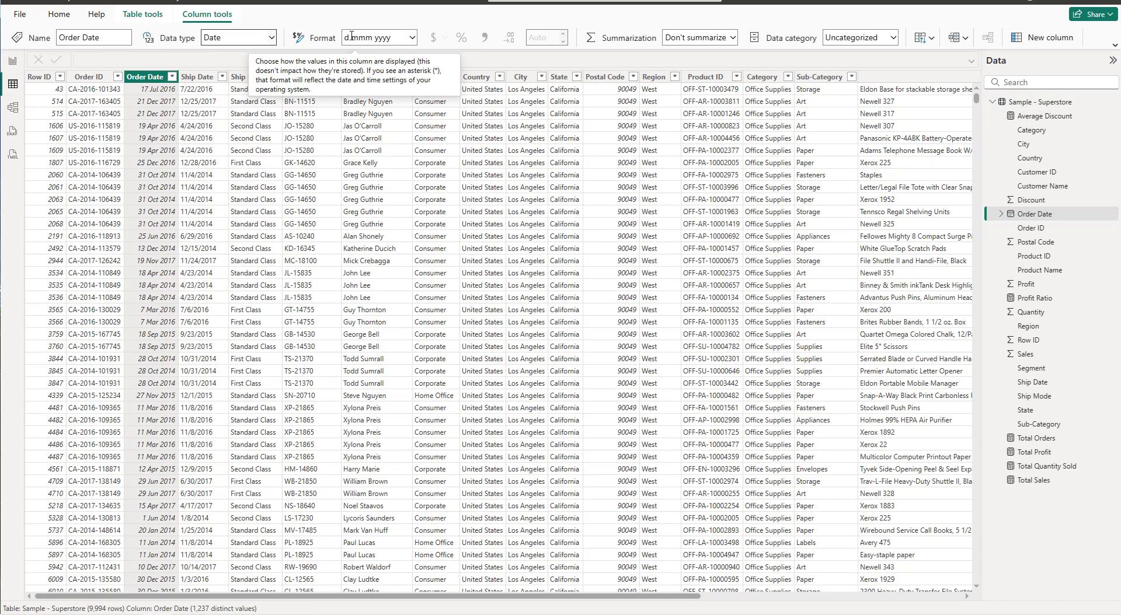
{"action": "left_click", "coordinate": [413, 38]}
{"action": "left_click", "coordinate": [413, 38]}
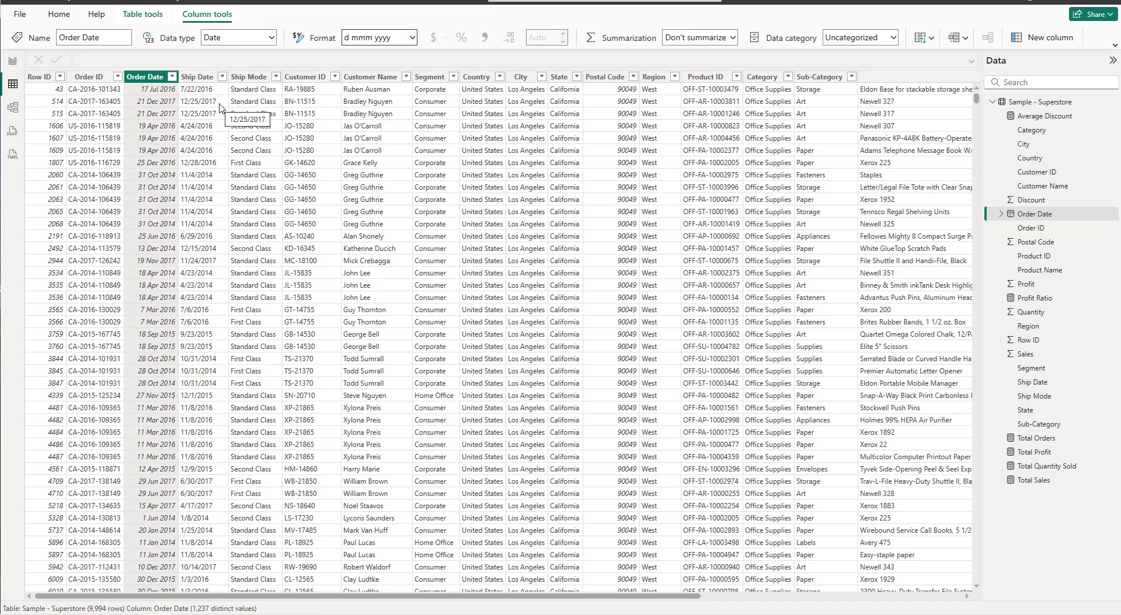
{"action": "left_click", "coordinate": [14, 61]}
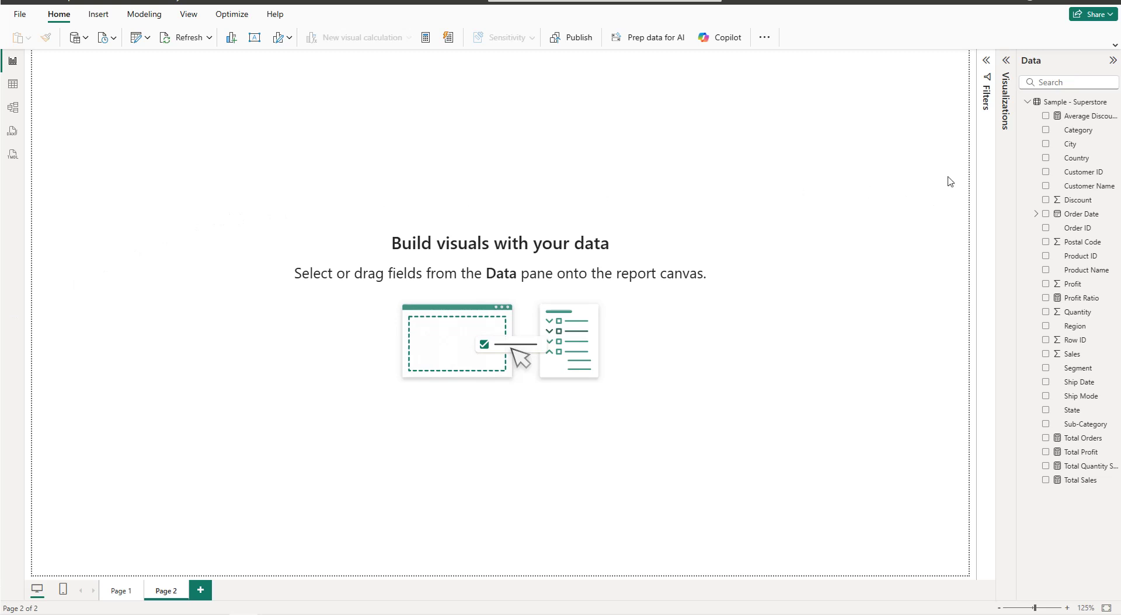
Add a card visual showing the Total Sales measure to the blank page
{"action": "left_click", "coordinate": [1006, 61]}
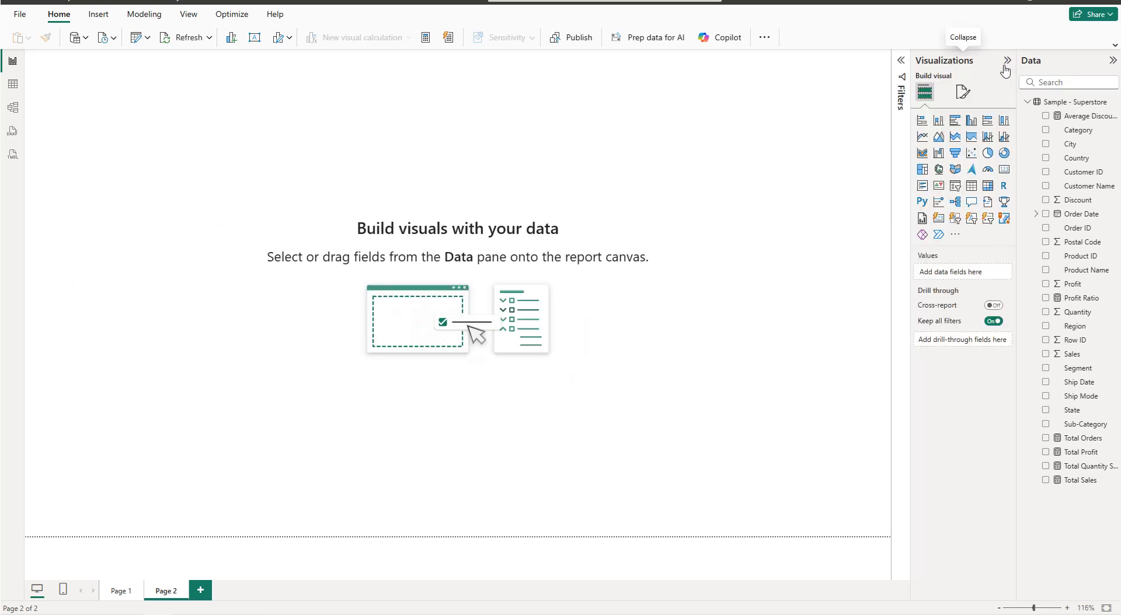
{"action": "left_click", "coordinate": [1003, 170]}
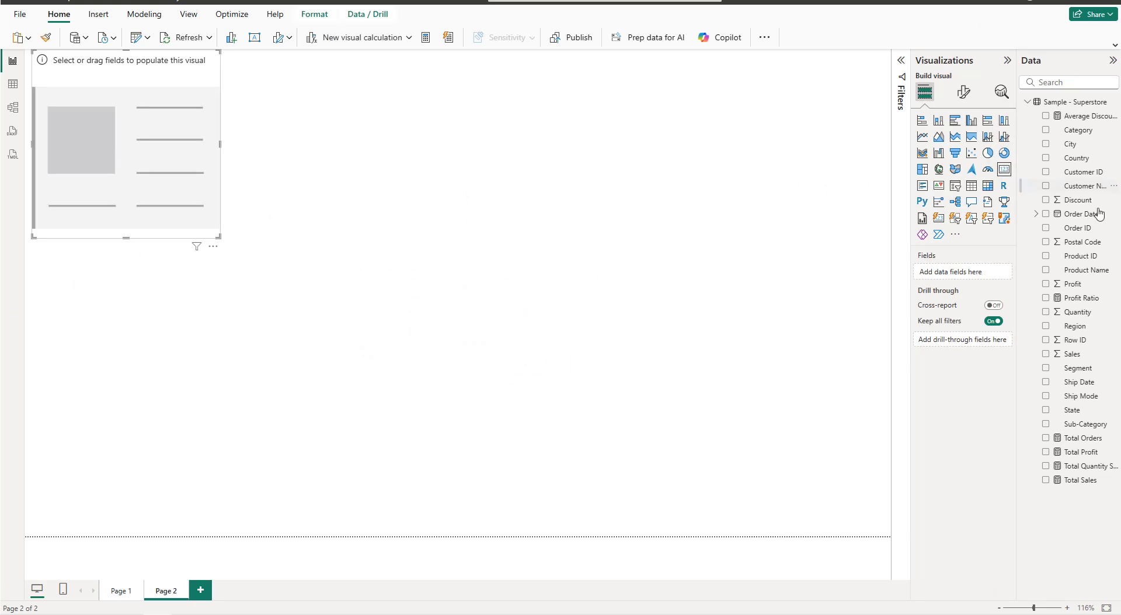
{"action": "left_click", "coordinate": [1046, 480]}
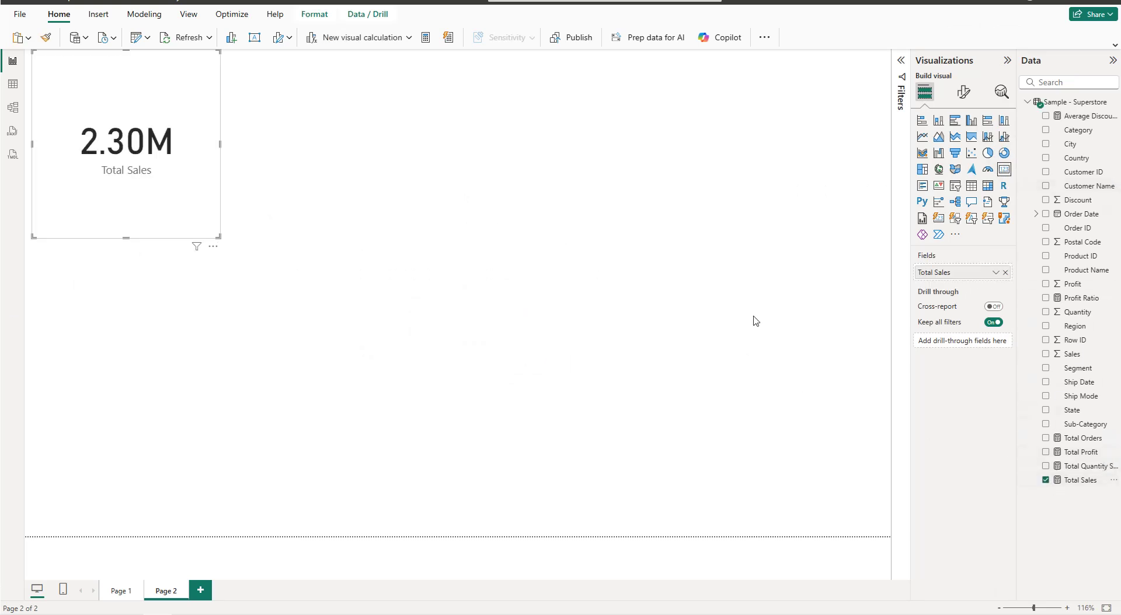
Turn on the Total Sales card's visual border with 10 px rounded corners
{"action": "left_click", "coordinate": [963, 91]}
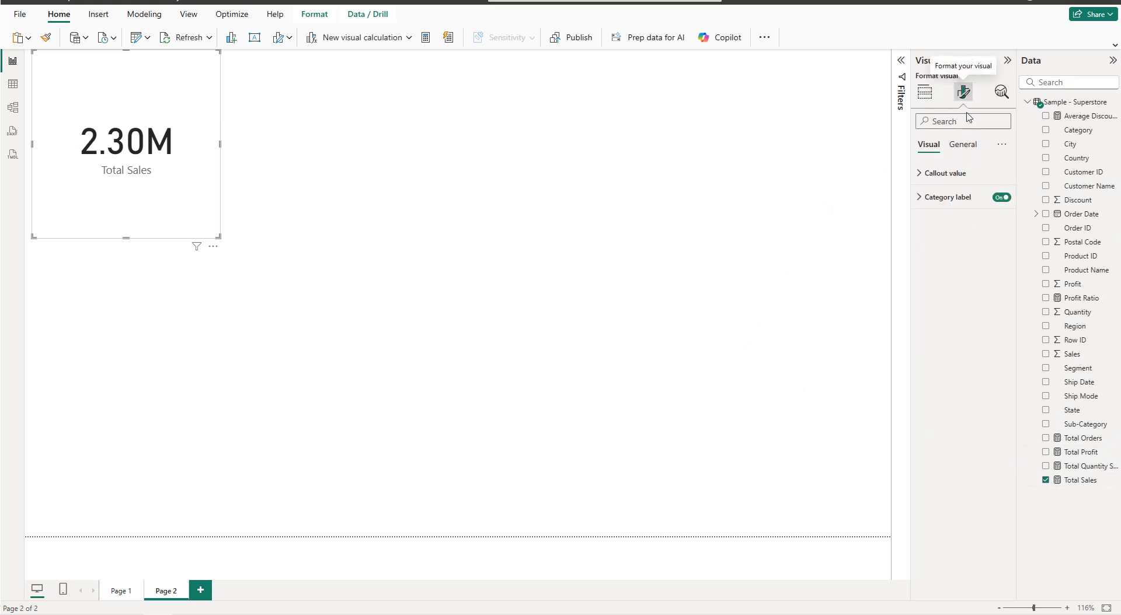
{"action": "left_click", "coordinate": [962, 144]}
{"action": "left_click", "coordinate": [953, 223]}
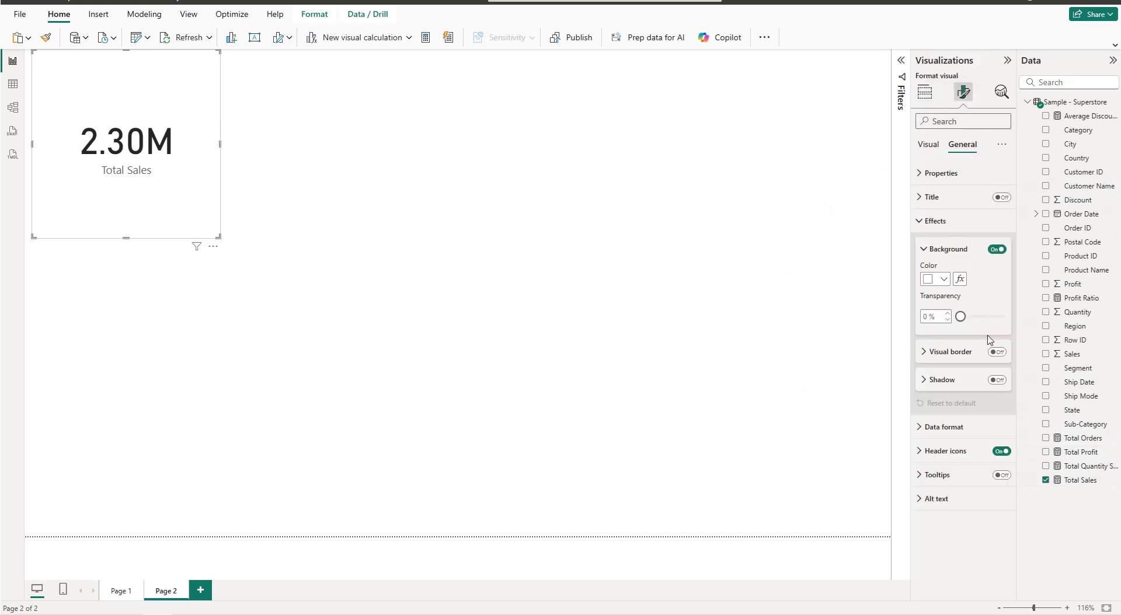
{"action": "left_click", "coordinate": [1001, 353]}
{"action": "left_click", "coordinate": [947, 354]}
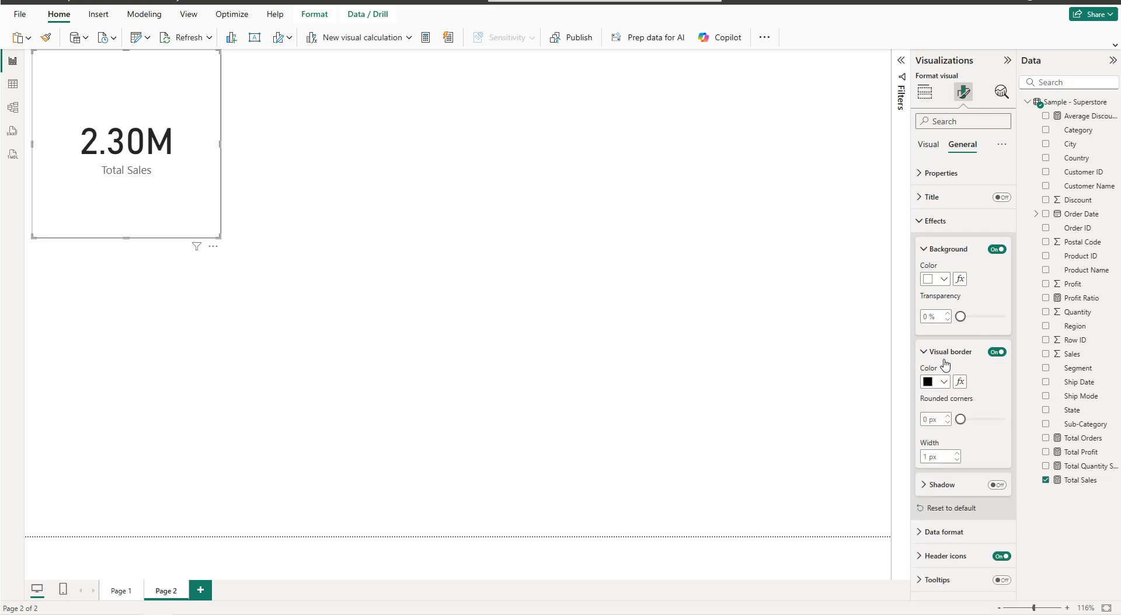
{"action": "left_click", "coordinate": [928, 416]}
{"action": "type", "text": "10"}
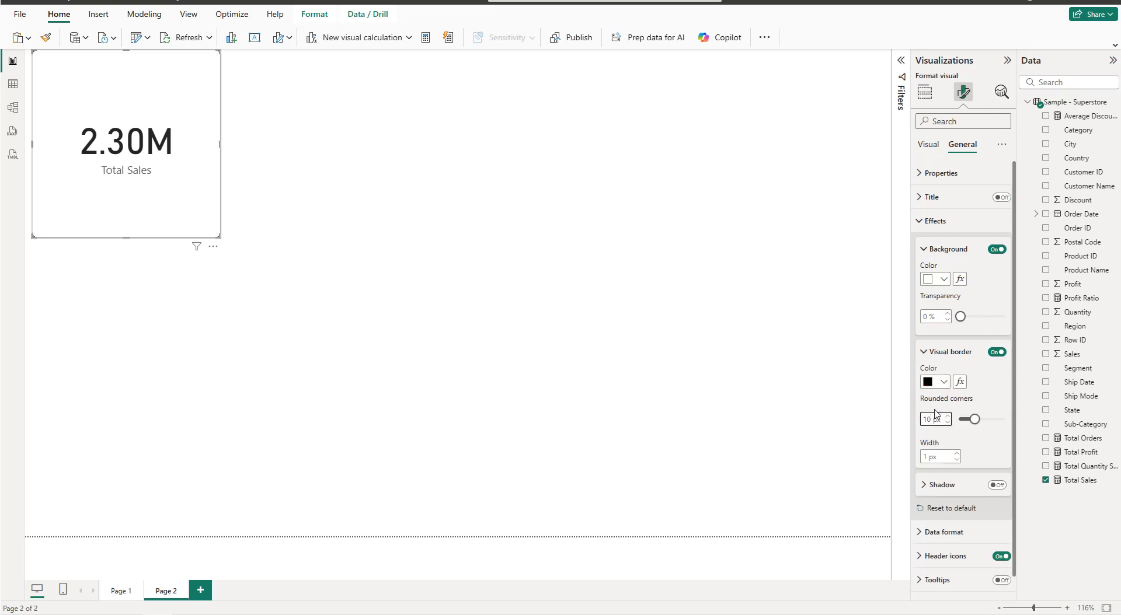
{"action": "left_click", "coordinate": [947, 219]}
Set the Total Sales card's callout value font size to 18 and its category label font size to 8
{"action": "left_click", "coordinate": [927, 145]}
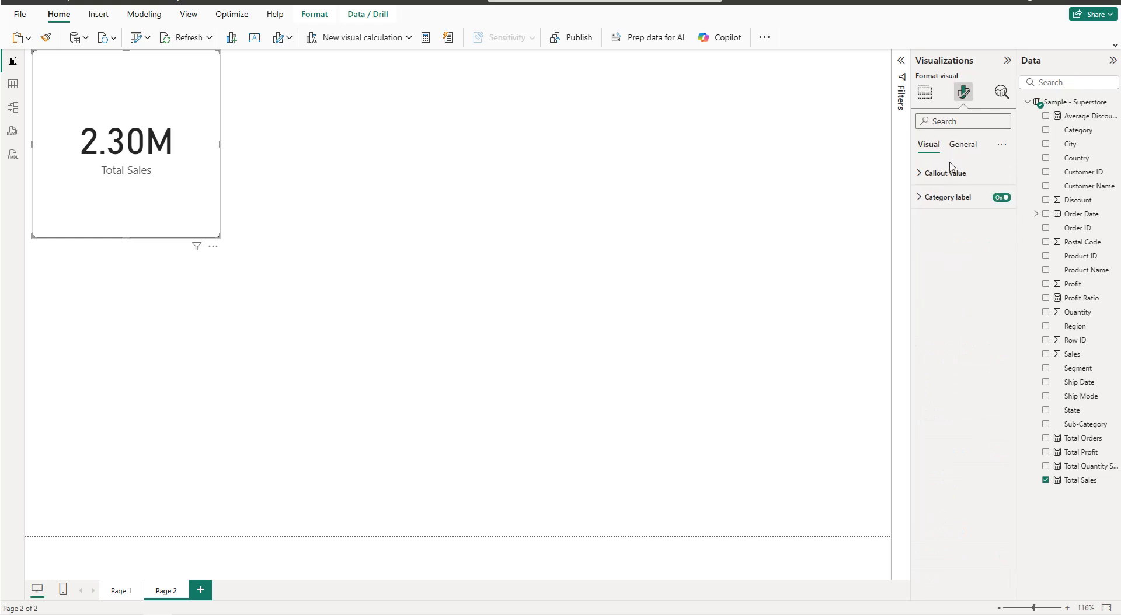
{"action": "left_click", "coordinate": [951, 172]}
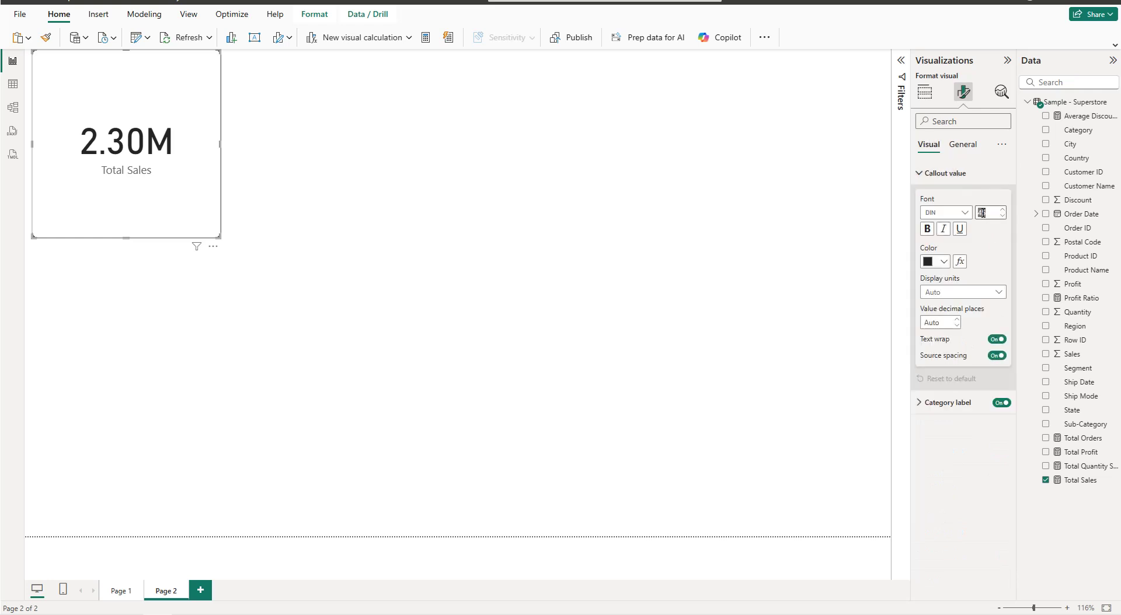
{"action": "double_click", "coordinate": [981, 212]}
{"action": "type", "text": "18"}
{"action": "left_click", "coordinate": [946, 408]}
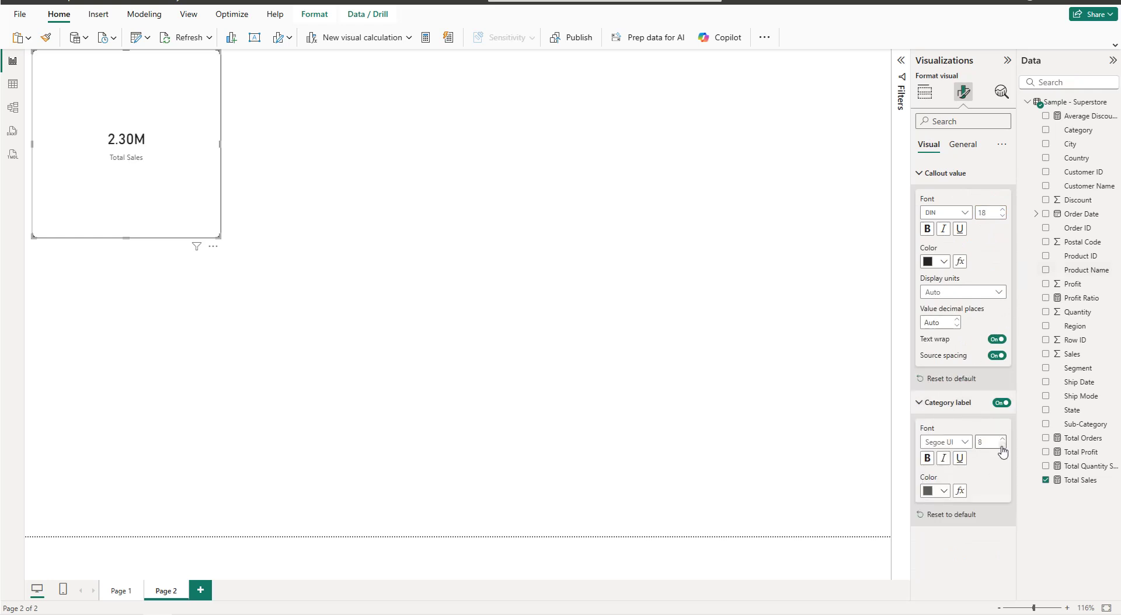
Shrink the Total Sales card to a small tile in the page's upper-left corner
{"action": "left_click_drag", "start_coordinate": [211, 228], "coordinate": [94, 94]}
{"action": "left_click", "coordinate": [108, 89]}
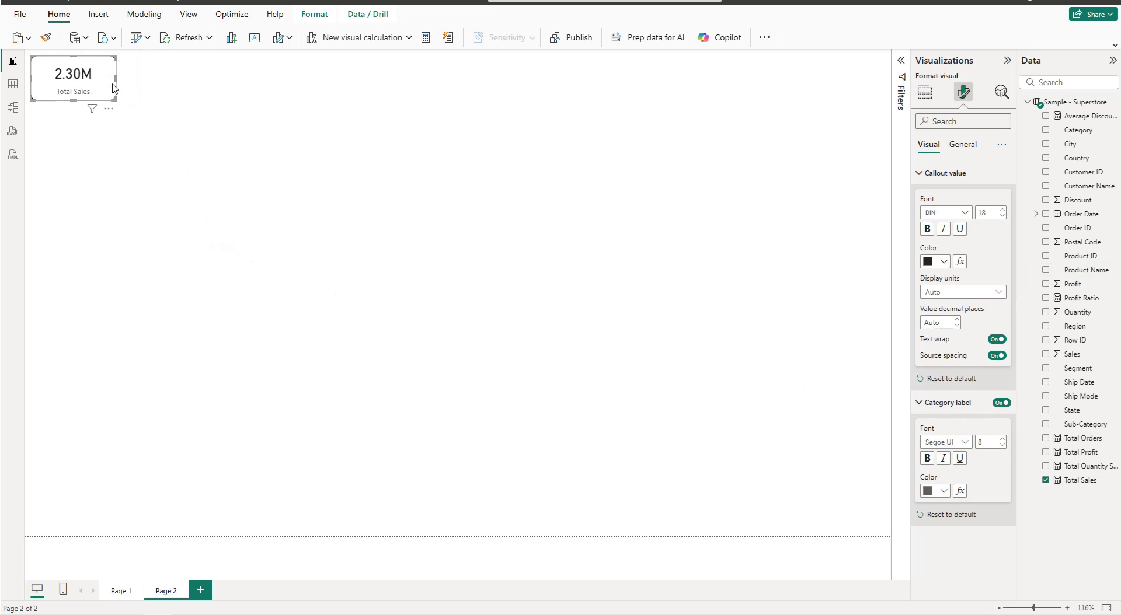
{"action": "left_click_drag", "start_coordinate": [113, 82], "coordinate": [107, 82]}
Duplicate the Total Sales card into a row of six along the page's upper edge, three at each end
{"action": "key", "text": "ctrl+c"}
{"action": "key", "text": "ctrl+v"}
{"action": "left_click_drag", "start_coordinate": [169, 74], "coordinate": [158, 77]}
{"action": "key", "text": "ctrl+v"}
{"action": "left_click_drag", "start_coordinate": [275, 82], "coordinate": [251, 81]}
{"action": "key", "text": "ctrl+v"}
{"action": "left_click_drag", "start_coordinate": [120, 93], "coordinate": [866, 85]}
{"action": "left_click_drag", "start_coordinate": [104, 96], "coordinate": [778, 83]}
{"action": "left_click_drag", "start_coordinate": [99, 95], "coordinate": [692, 89]}
Replace Total Sales with the Total Profit measure in the second card of the row
{"action": "left_click", "coordinate": [167, 94]}
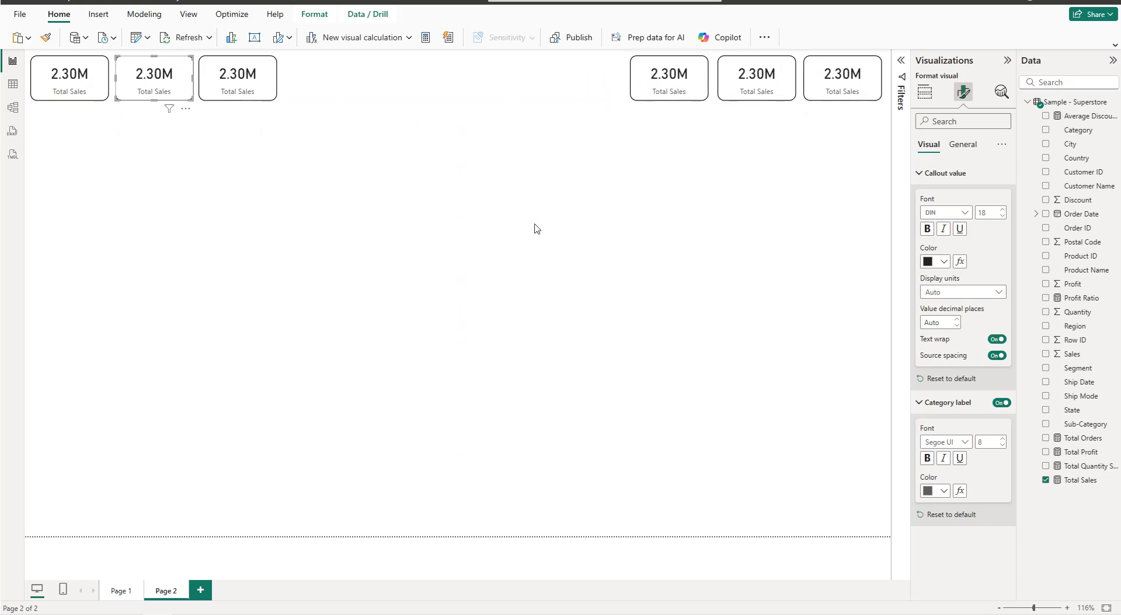
{"action": "left_click", "coordinate": [925, 92]}
{"action": "left_click", "coordinate": [1004, 273]}
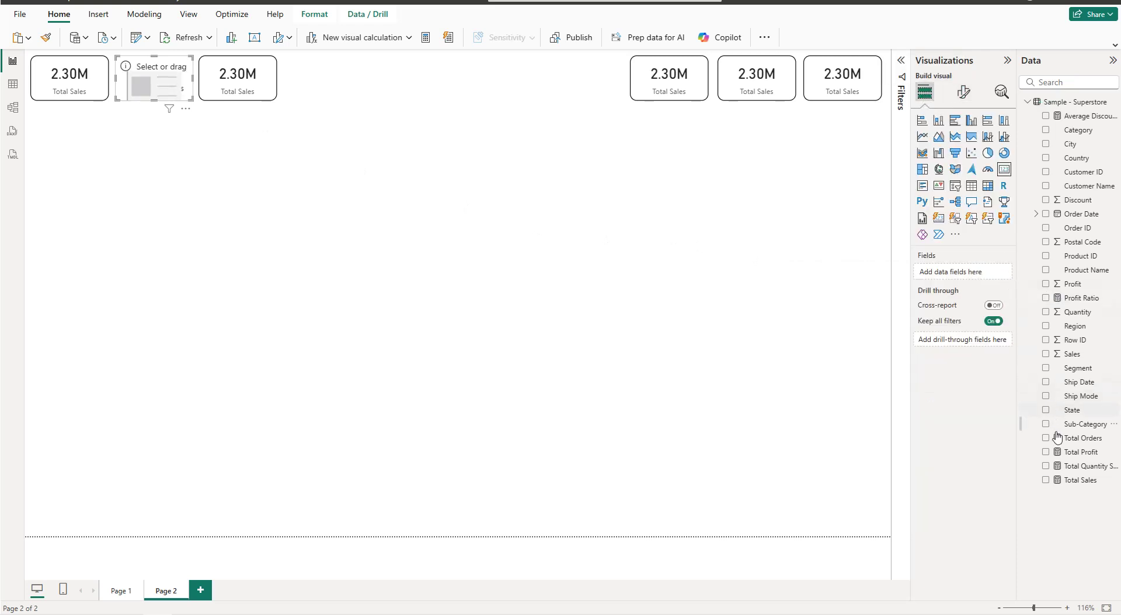
{"action": "left_click", "coordinate": [1045, 452]}
Replace Total Sales with the Profit Ratio measure in the third card of the row
{"action": "left_click", "coordinate": [274, 86]}
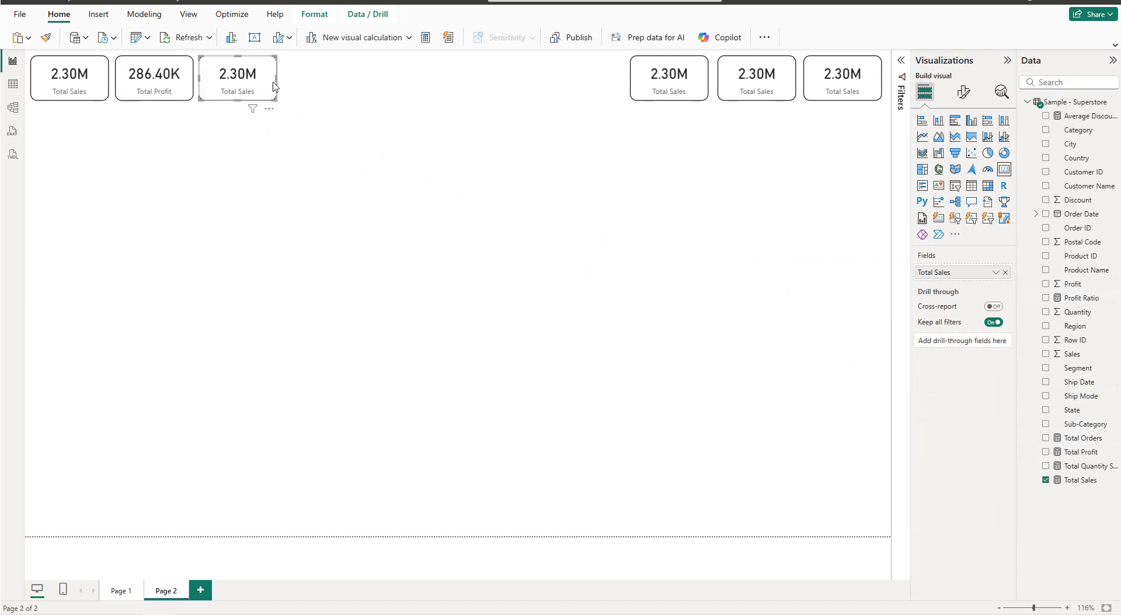
{"action": "left_click", "coordinate": [1045, 480]}
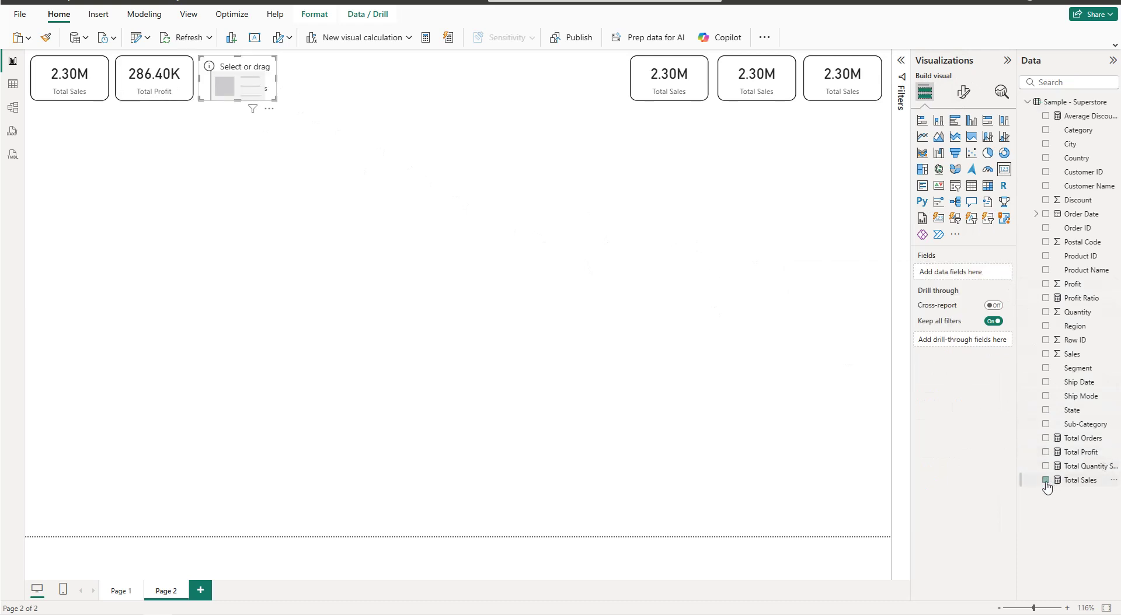
{"action": "left_click", "coordinate": [1045, 298]}
Replace Total Sales with the Average Discount measure in the fourth card of the row
{"action": "left_click", "coordinate": [669, 94]}
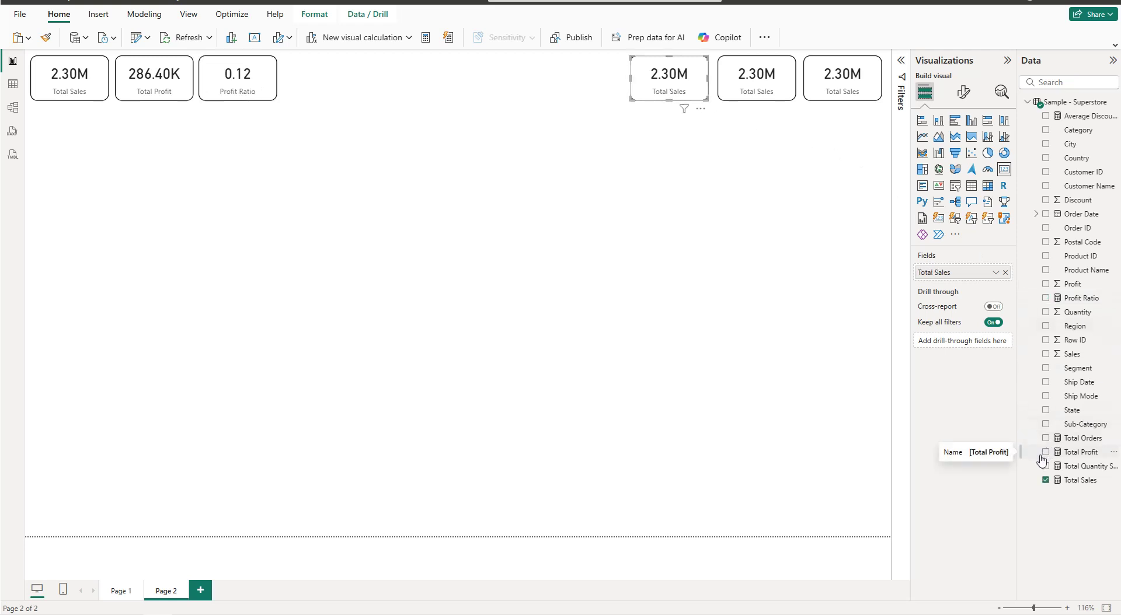
{"action": "left_click", "coordinate": [1045, 480]}
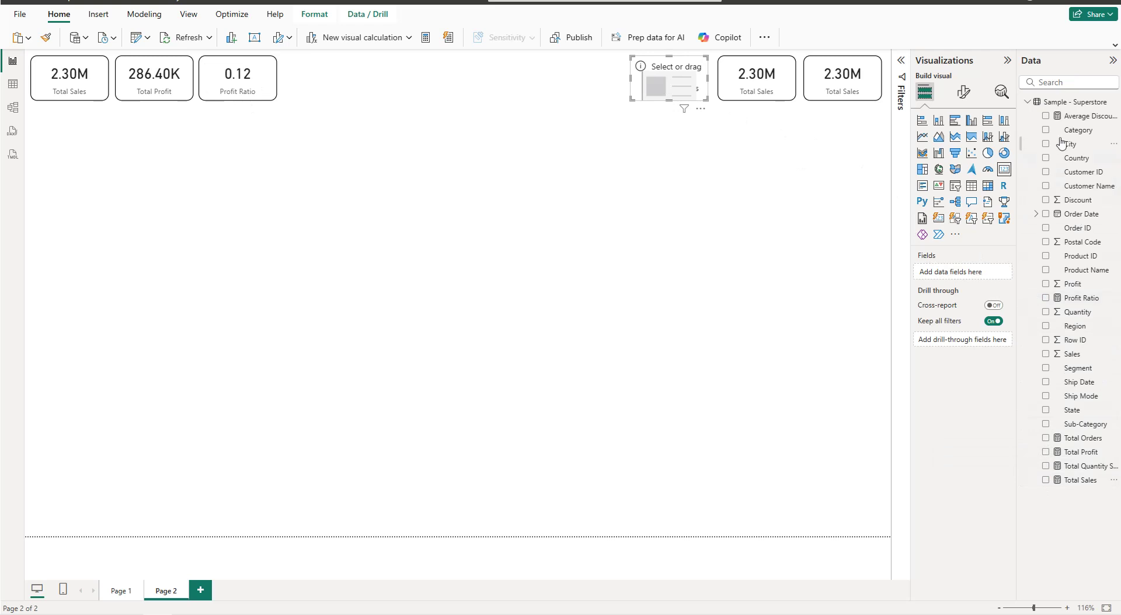
{"action": "left_click", "coordinate": [1045, 116]}
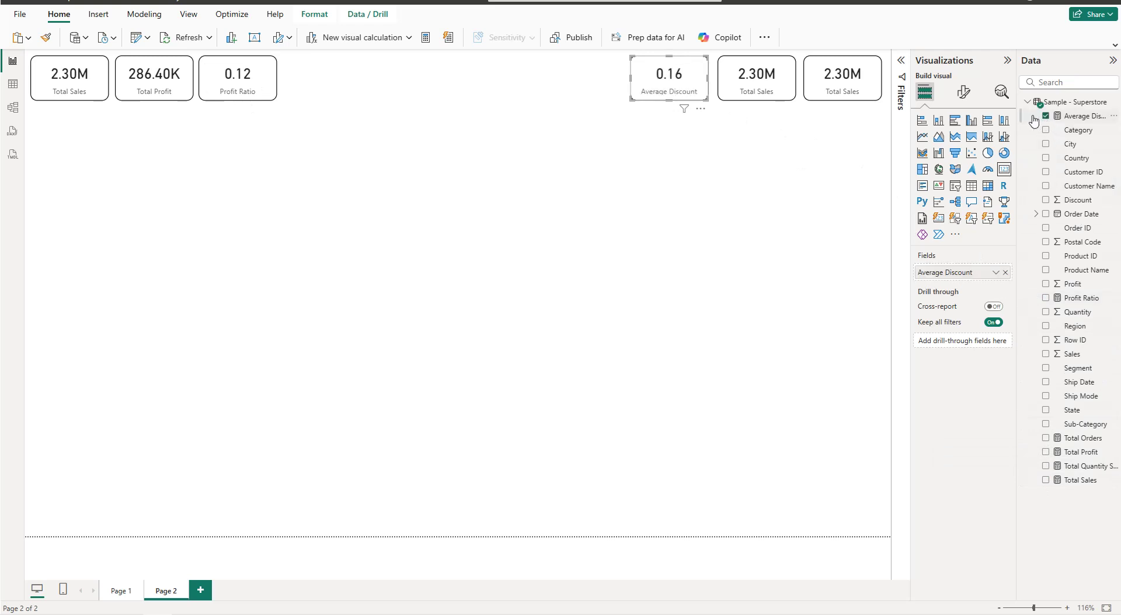
Replace Total Sales with the Total Orders measure in the fifth card of the row
{"action": "left_click", "coordinate": [781, 70]}
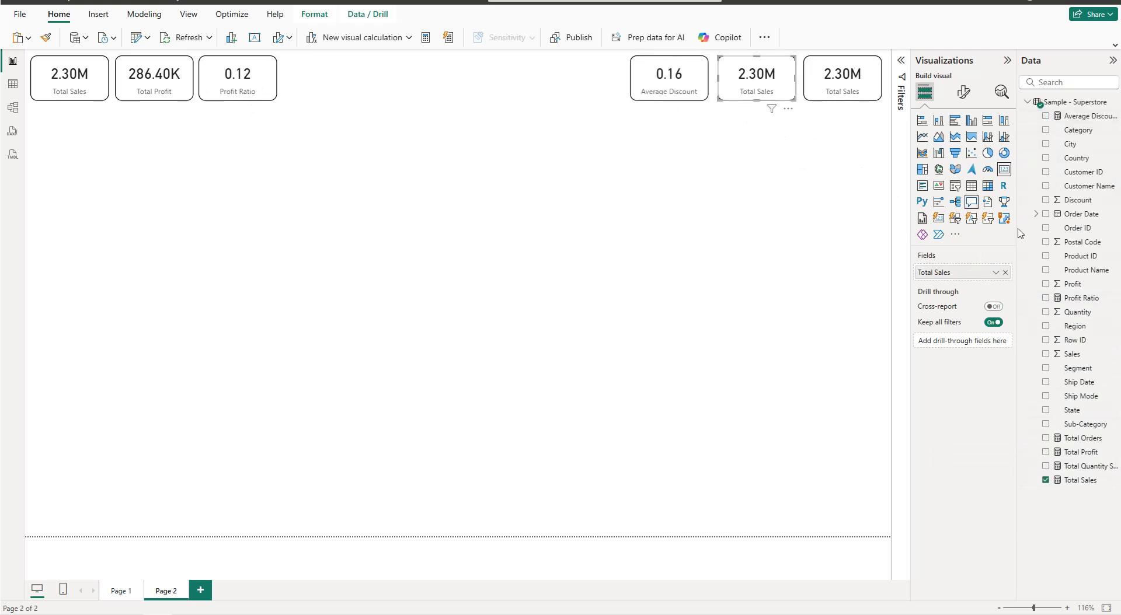
{"action": "left_click", "coordinate": [1008, 272]}
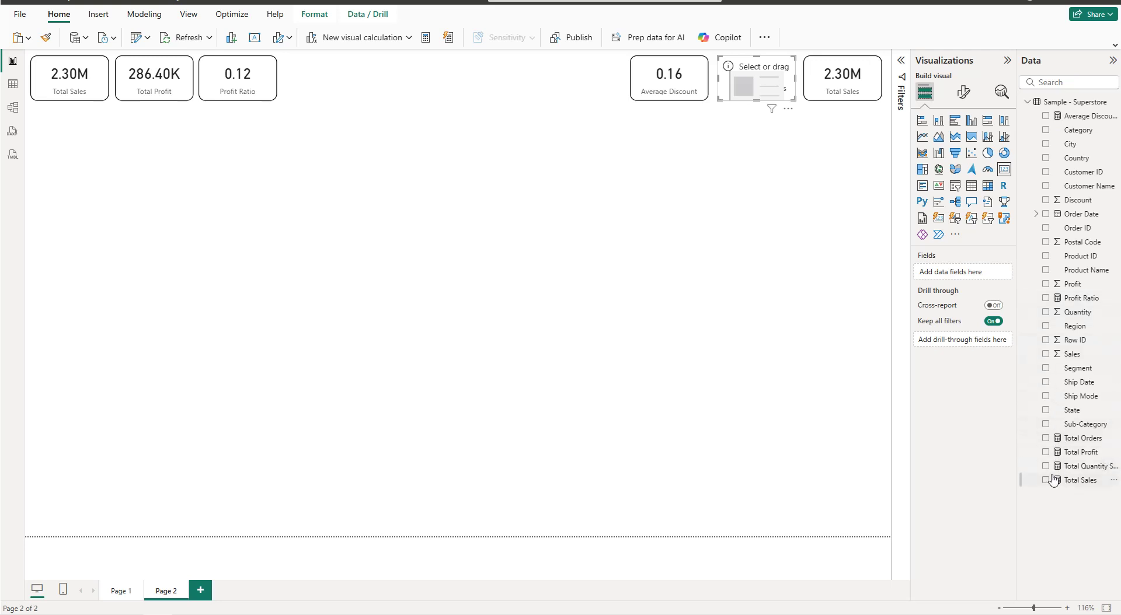
{"action": "left_click", "coordinate": [1046, 437]}
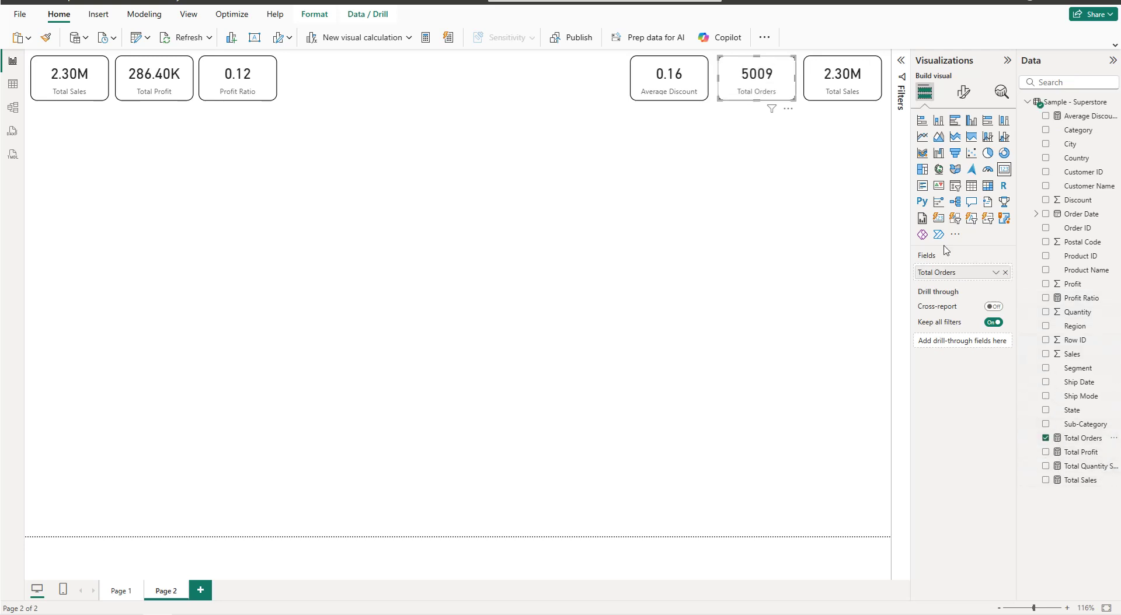
Replace Total Sales with the Total Quantity Sold measure in the sixth card of the row
{"action": "left_click", "coordinate": [851, 90]}
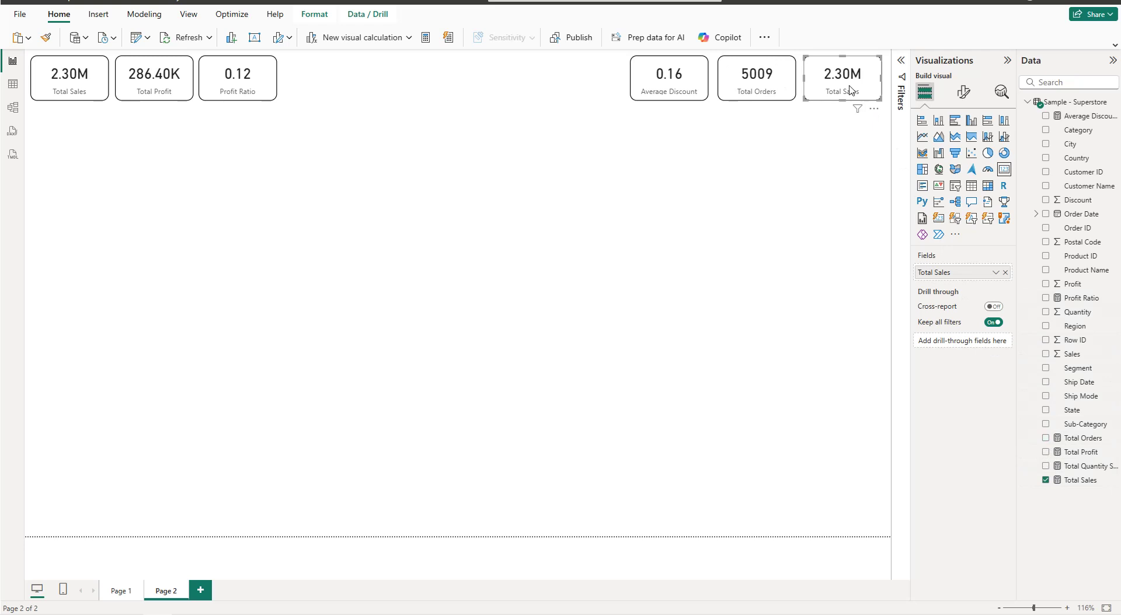
{"action": "left_click", "coordinate": [1045, 479]}
{"action": "left_click", "coordinate": [1045, 465]}
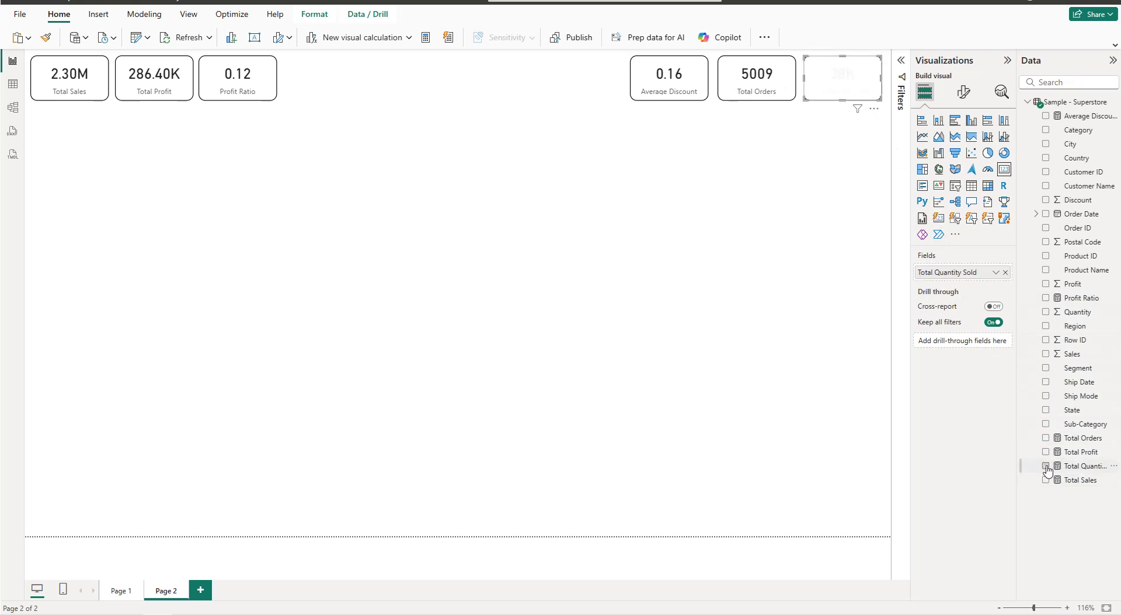
Add a slicer on the Category field to the page and set its style to Dropdown
{"action": "left_click", "coordinate": [671, 149]}
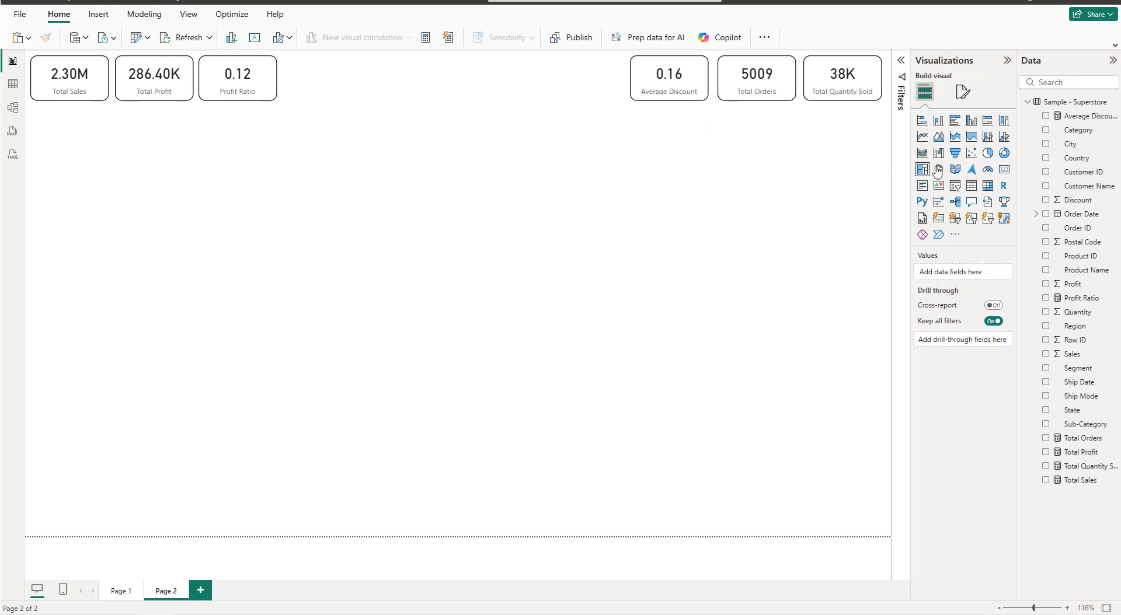
{"action": "left_click", "coordinate": [955, 186]}
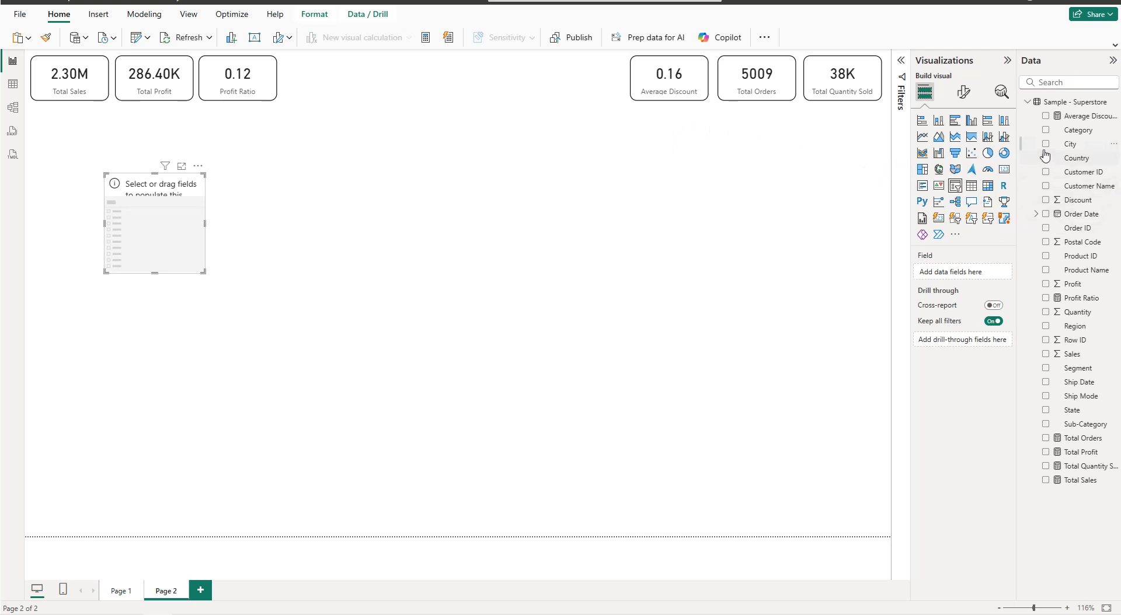
{"action": "left_click", "coordinate": [1045, 130]}
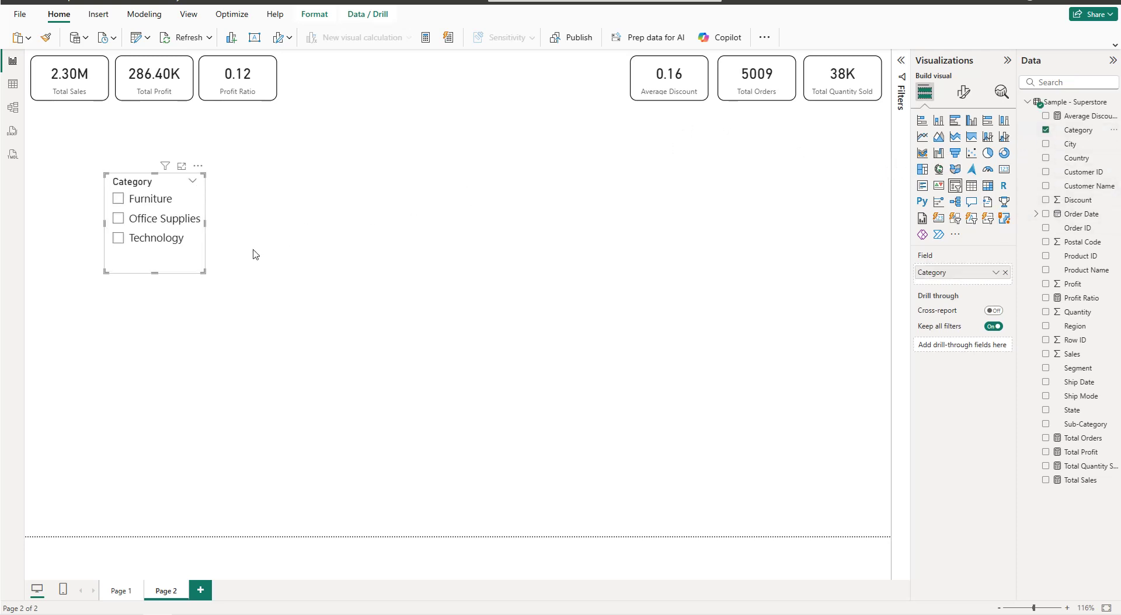
{"action": "left_click", "coordinate": [961, 101]}
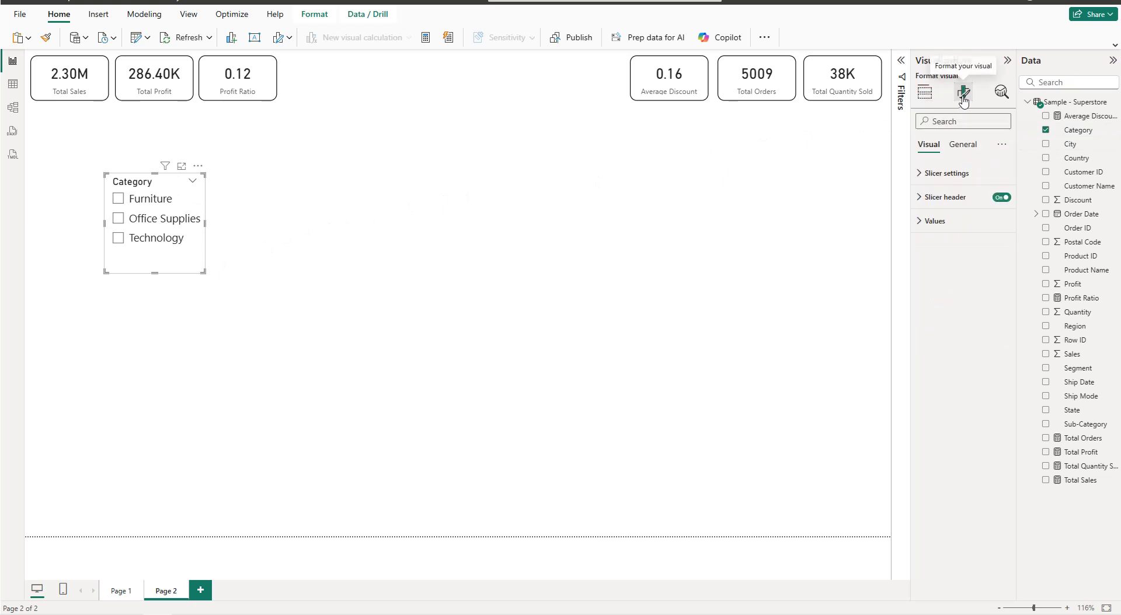
{"action": "left_click", "coordinate": [960, 174]}
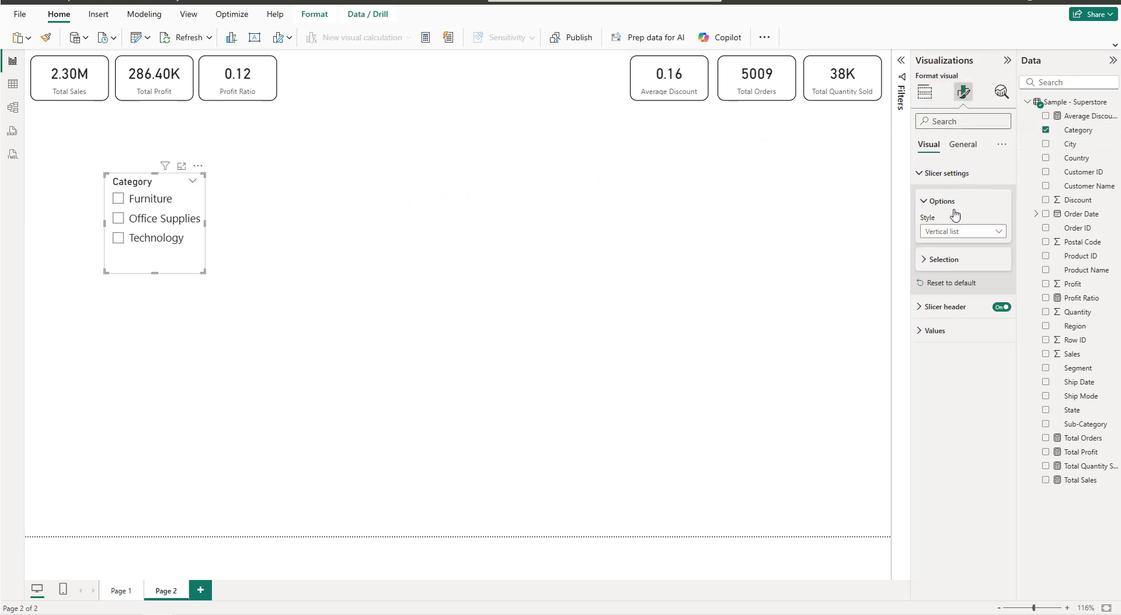
{"action": "left_click", "coordinate": [953, 231]}
{"action": "left_click", "coordinate": [949, 271]}
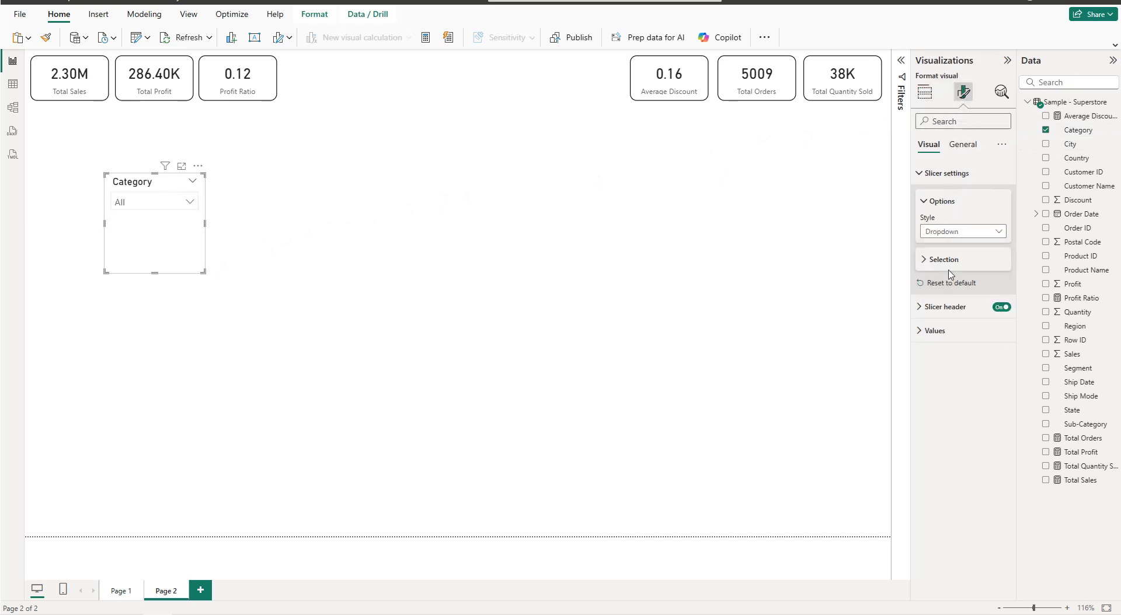
{"action": "left_click", "coordinate": [948, 173]}
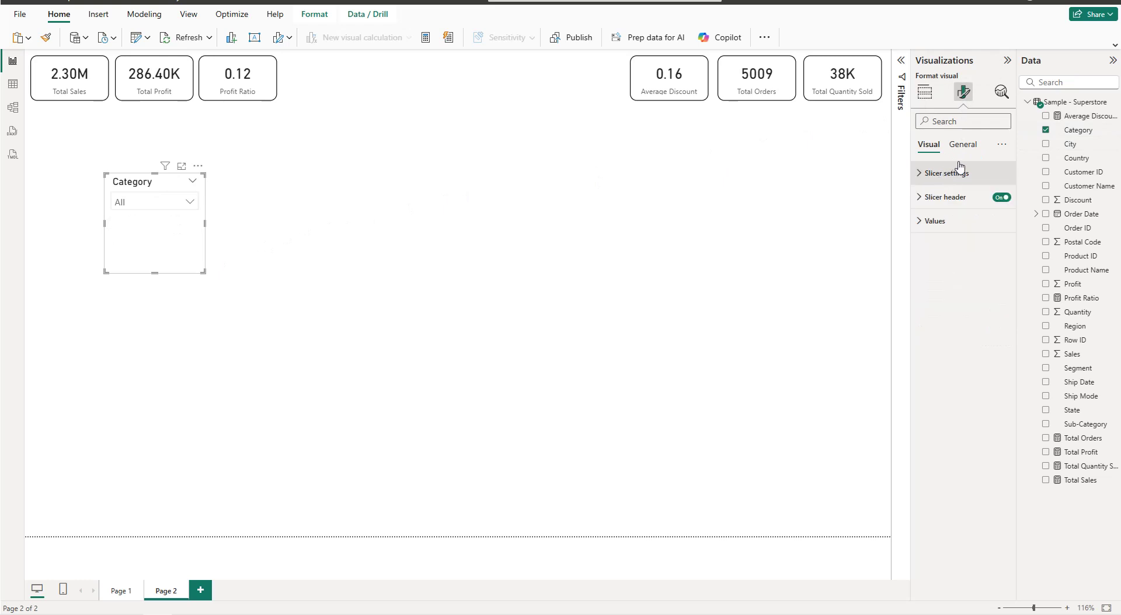
Set the font size of the Category slicer's header and values to 8
{"action": "left_click", "coordinate": [946, 198]}
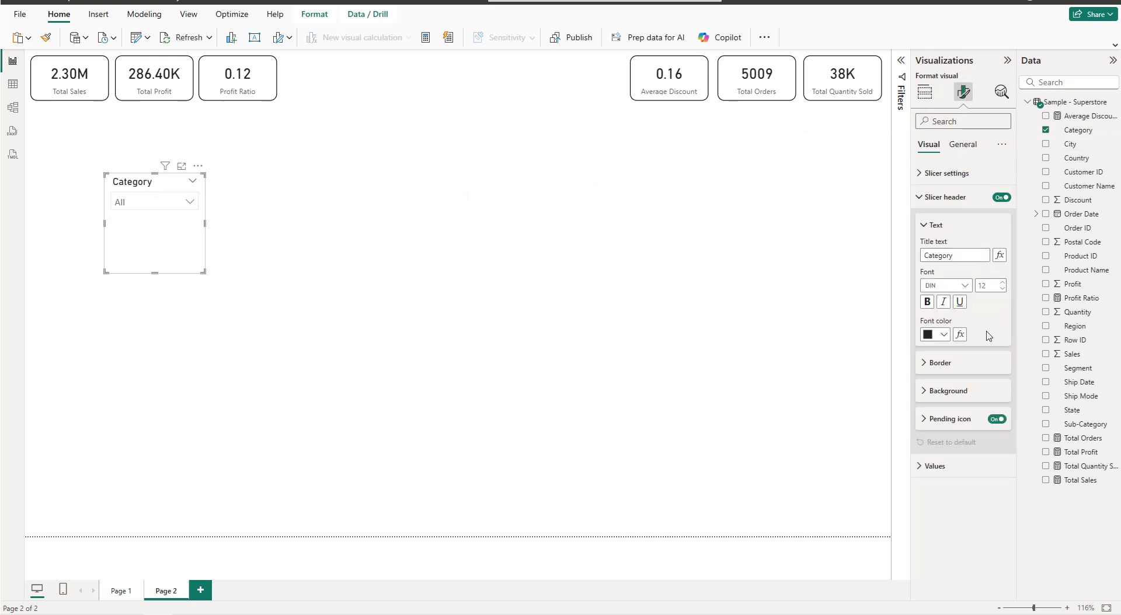
{"action": "left_click", "coordinate": [1001, 289]}
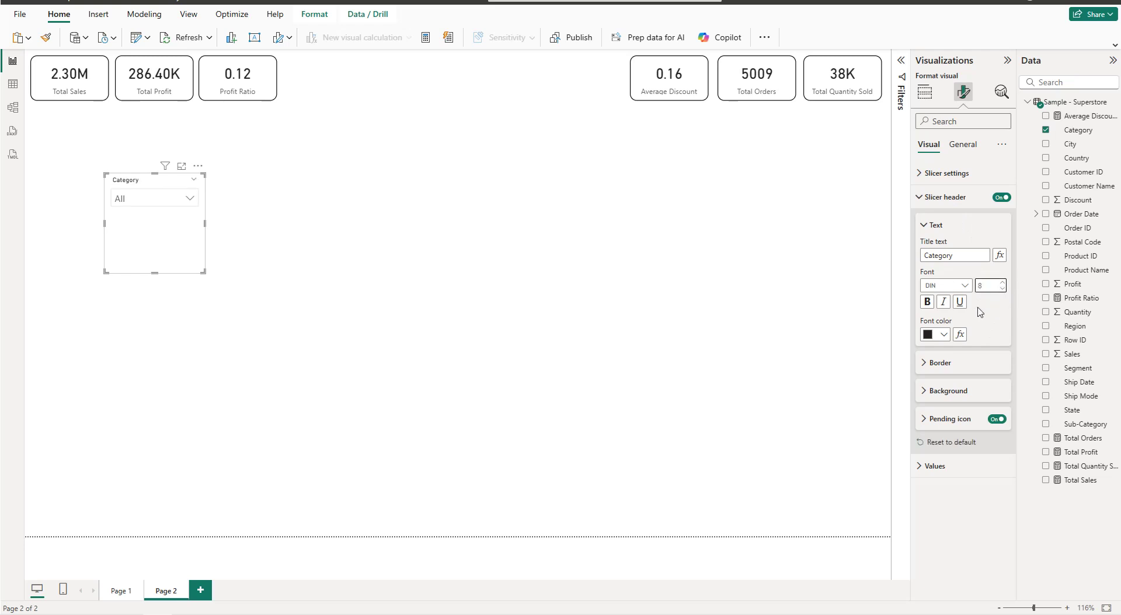
{"action": "left_click", "coordinate": [936, 465]}
{"action": "scroll", "coordinate": [963, 443], "scroll_direction": "down", "scroll_amount": 2}
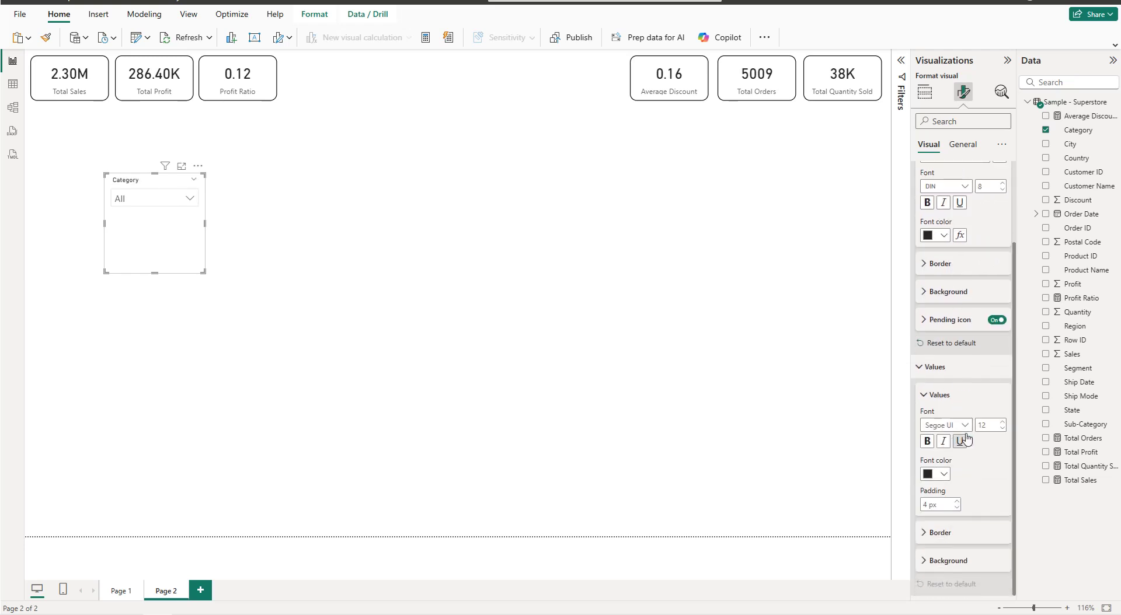
{"action": "left_click", "coordinate": [1002, 429]}
Give the Category slicer a visual border with 10 px rounded corners
{"action": "left_click", "coordinate": [963, 144]}
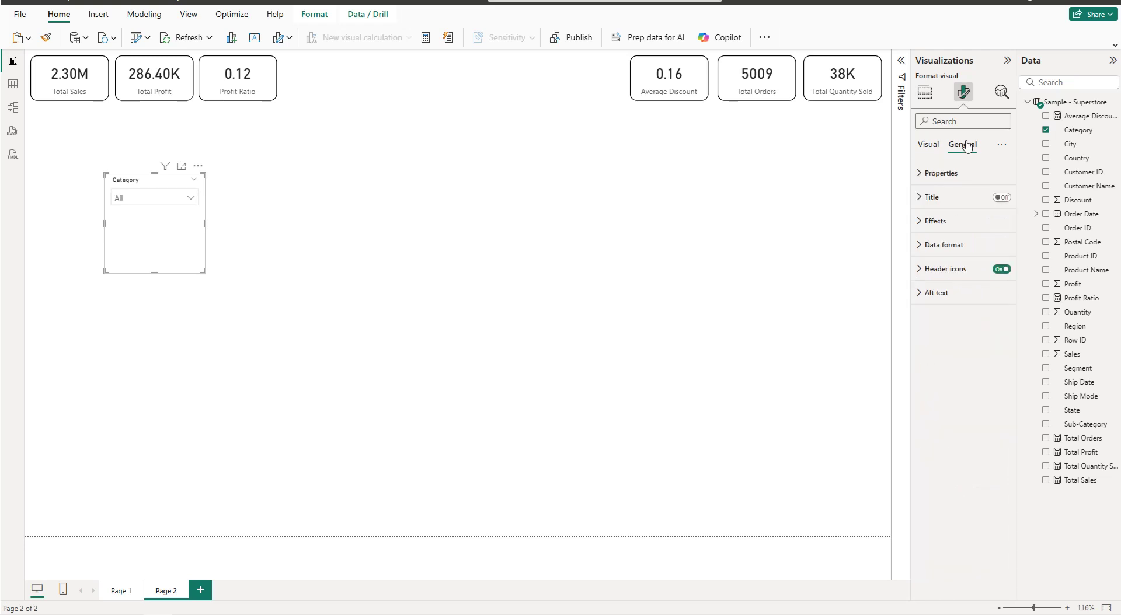
{"action": "left_click", "coordinate": [957, 221]}
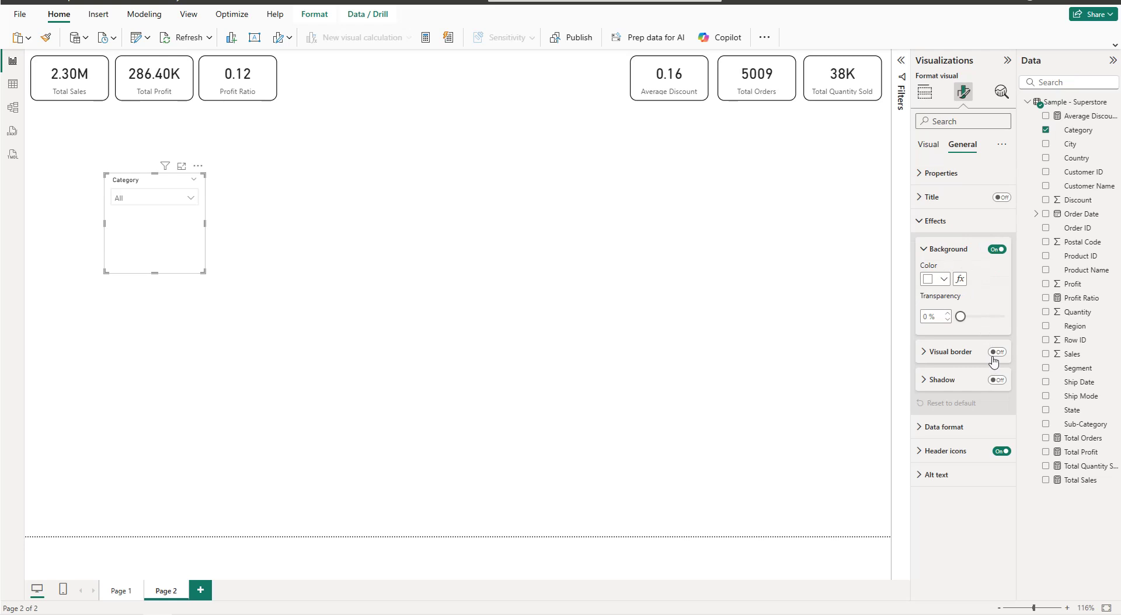
{"action": "left_click", "coordinate": [995, 353]}
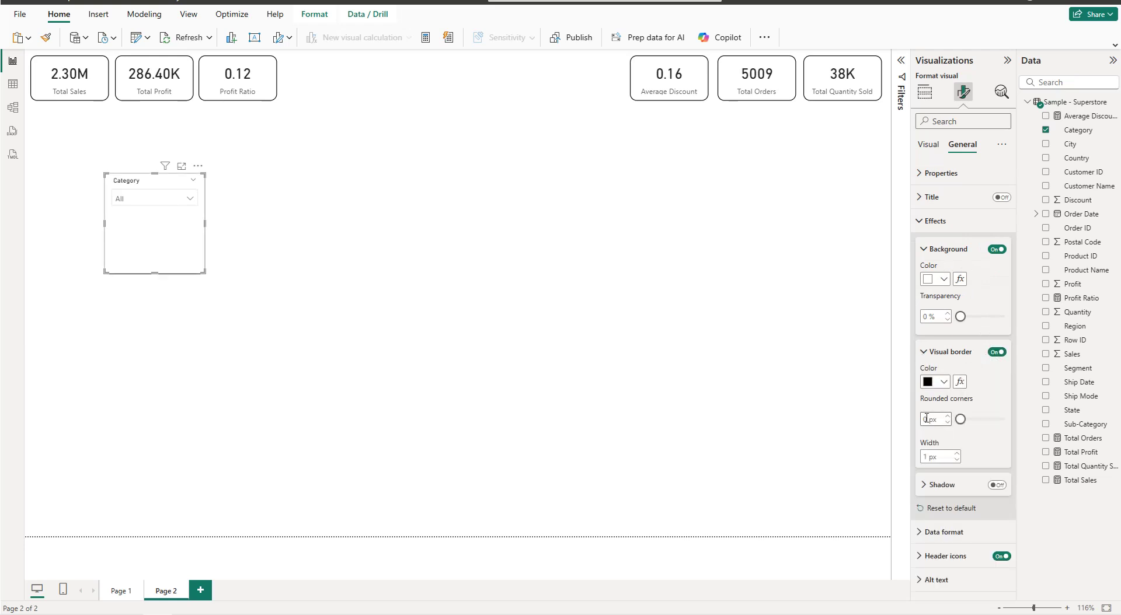
{"action": "type", "text": "10"}
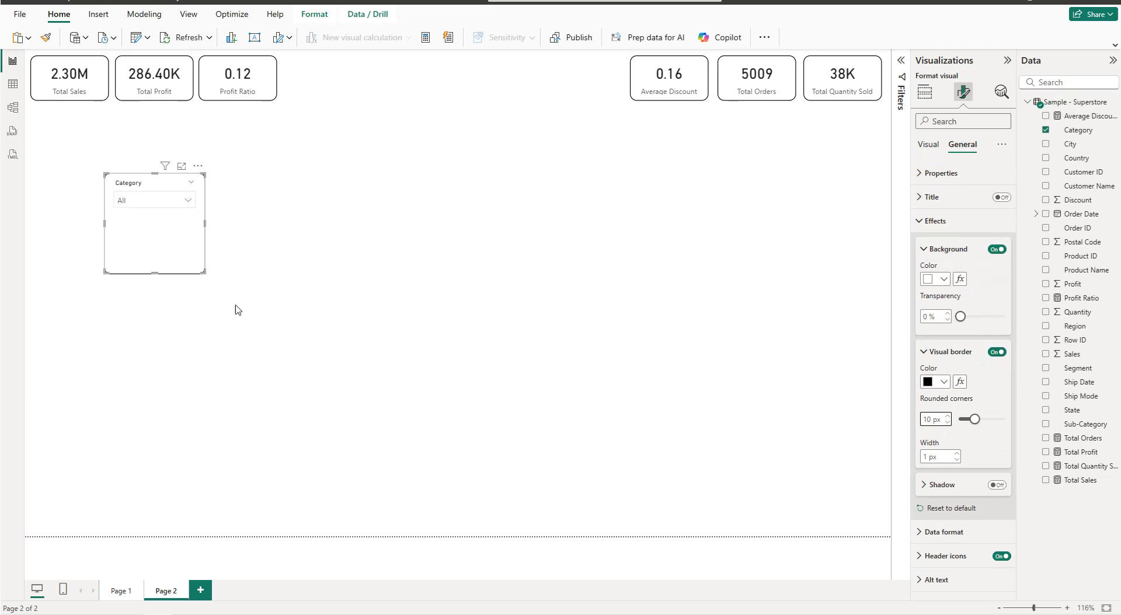
Shrink the Category slicer to card size beside the Profit Ratio card and place a copy of it beside the Average Discount card
{"action": "left_click_drag", "start_coordinate": [153, 276], "coordinate": [364, 84]}
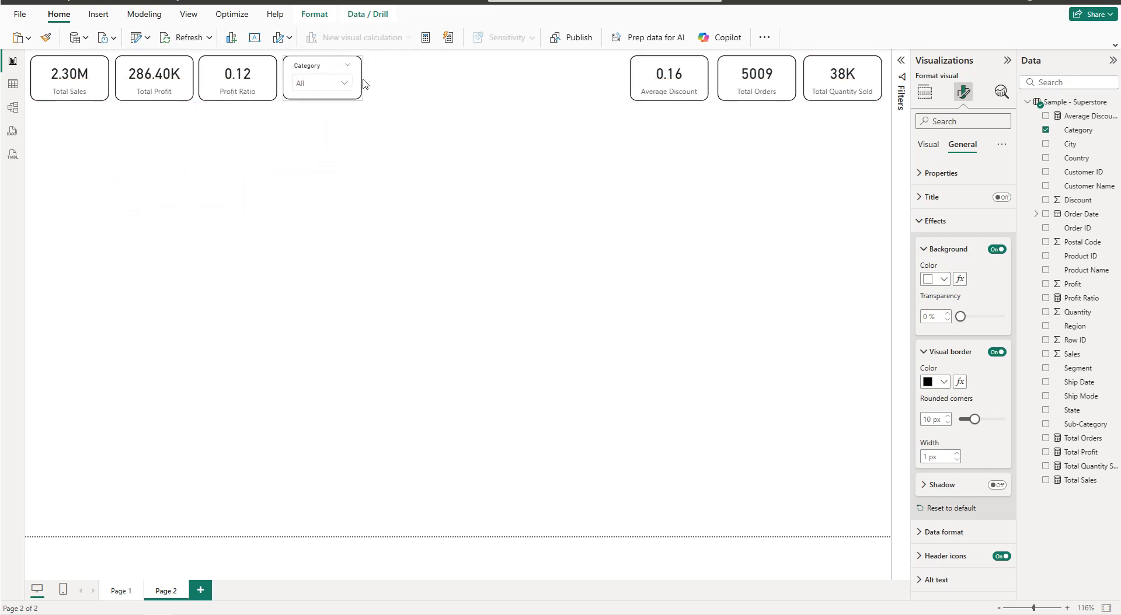
{"action": "left_click_drag", "start_coordinate": [363, 83], "coordinate": [363, 84]}
{"action": "key", "text": "ctrl+v"}
{"action": "left_click_drag", "start_coordinate": [368, 87], "coordinate": [576, 68]}
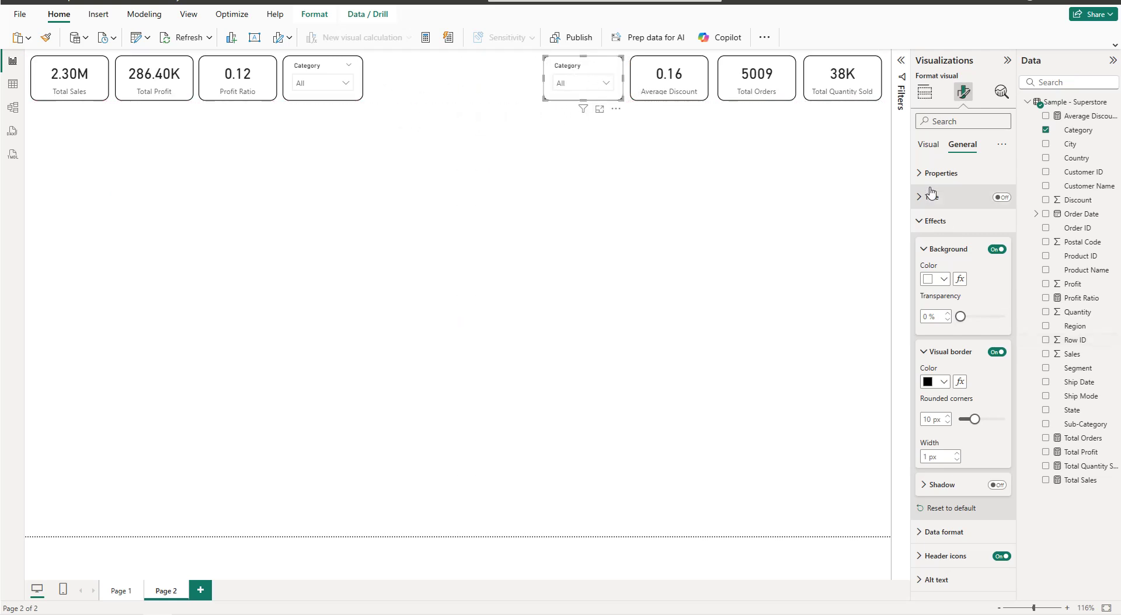
Replace Category with the Region field in the slicer beside the Average Discount card
{"action": "left_click", "coordinate": [927, 144]}
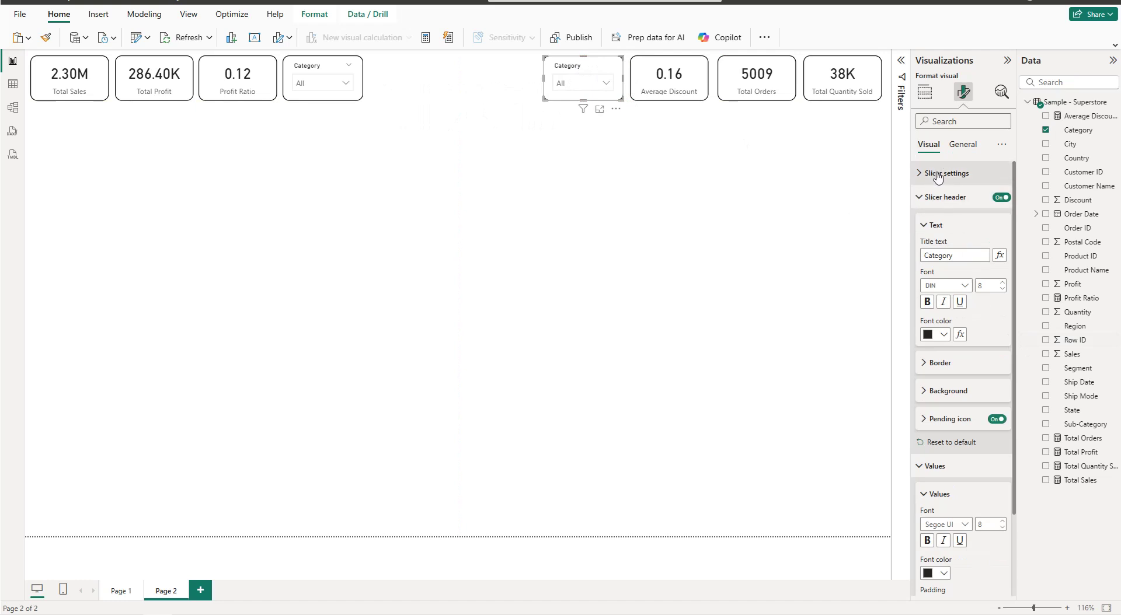
{"action": "left_click", "coordinate": [928, 96]}
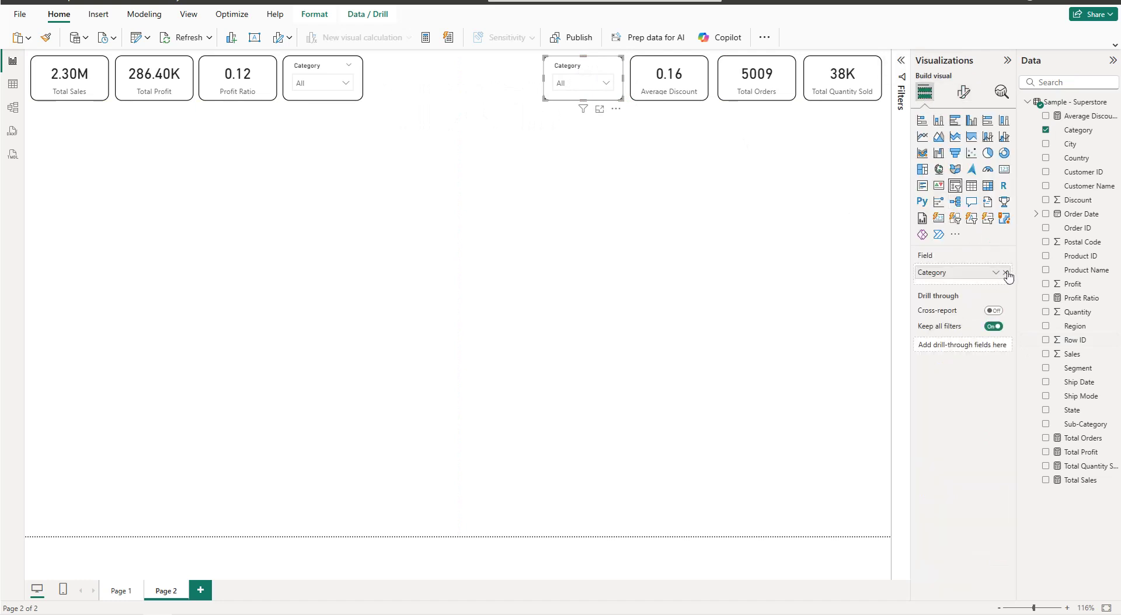
{"action": "left_click", "coordinate": [1005, 273]}
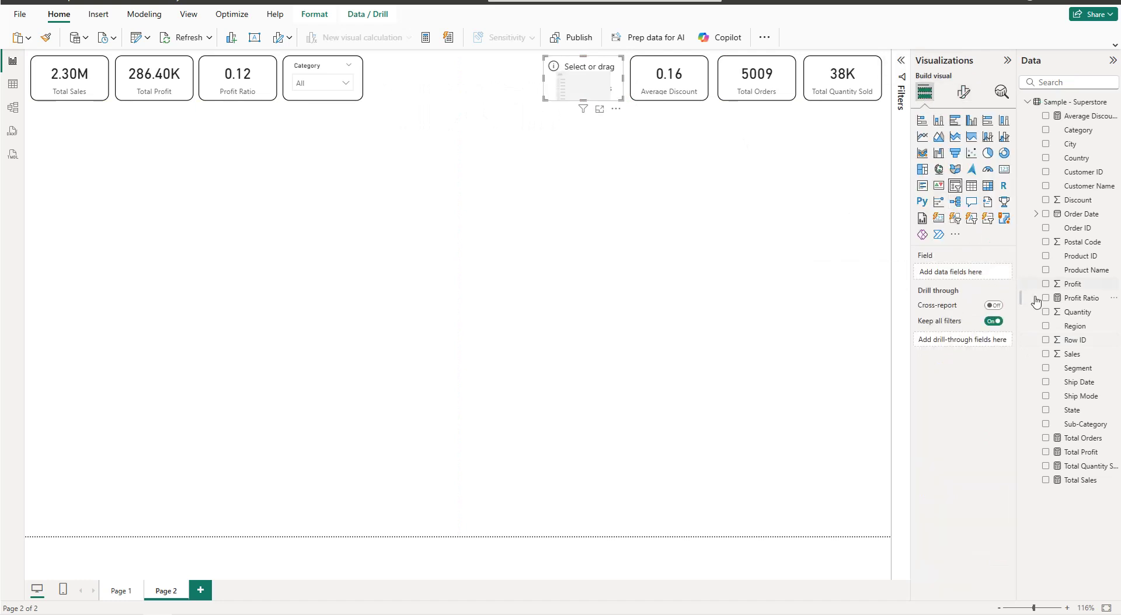
{"action": "left_click", "coordinate": [1046, 326]}
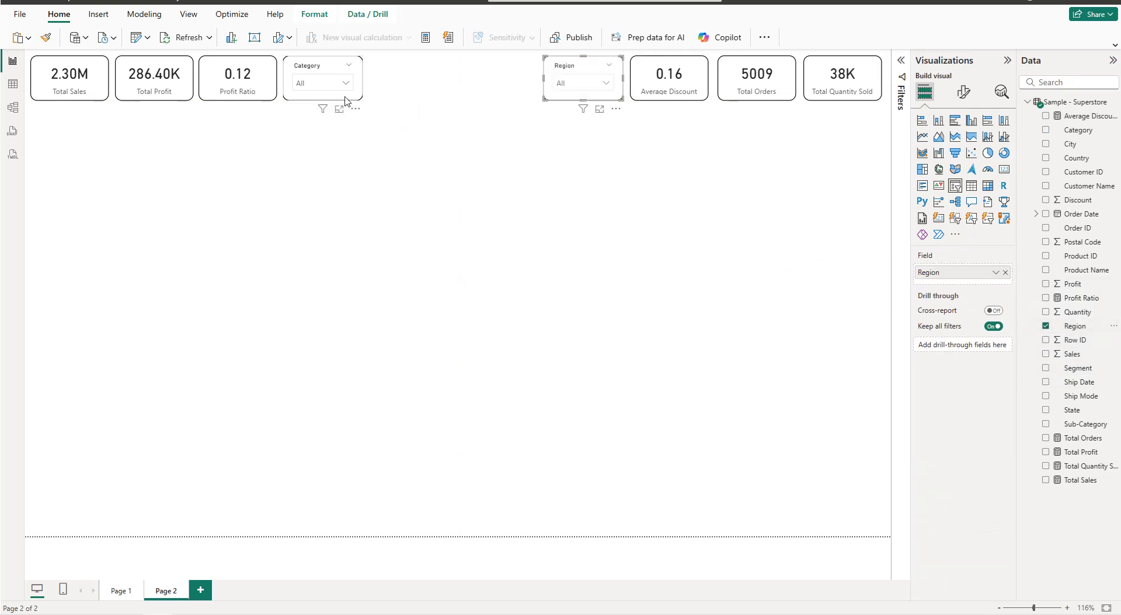
Add a widened copy of the Category slicer between the two slicers and replace its field with Order Date
{"action": "left_click_drag", "start_coordinate": [353, 86], "coordinate": [539, 84]}
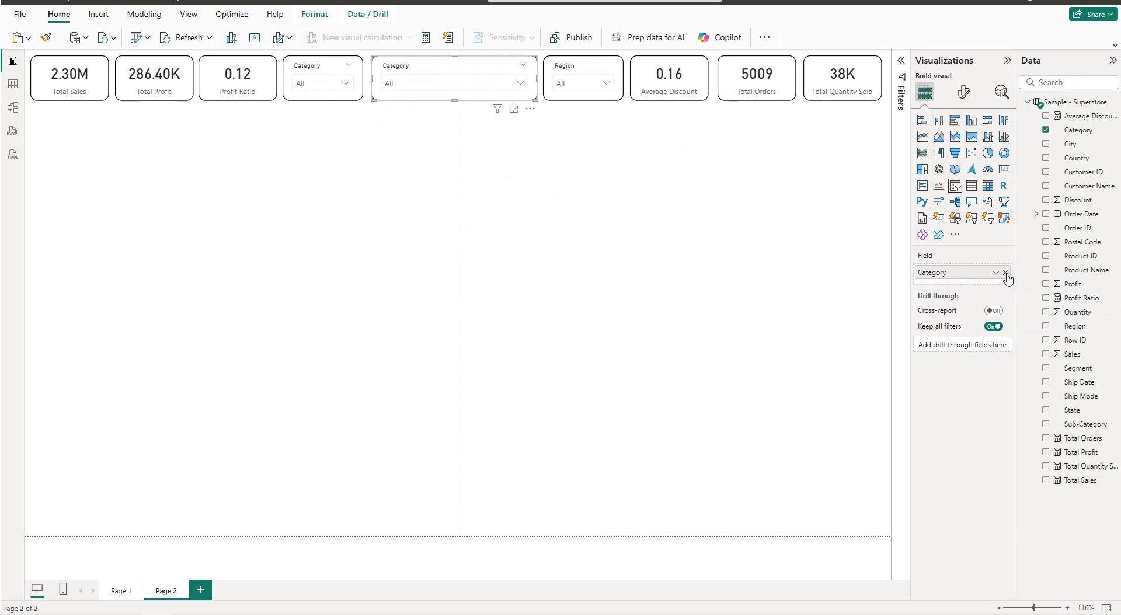
{"action": "left_click", "coordinate": [1005, 273]}
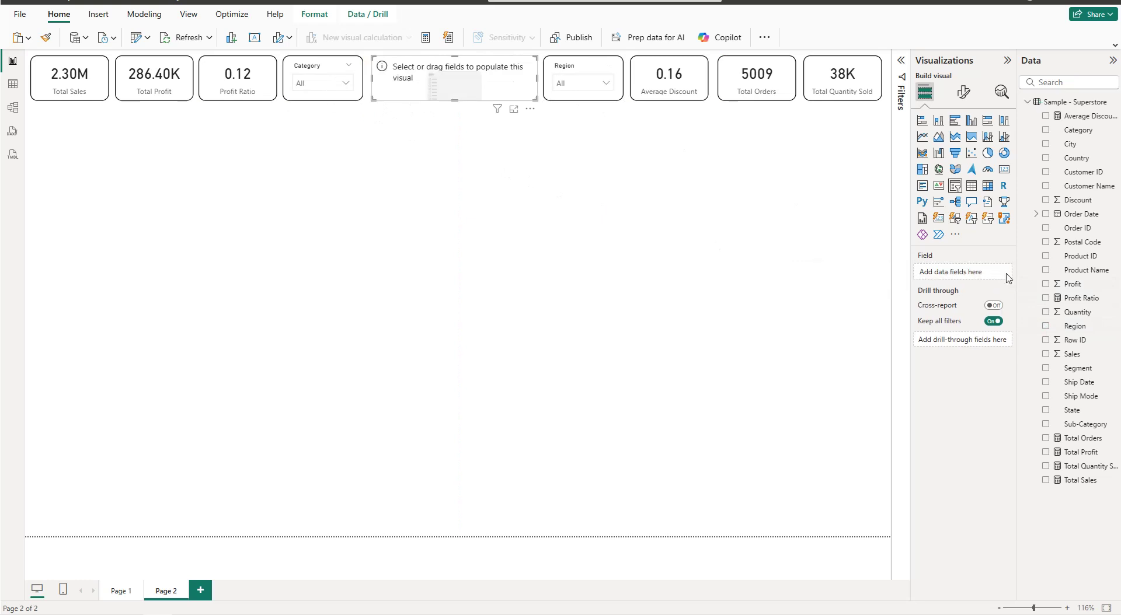
{"action": "left_click", "coordinate": [1045, 214]}
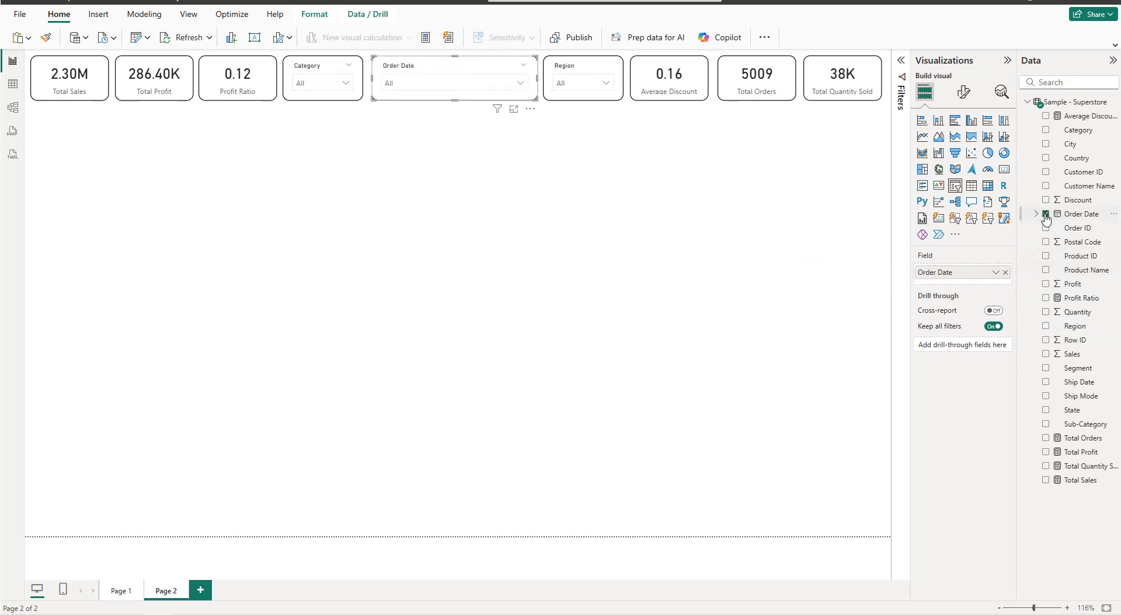
Set the Order Date slicer's style to Between
{"action": "left_click", "coordinate": [963, 92]}
{"action": "left_click", "coordinate": [955, 174]}
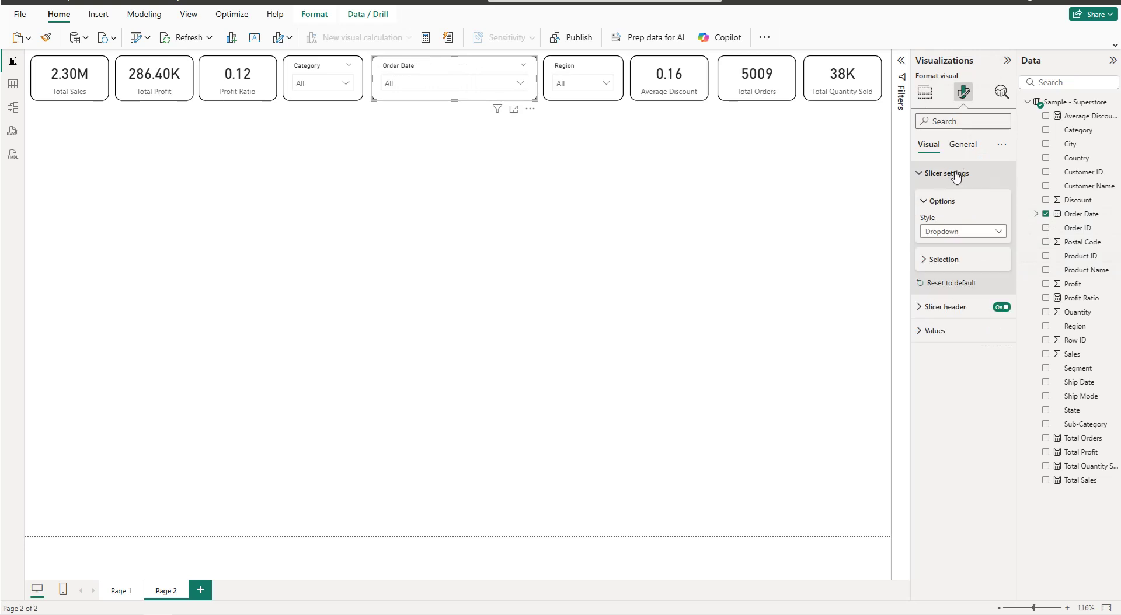
{"action": "left_click", "coordinate": [956, 232]}
{"action": "left_click", "coordinate": [949, 275]}
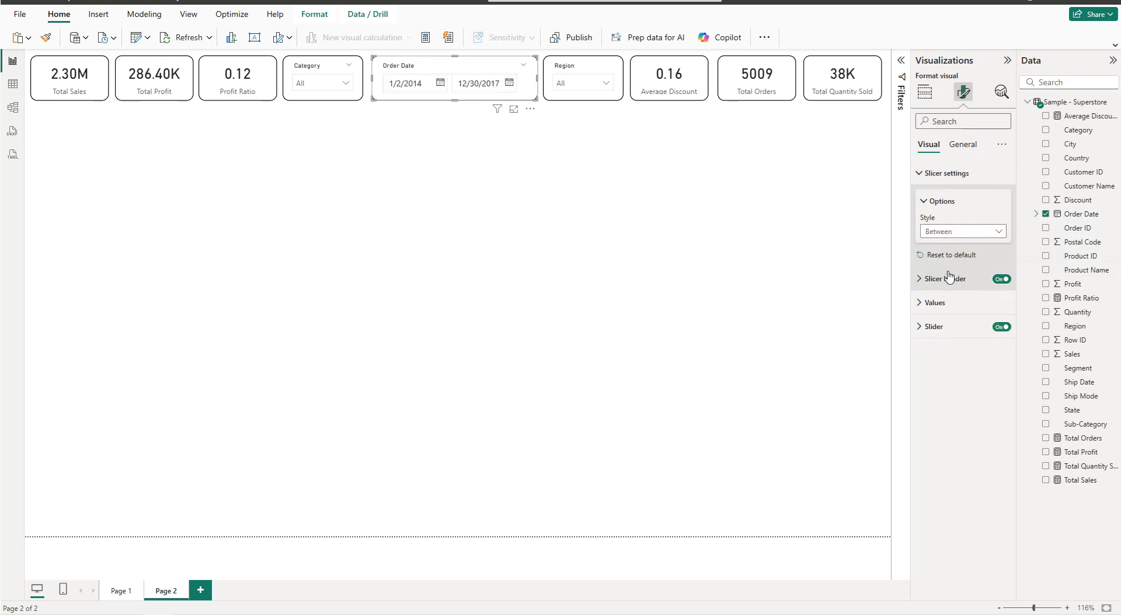
Open the Order Date slicer's header formatting options
{"action": "left_click", "coordinate": [953, 175]}
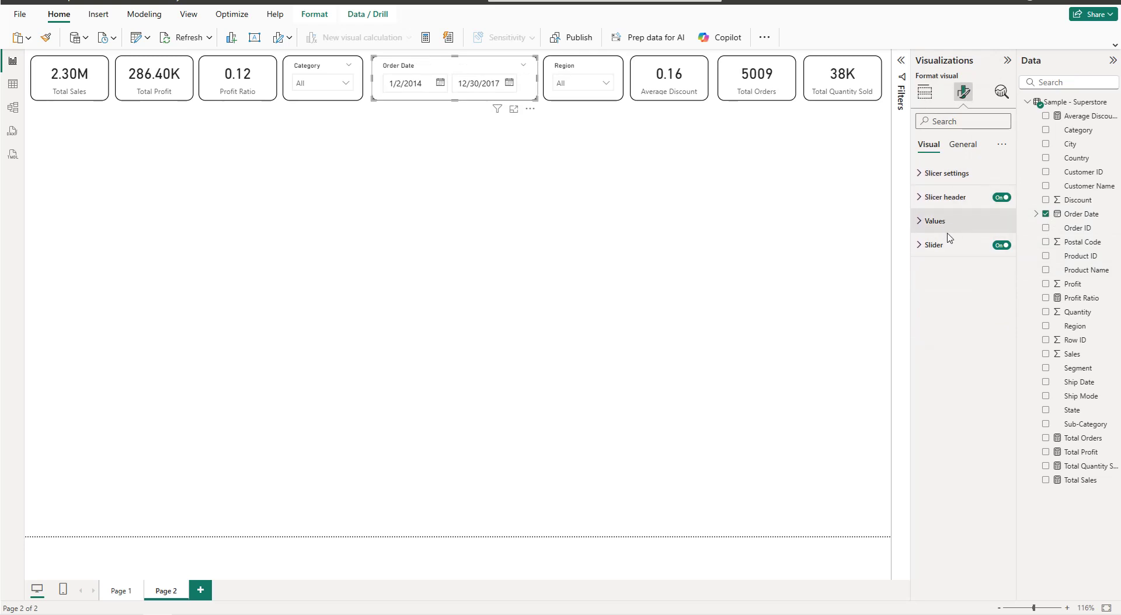
{"action": "left_click", "coordinate": [945, 198]}
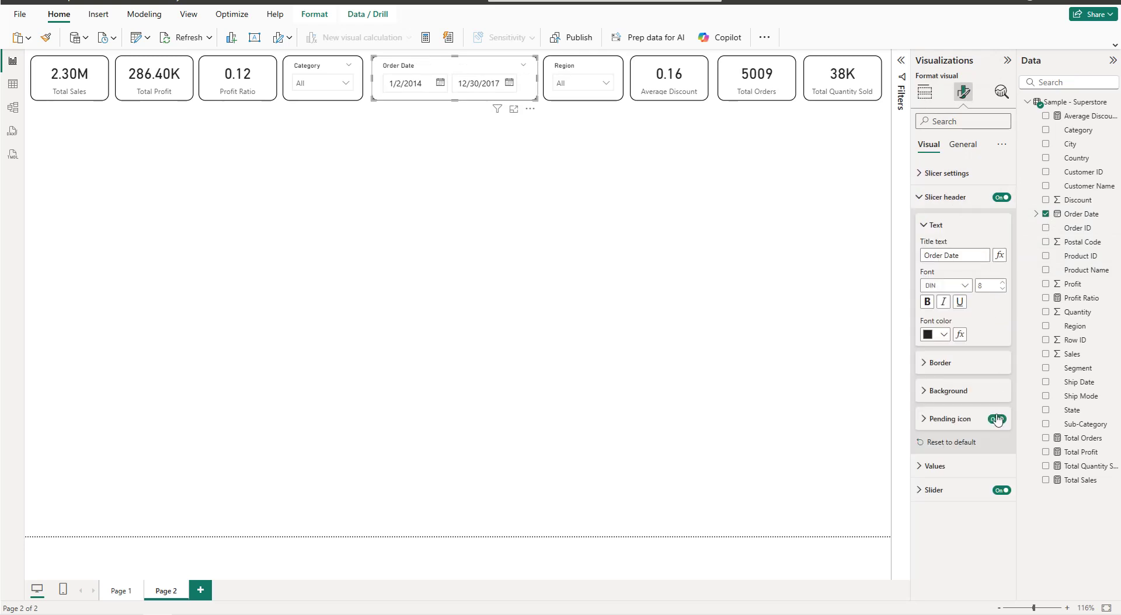
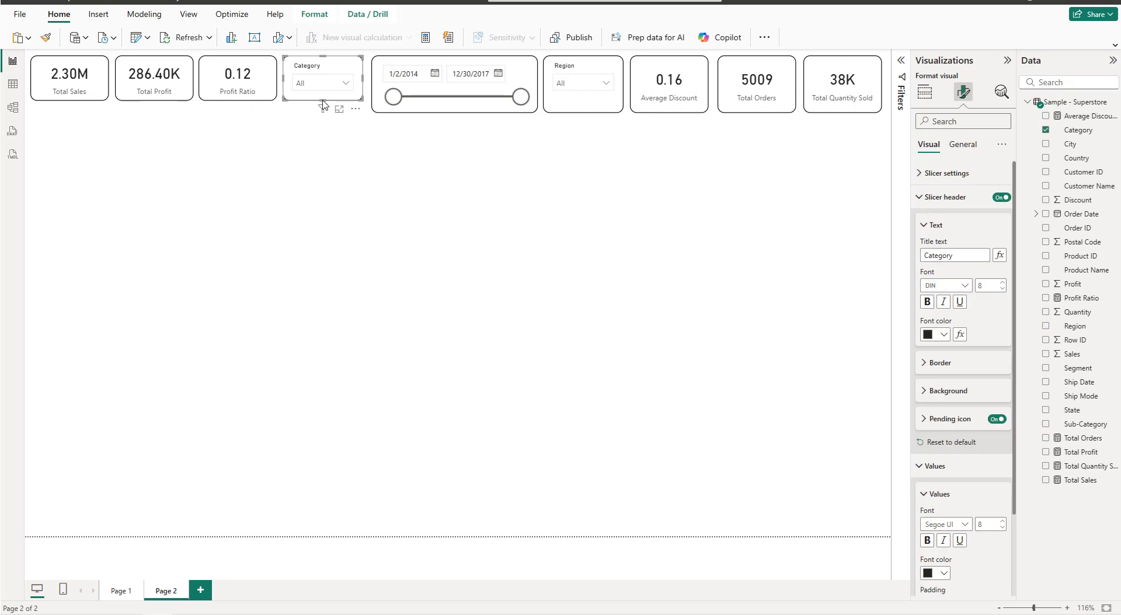
Increase the height of the Category slicer and the Profit Ratio, Total Profit and Total Sales cards to match the Order Date slicer
{"action": "left_click_drag", "start_coordinate": [323, 101], "coordinate": [325, 114]}
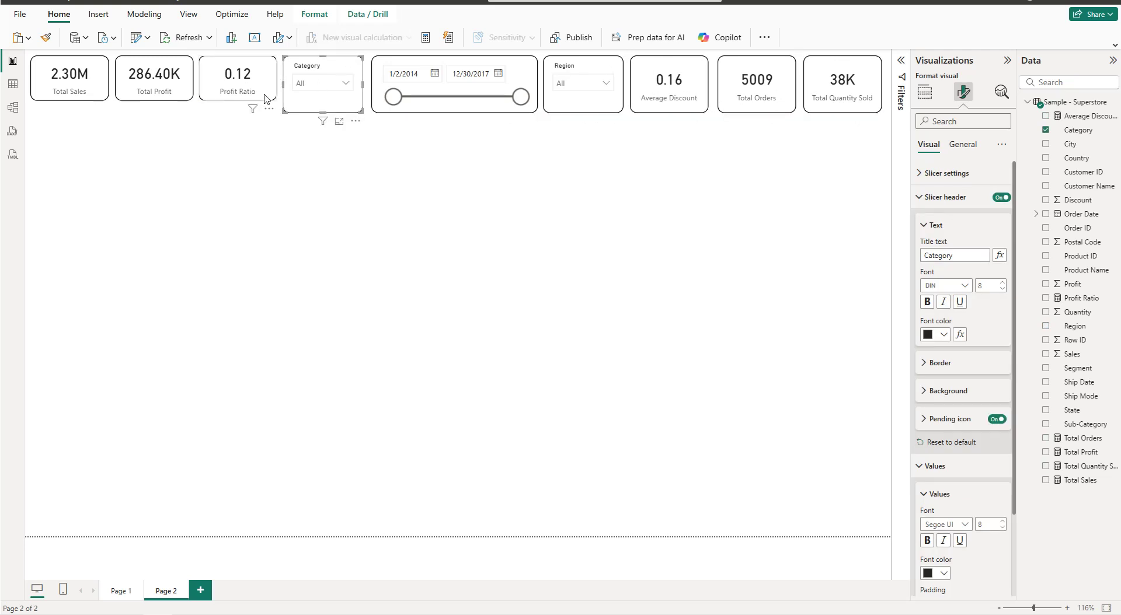
{"action": "left_click", "coordinate": [243, 100]}
{"action": "left_click_drag", "start_coordinate": [243, 100], "coordinate": [244, 114]}
{"action": "left_click", "coordinate": [164, 101]}
{"action": "left_click_drag", "start_coordinate": [155, 102], "coordinate": [156, 113]}
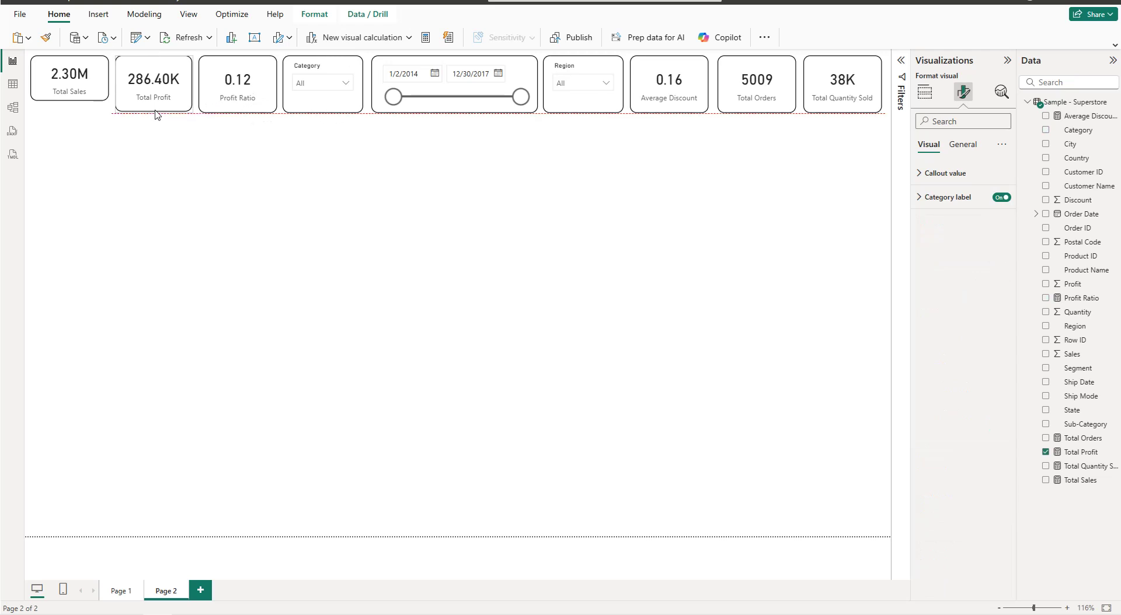
{"action": "left_click", "coordinate": [70, 98]}
{"action": "left_click_drag", "start_coordinate": [71, 108], "coordinate": [70, 112]}
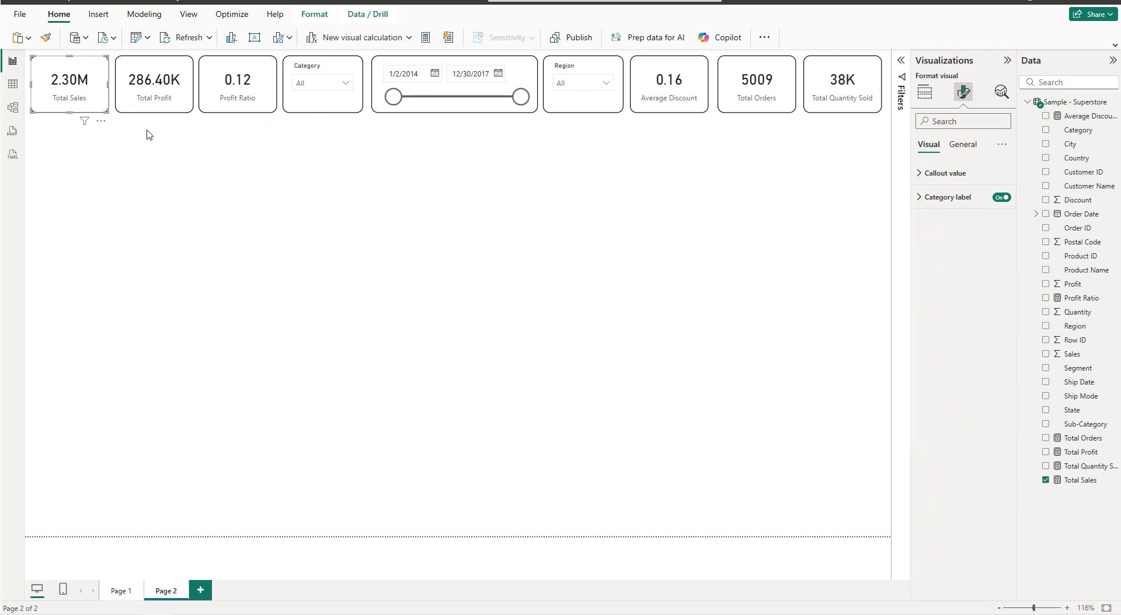
Select all nine cards and slicers in the row and align them to the top
{"action": "left_click", "coordinate": [139, 109], "text": "ctrl"}
{"action": "left_click", "coordinate": [237, 105], "text": "ctrl"}
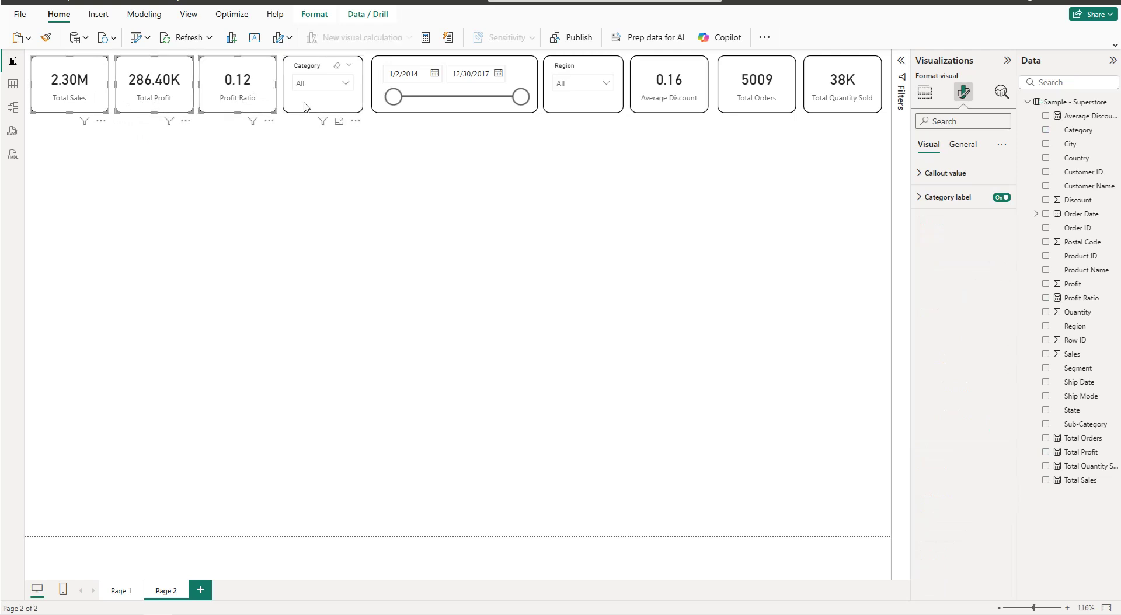
{"action": "left_click", "coordinate": [303, 107], "text": "ctrl"}
{"action": "left_click", "coordinate": [416, 110], "text": "ctrl"}
{"action": "left_click", "coordinate": [569, 111], "text": "ctrl"}
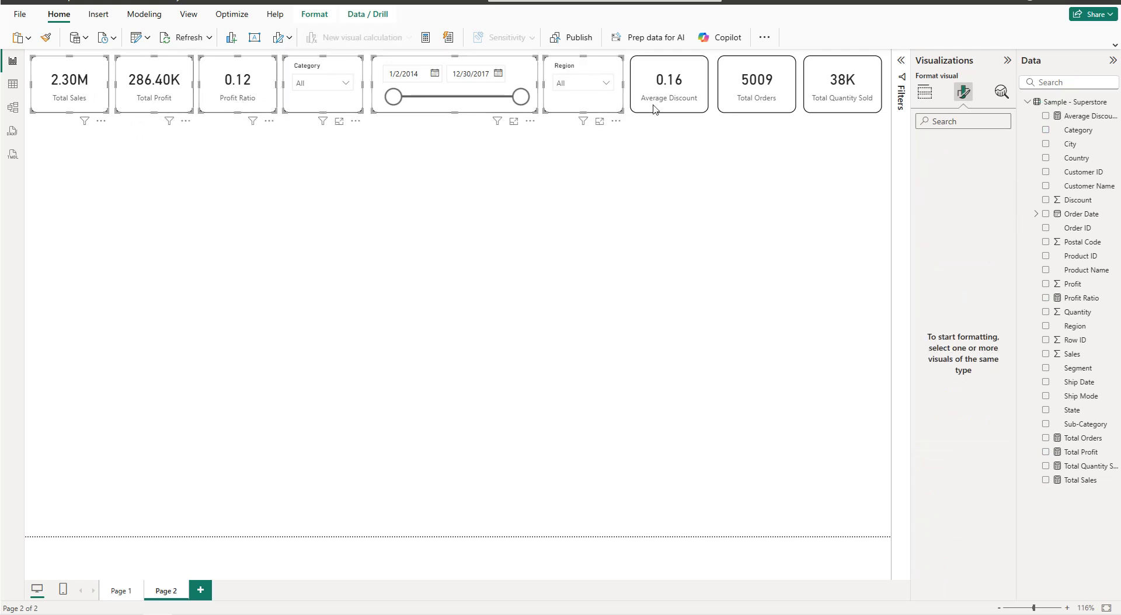
{"action": "left_click", "coordinate": [660, 109], "text": "ctrl"}
{"action": "left_click", "coordinate": [728, 109], "text": "ctrl"}
{"action": "left_click", "coordinate": [809, 108], "text": "ctrl"}
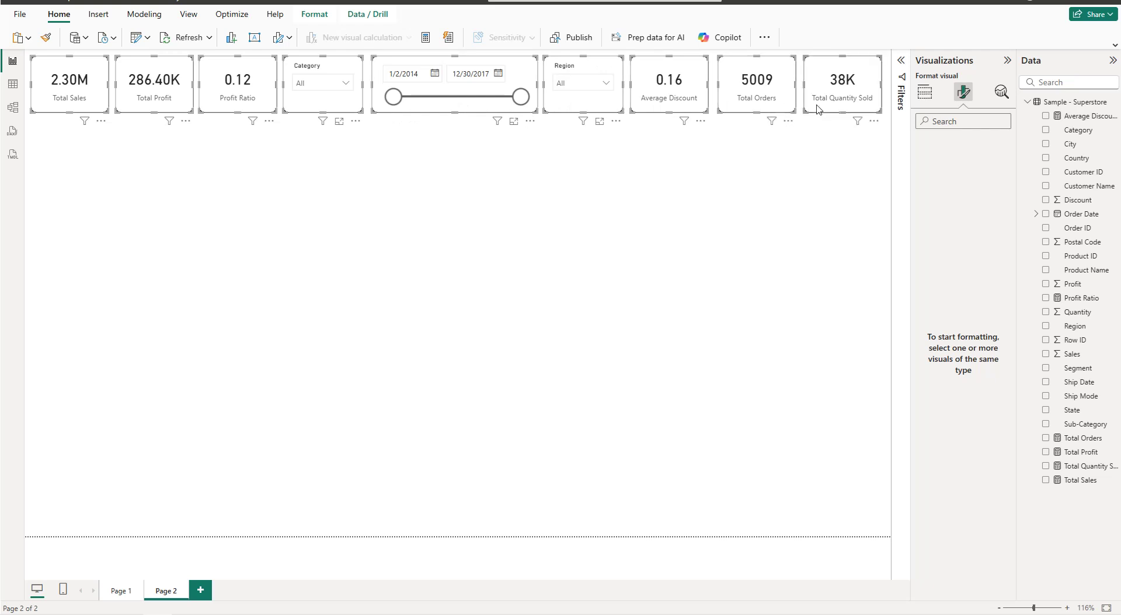
{"action": "left_click", "coordinate": [302, 18]}
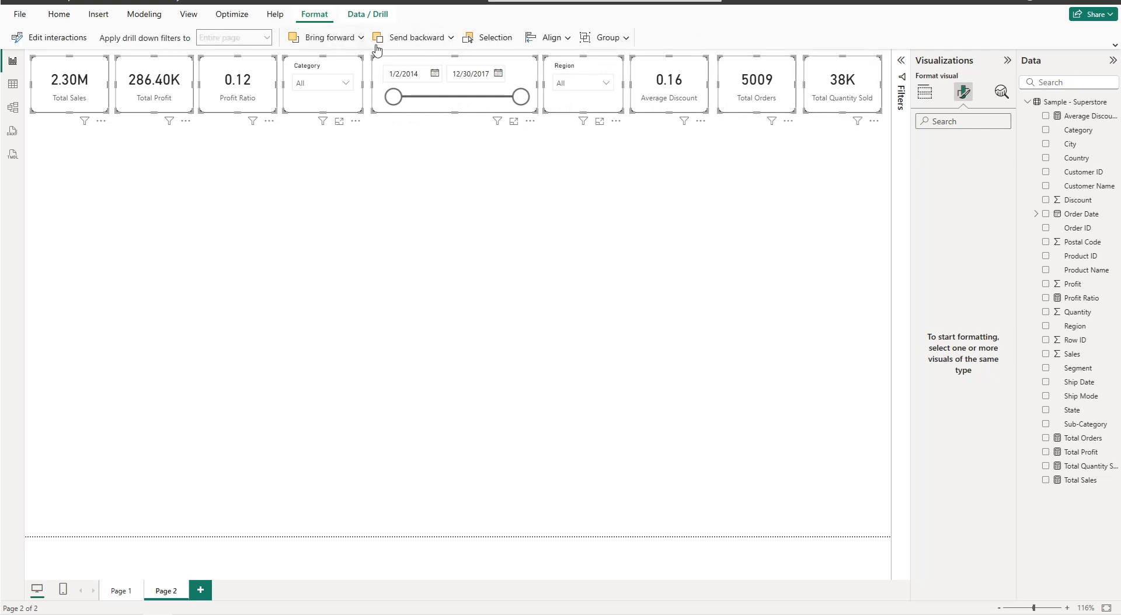
{"action": "left_click", "coordinate": [541, 41]}
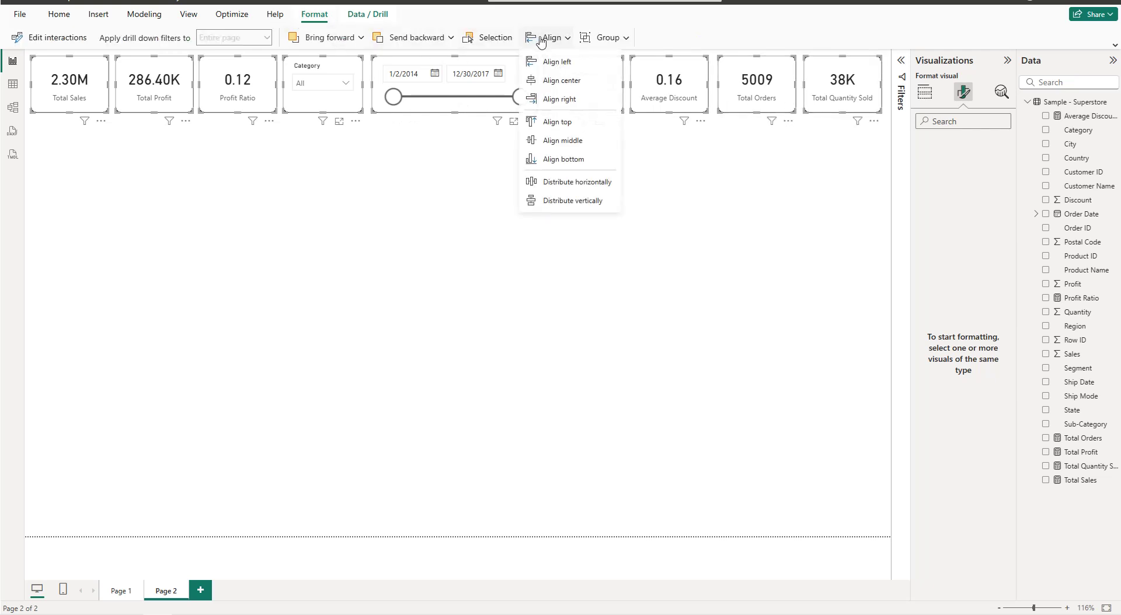
{"action": "left_click", "coordinate": [563, 116]}
Distribute the selected cards and slicers horizontally, and clear the selection
{"action": "left_click", "coordinate": [555, 41]}
{"action": "left_click", "coordinate": [572, 182]}
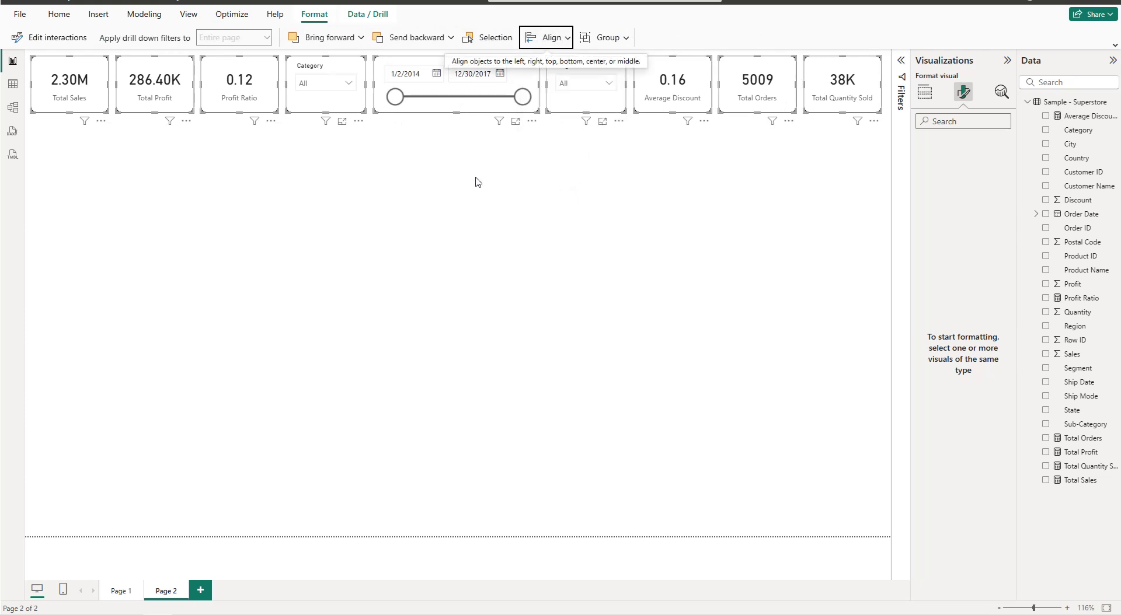
{"action": "left_click", "coordinate": [411, 178]}
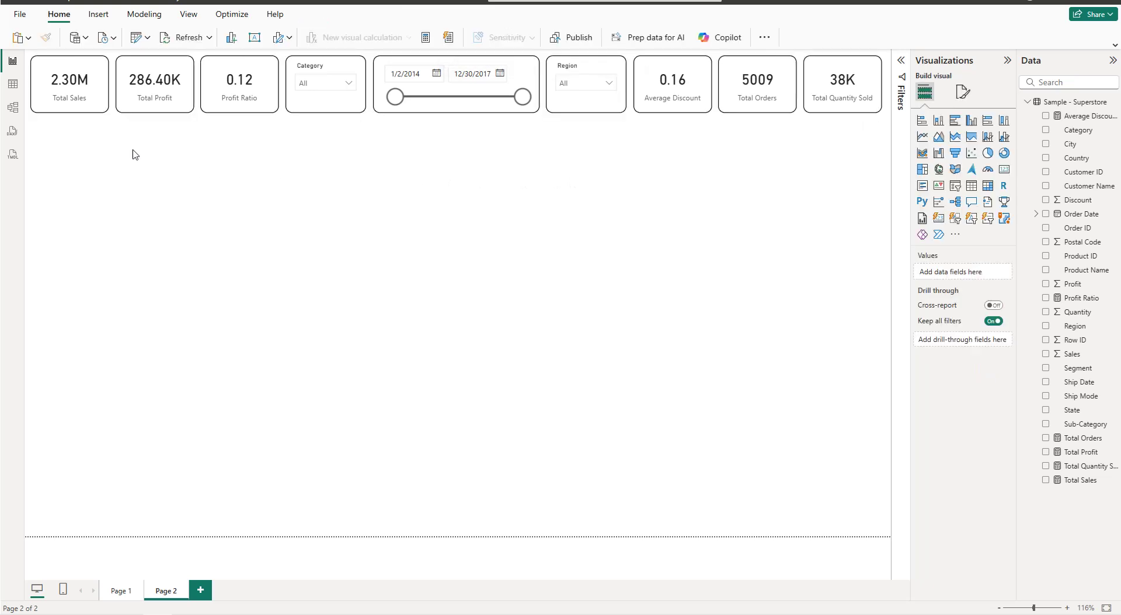
Select the whole row of cards and slicers and nudge it slightly to the right
{"action": "left_click", "coordinate": [82, 110]}
{"action": "left_click", "coordinate": [158, 110], "text": "ctrl"}
{"action": "left_click", "coordinate": [249, 110], "text": "ctrl"}
{"action": "left_click", "coordinate": [332, 104], "text": "ctrl"}
{"action": "left_click", "coordinate": [427, 111], "text": "ctrl"}
{"action": "left_click", "coordinate": [562, 111], "text": "ctrl"}
{"action": "left_click", "coordinate": [696, 110], "text": "ctrl"}
{"action": "left_click", "coordinate": [757, 108], "text": "ctrl"}
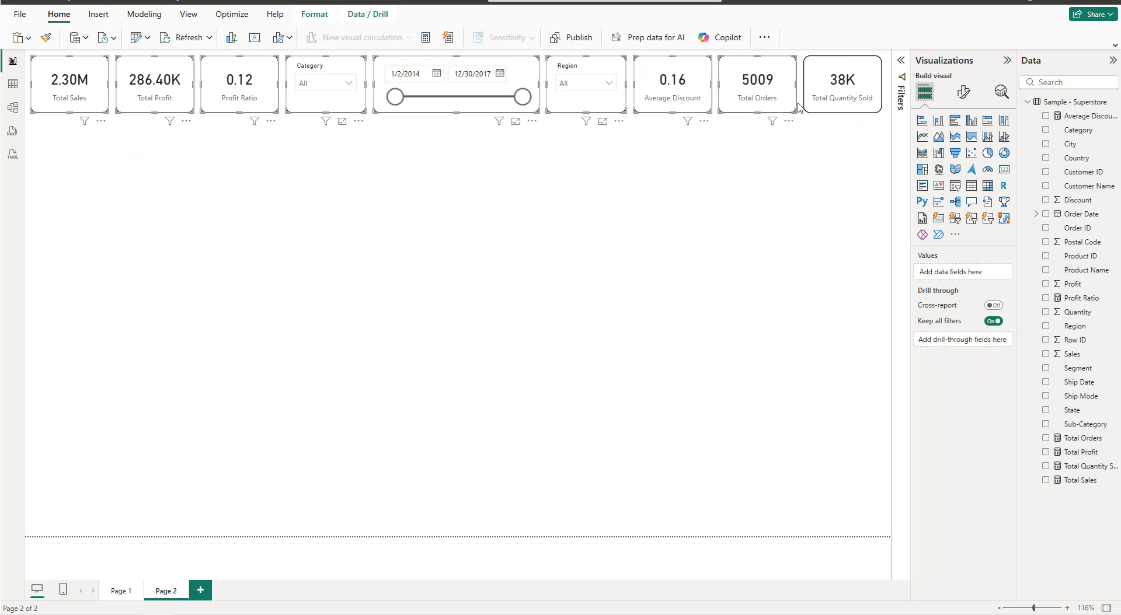
{"action": "left_click", "coordinate": [819, 105], "text": "ctrl"}
{"action": "key", "text": "Right"}
{"action": "key", "text": "Right"}
{"action": "key", "text": "Right"}
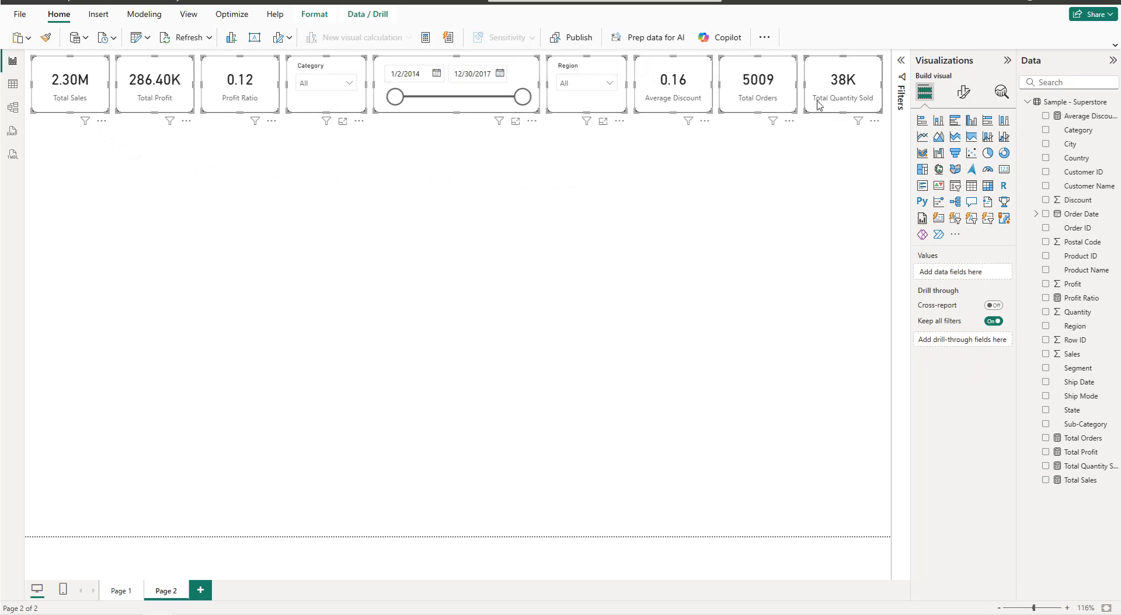
{"action": "key", "text": "Left"}
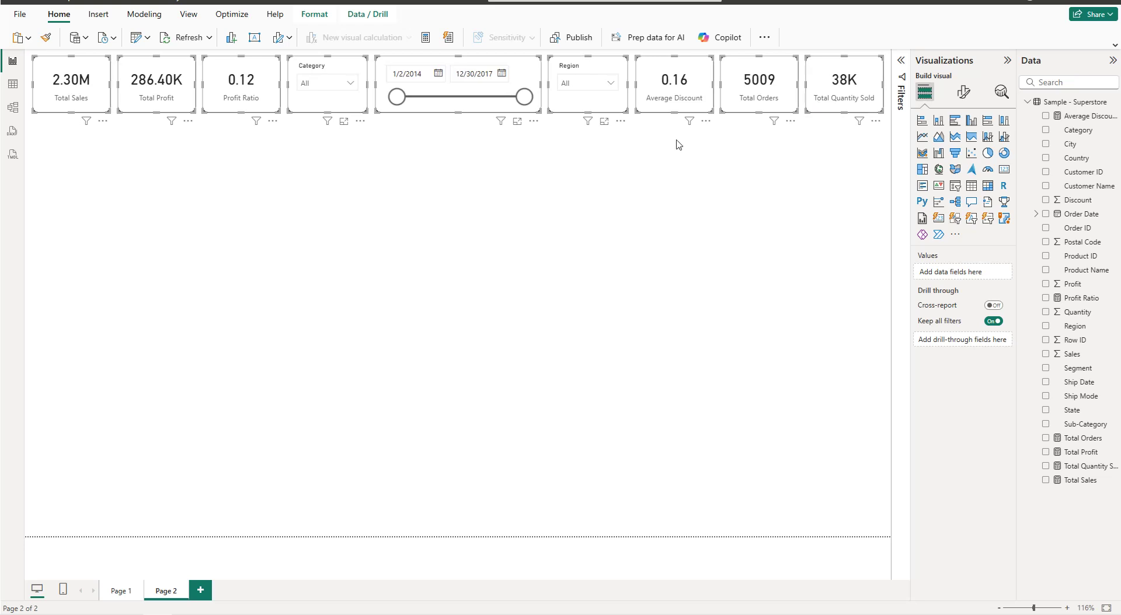
{"action": "left_click", "coordinate": [385, 176]}
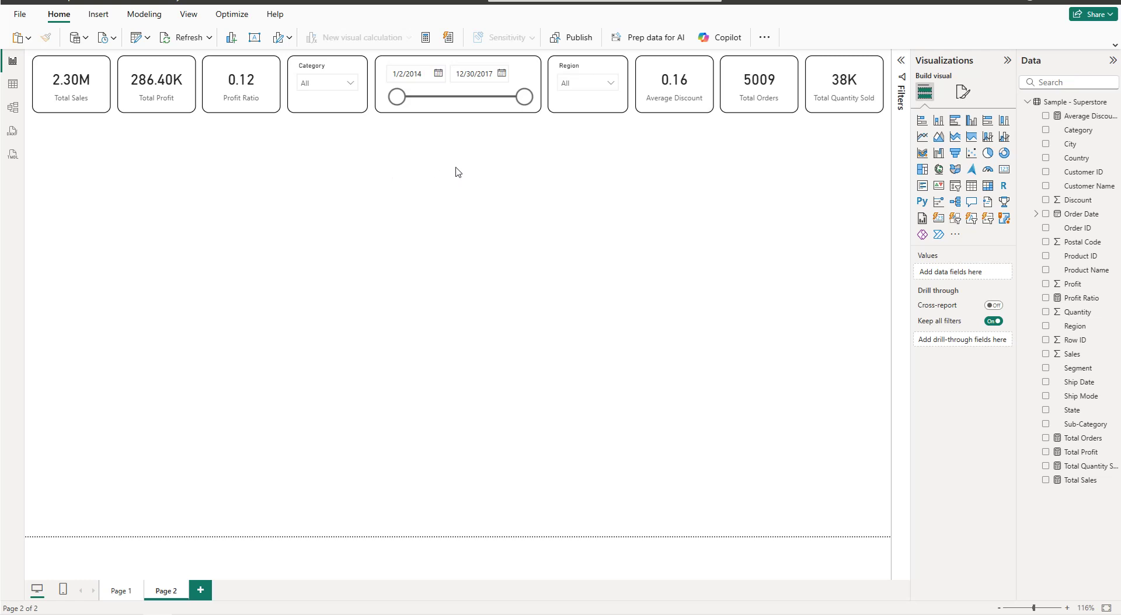
Insert a line chart directly below the slicers, spanning from the Category slicer to the Region slicer
{"action": "left_click", "coordinate": [922, 138]}
{"action": "left_click_drag", "start_coordinate": [171, 227], "coordinate": [628, 182]}
{"action": "left_click_drag", "start_coordinate": [458, 222], "coordinate": [461, 245]}
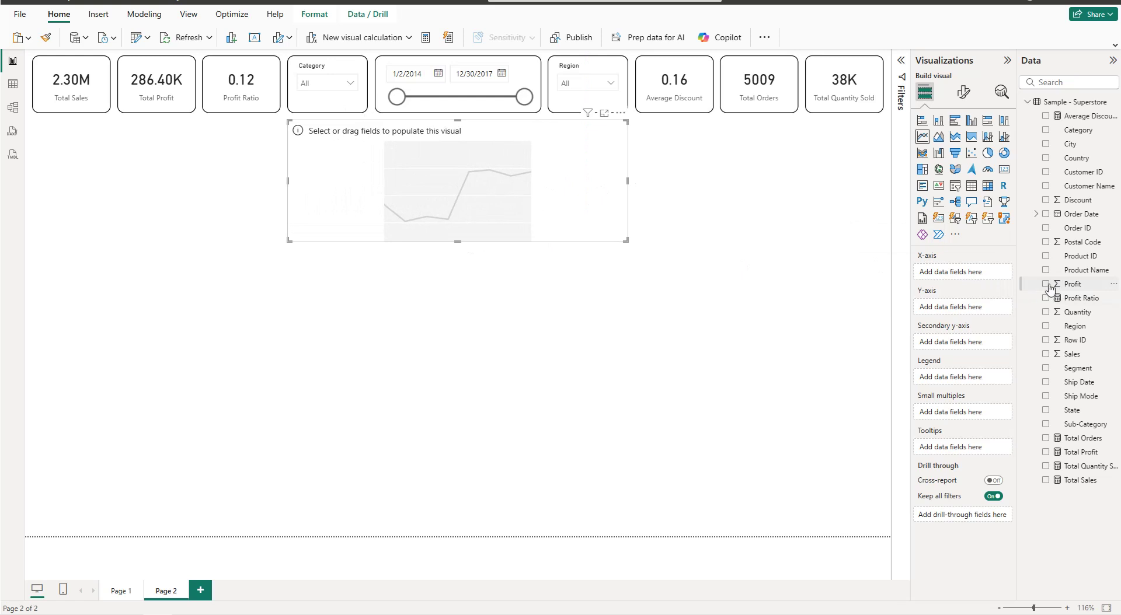
Add Order Date to the line chart's X-axis and keep only the Year level of its hierarchy
{"action": "left_click", "coordinate": [1045, 214]}
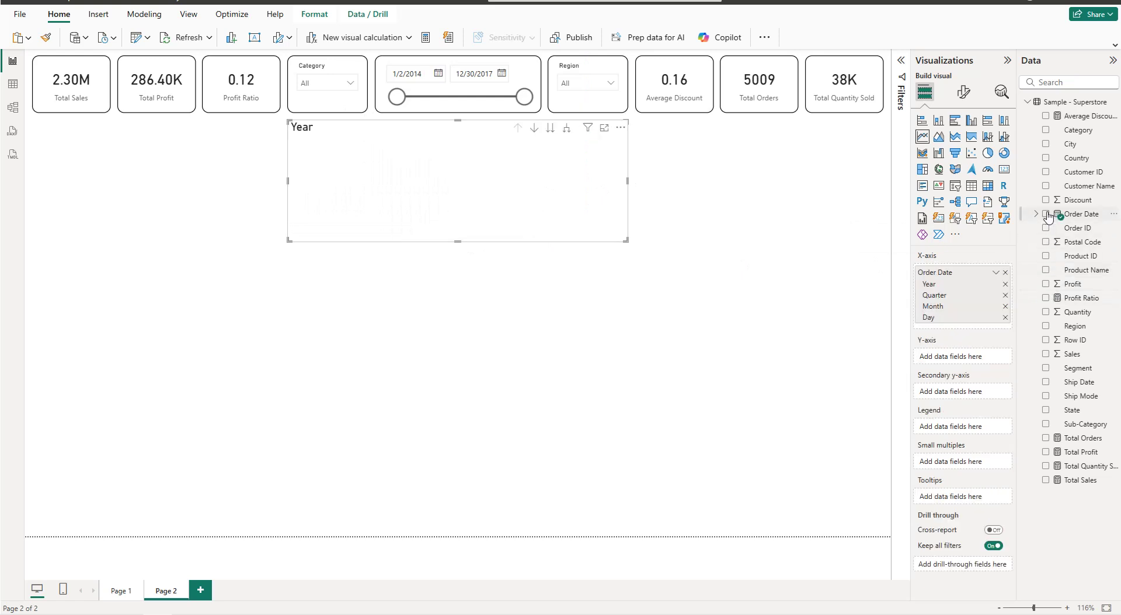
{"action": "left_click", "coordinate": [1005, 307]}
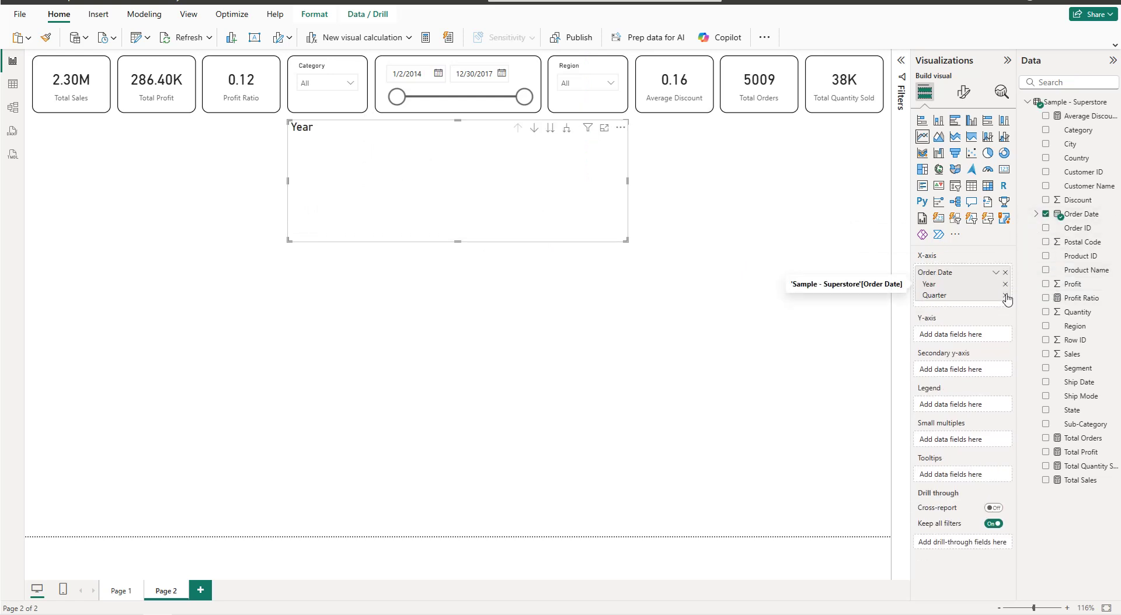
{"action": "left_click", "coordinate": [1005, 295]}
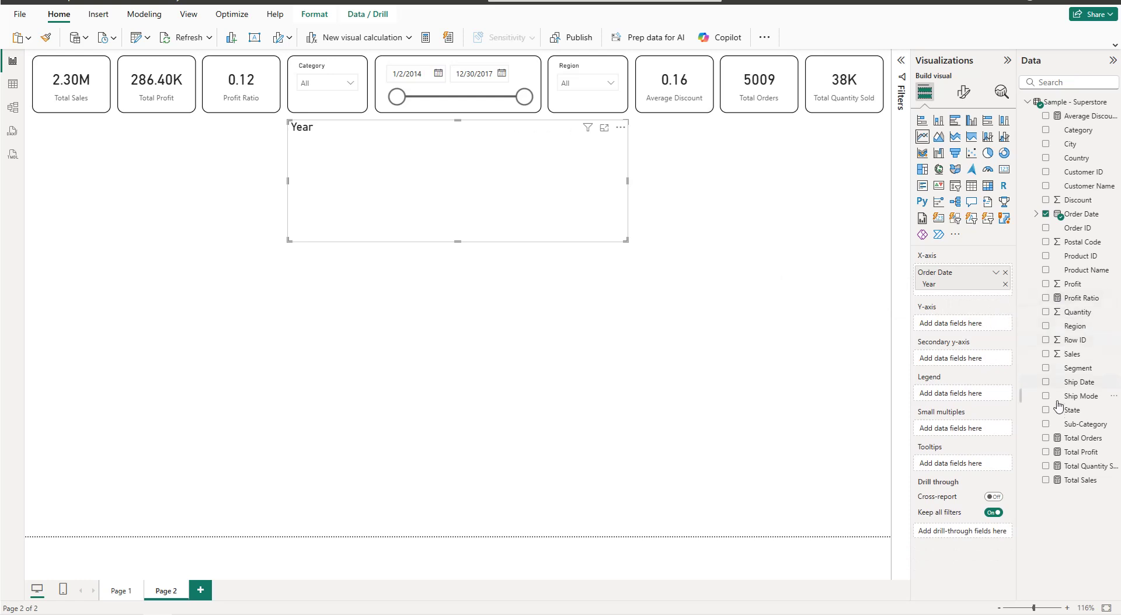
Plot Total Sales on the line chart's Y-axis and Total Profit on its secondary Y-axis
{"action": "left_click", "coordinate": [1046, 480]}
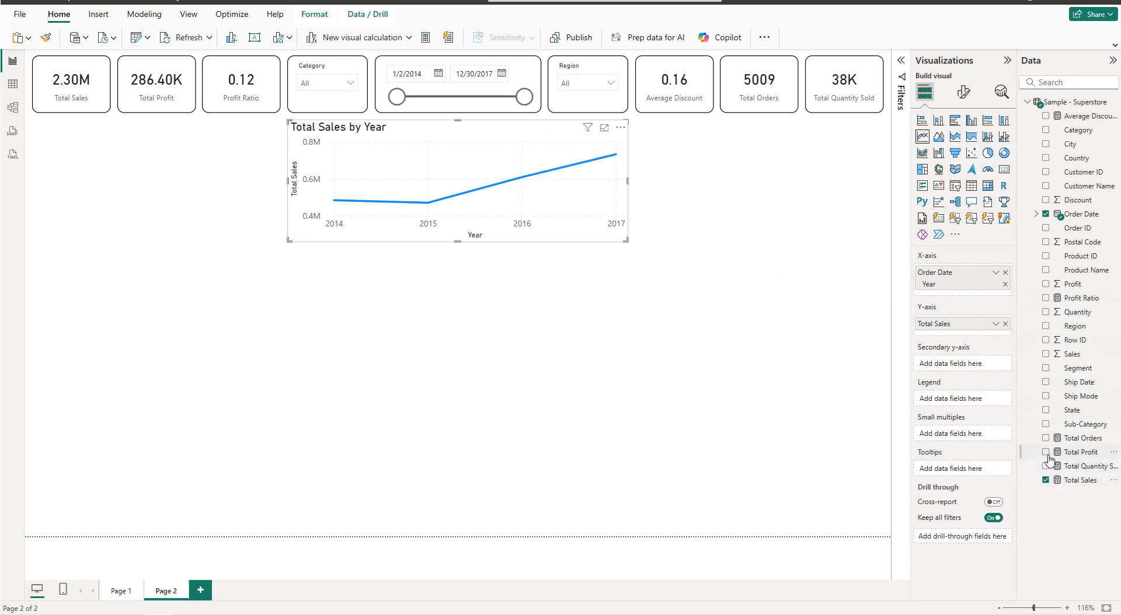
{"action": "left_click", "coordinate": [1047, 454]}
{"action": "left_click_drag", "start_coordinate": [974, 341], "coordinate": [973, 378]}
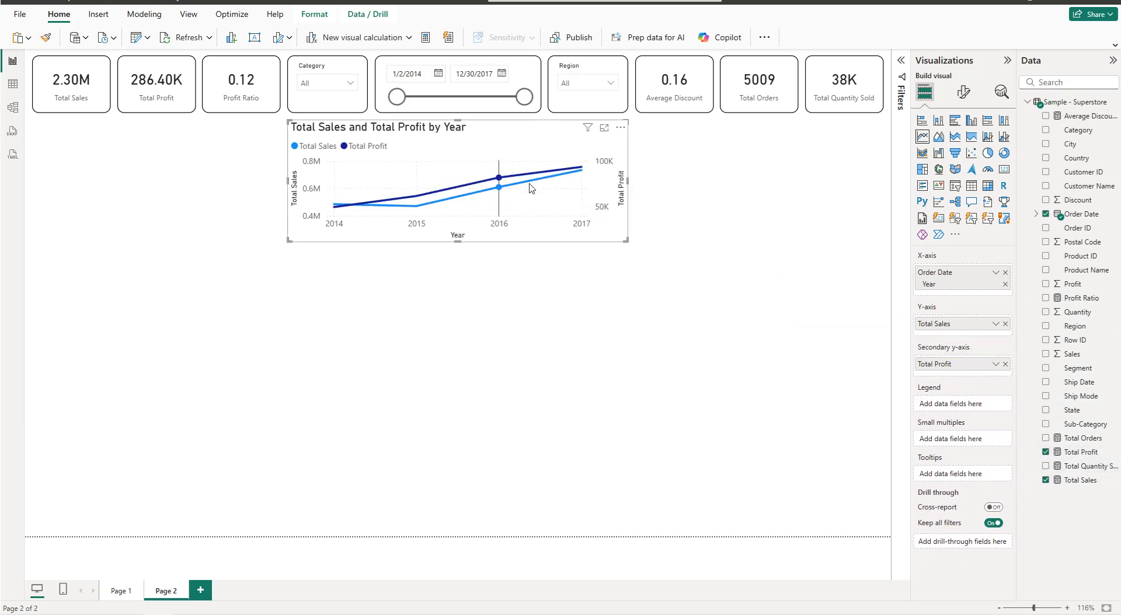
Set the line chart's legend position to Top center
{"action": "left_click", "coordinate": [964, 97]}
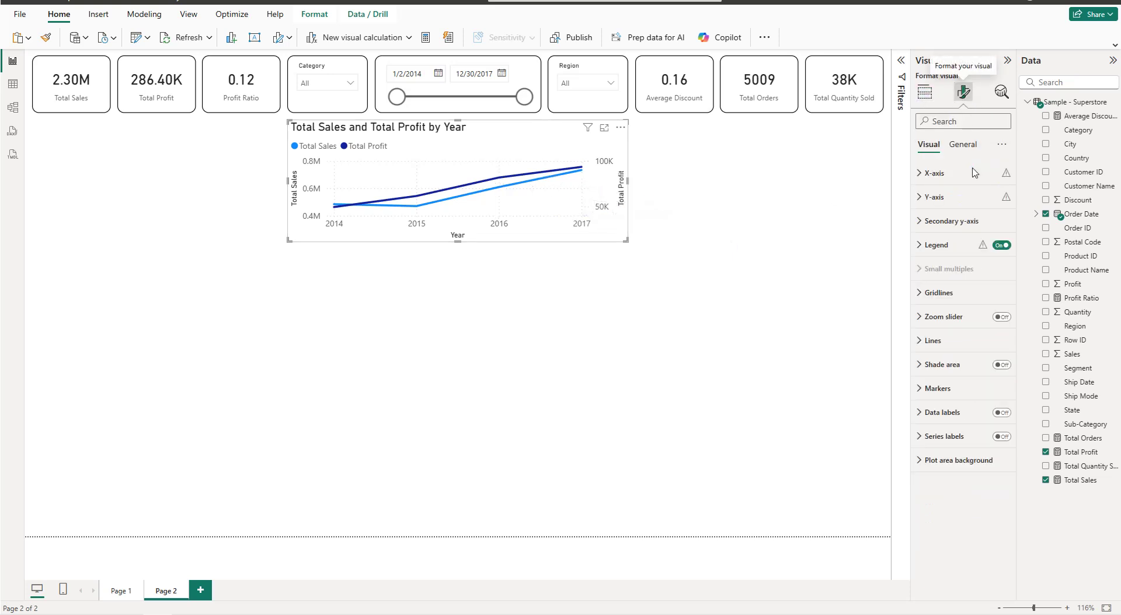
{"action": "left_click", "coordinate": [955, 247]}
{"action": "left_click", "coordinate": [962, 303]}
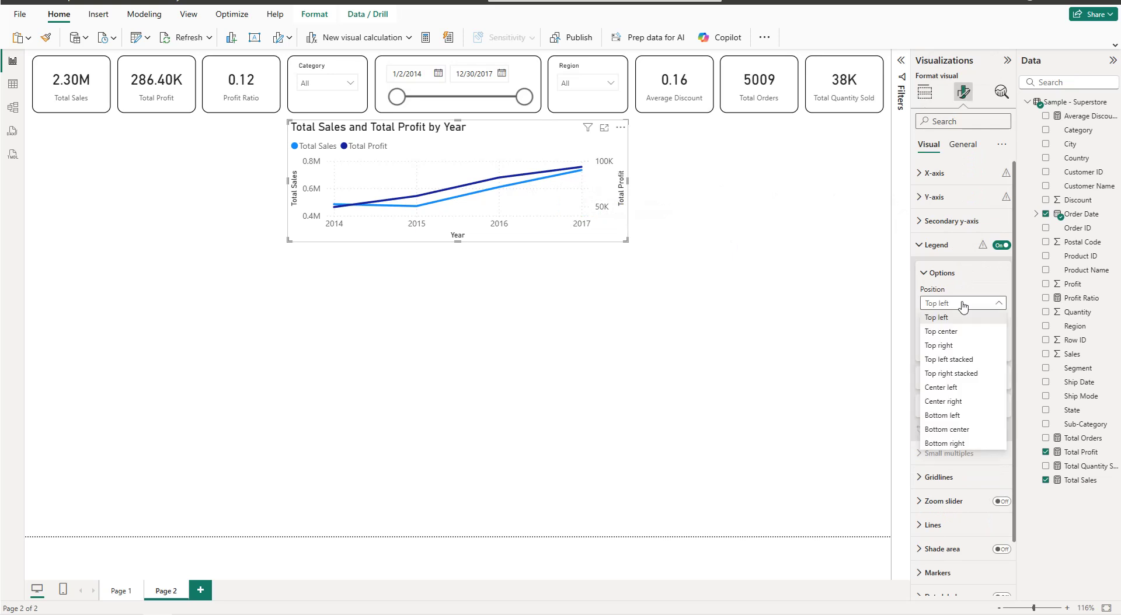
{"action": "key", "text": "Escape"}
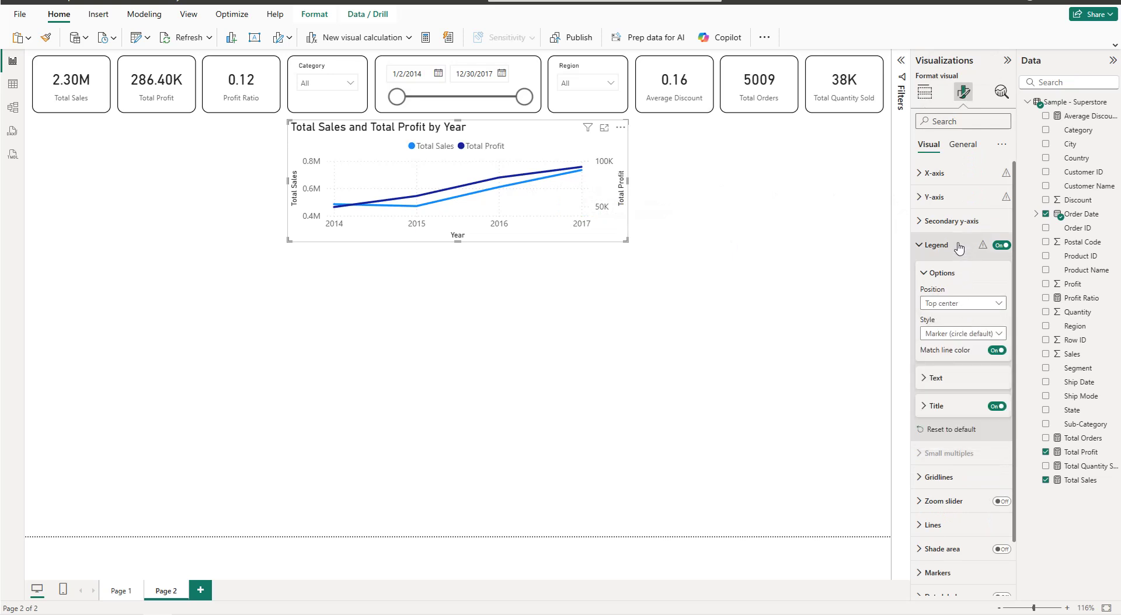
{"action": "left_click", "coordinate": [957, 245]}
Turn off the line chart's horizontal gridlines
{"action": "left_click", "coordinate": [961, 300]}
{"action": "left_click", "coordinate": [997, 321]}
{"action": "left_click", "coordinate": [997, 501]}
{"action": "left_click", "coordinate": [939, 292]}
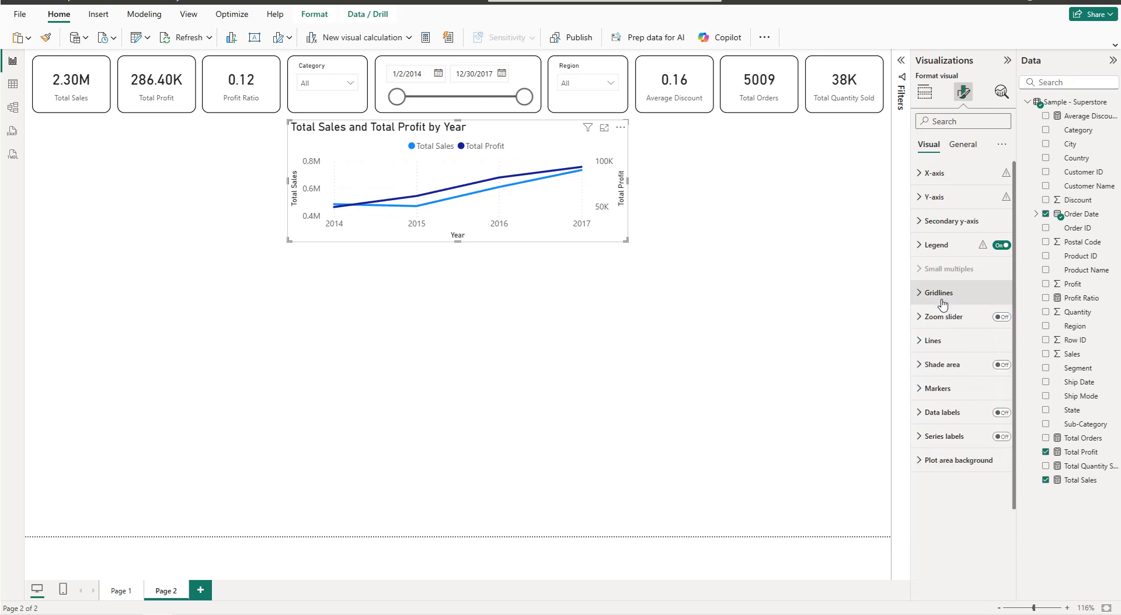
Center the line chart's title horizontally
{"action": "left_click", "coordinate": [963, 146]}
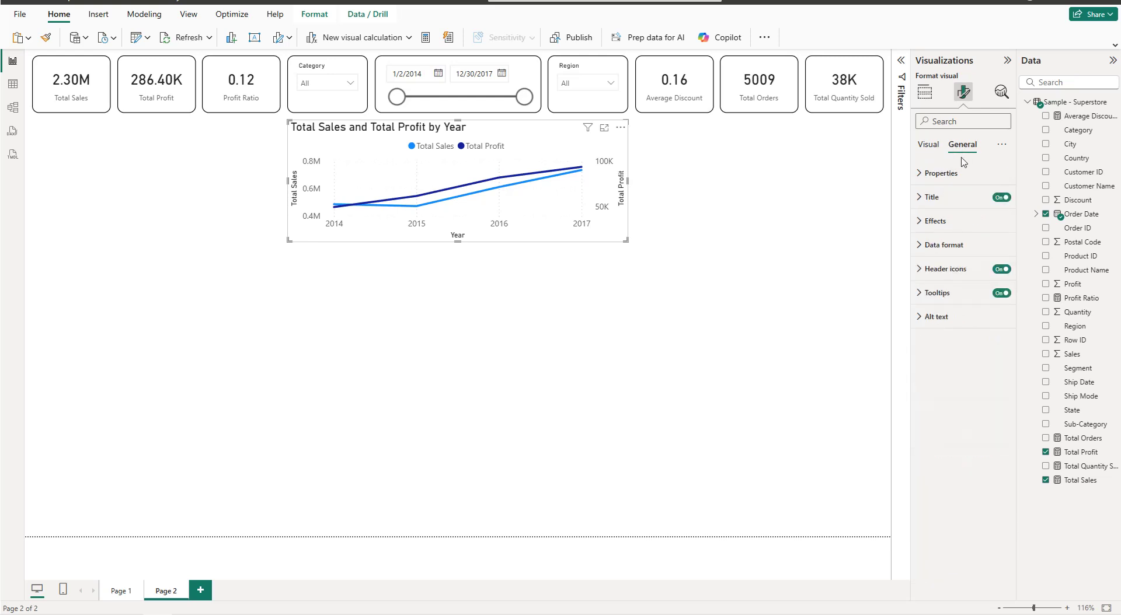
{"action": "left_click", "coordinate": [956, 201]}
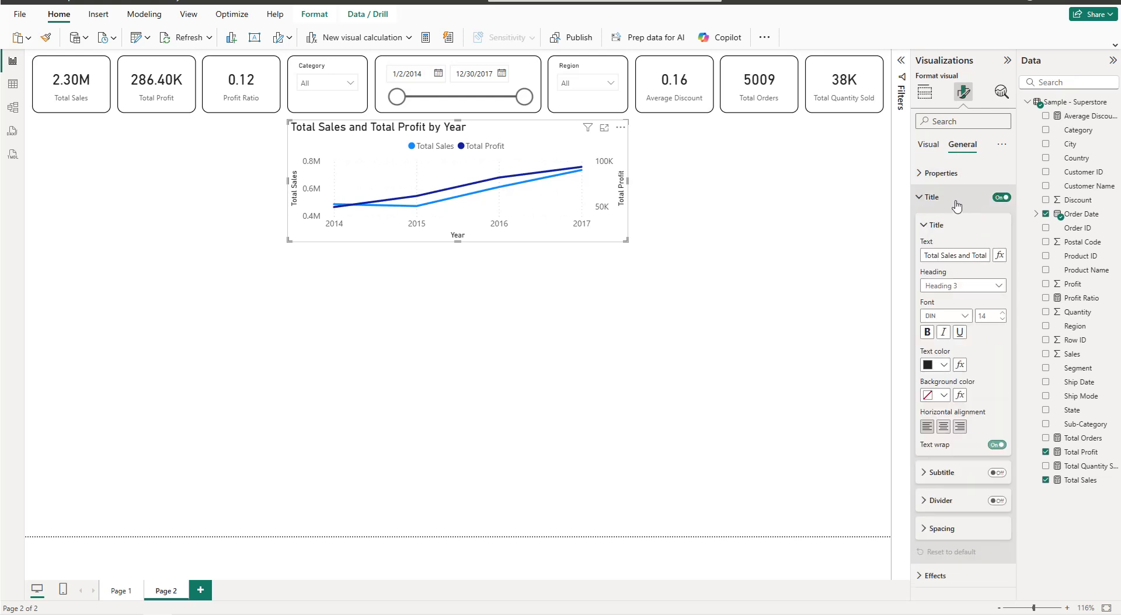
{"action": "left_click", "coordinate": [944, 429]}
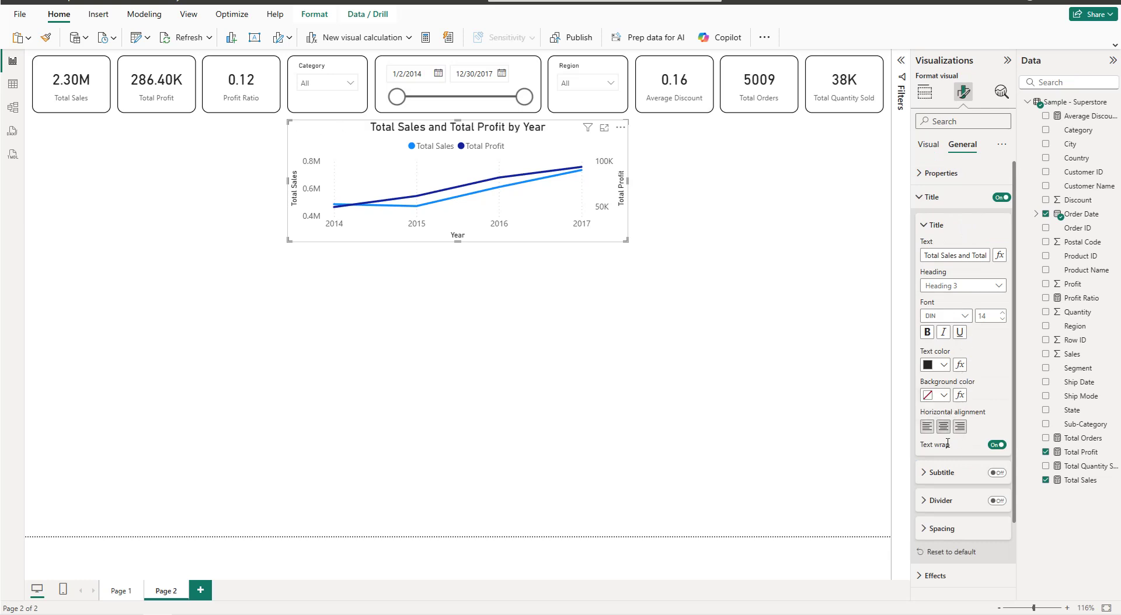
{"action": "left_click", "coordinate": [950, 199]}
Add a visual border with 10 px rounded corners to the line chart
{"action": "left_click", "coordinate": [951, 222]}
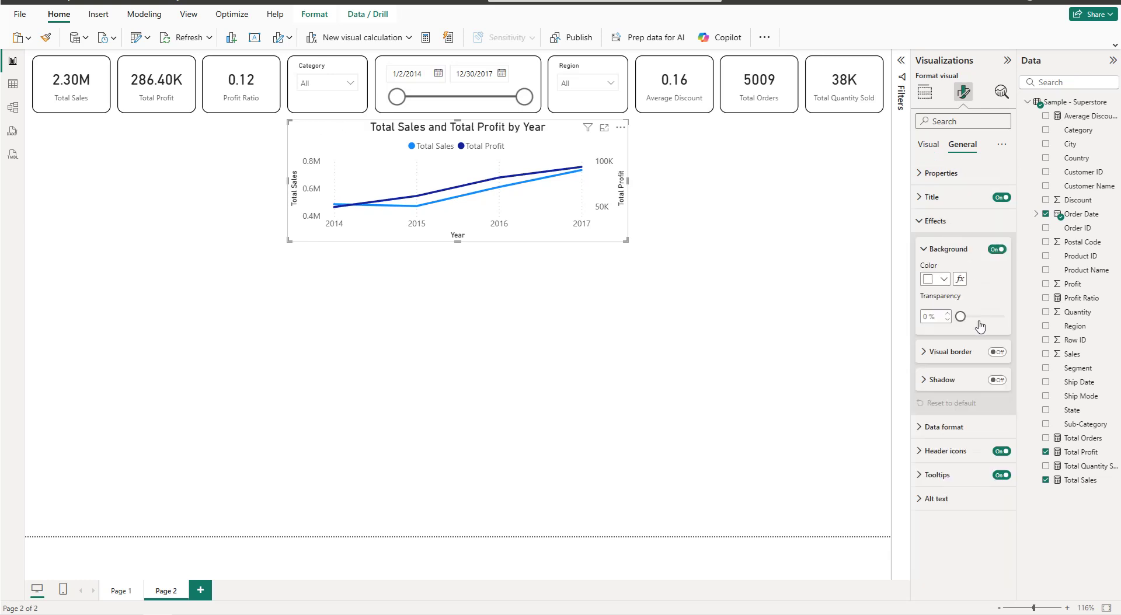
{"action": "left_click", "coordinate": [997, 352]}
{"action": "left_click", "coordinate": [974, 353]}
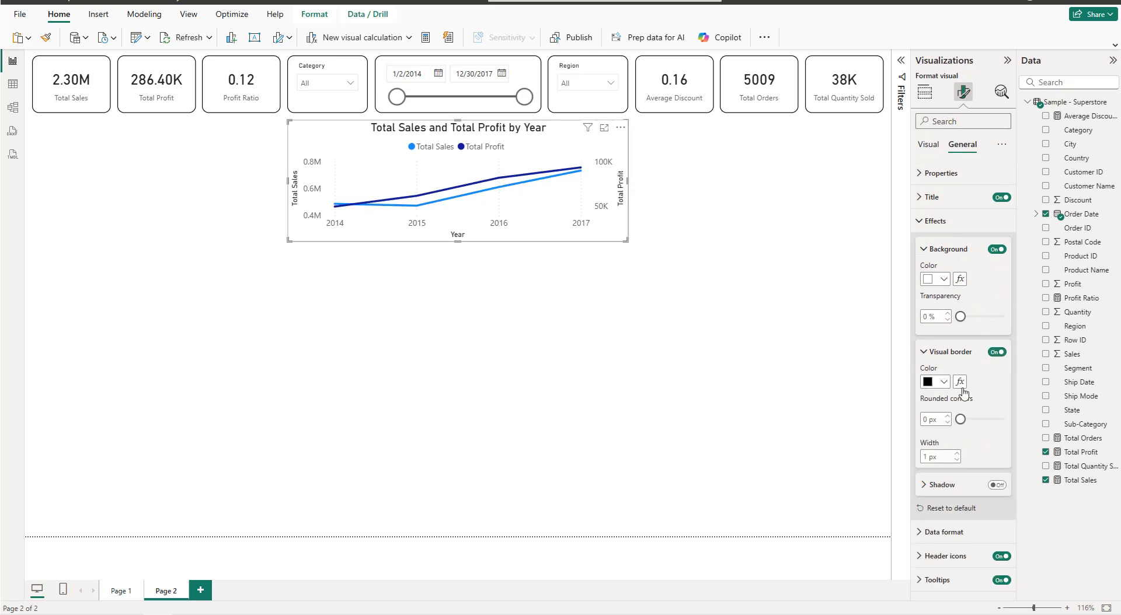
{"action": "left_click", "coordinate": [926, 420]}
{"action": "type", "text": "10"}
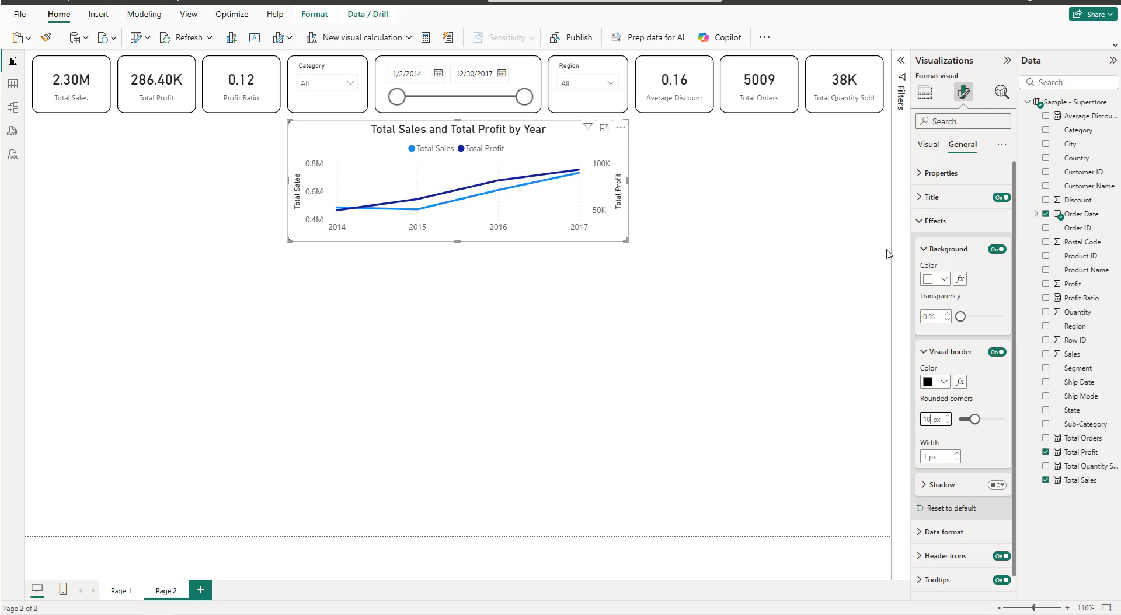
{"action": "left_click", "coordinate": [944, 221]}
Turn off the line chart's vertical gridlines
{"action": "left_click", "coordinate": [928, 144]}
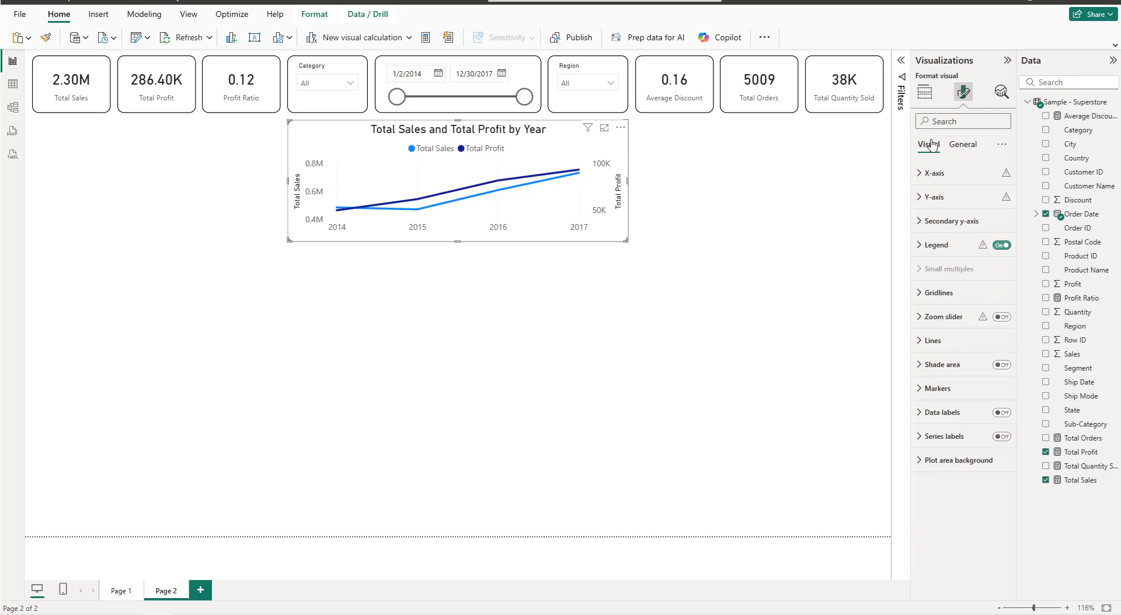
{"action": "left_click", "coordinate": [964, 296]}
{"action": "scroll", "coordinate": [969, 310], "scroll_direction": "down", "scroll_amount": 2}
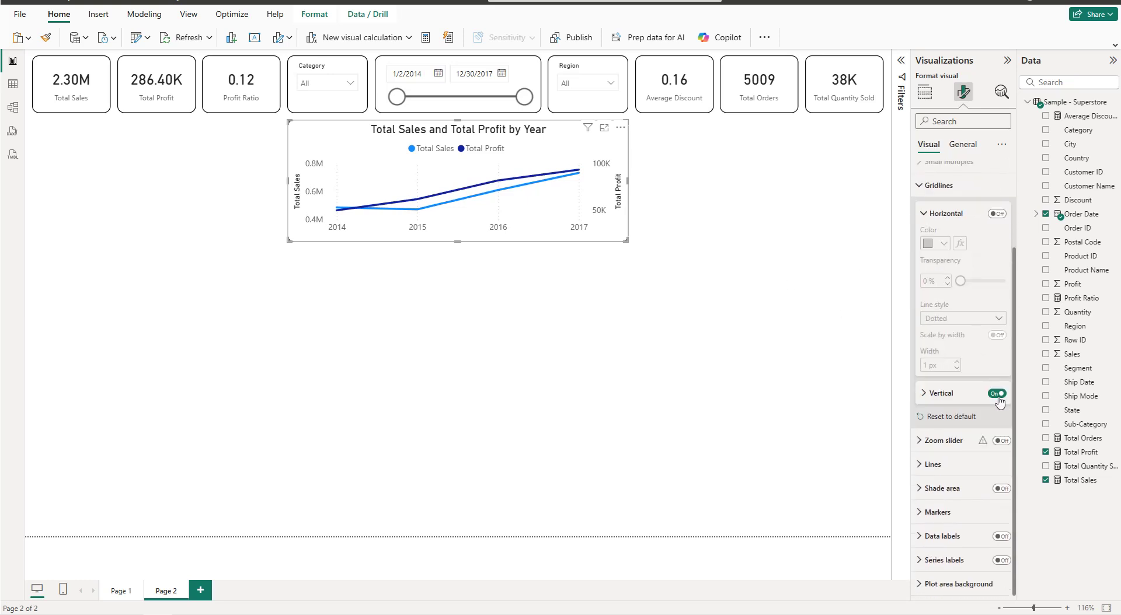
{"action": "left_click", "coordinate": [997, 393]}
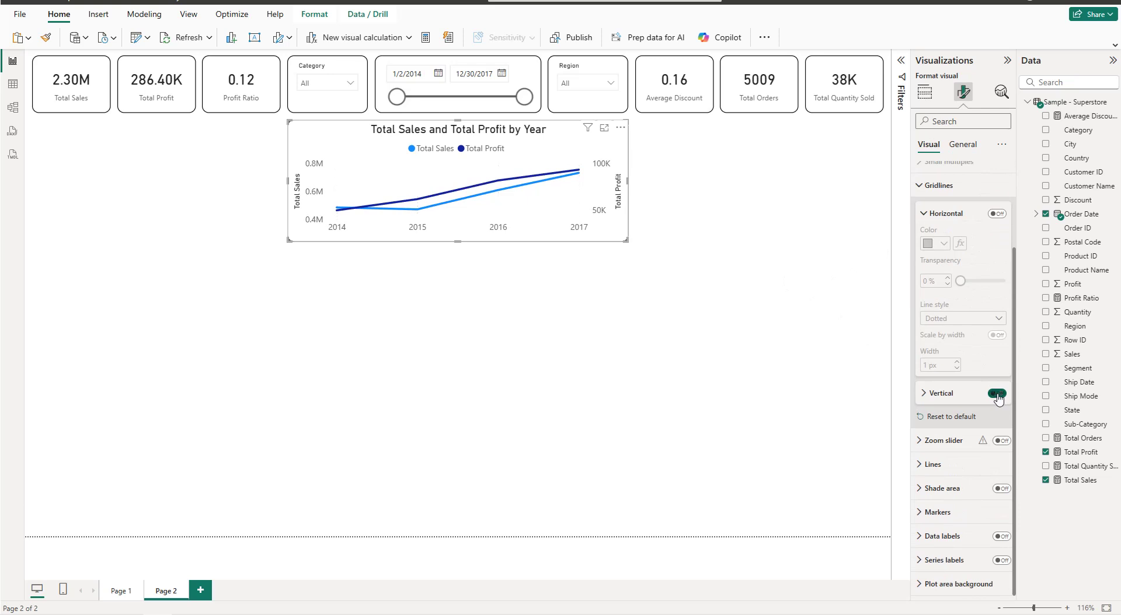
{"action": "left_click", "coordinate": [673, 225]}
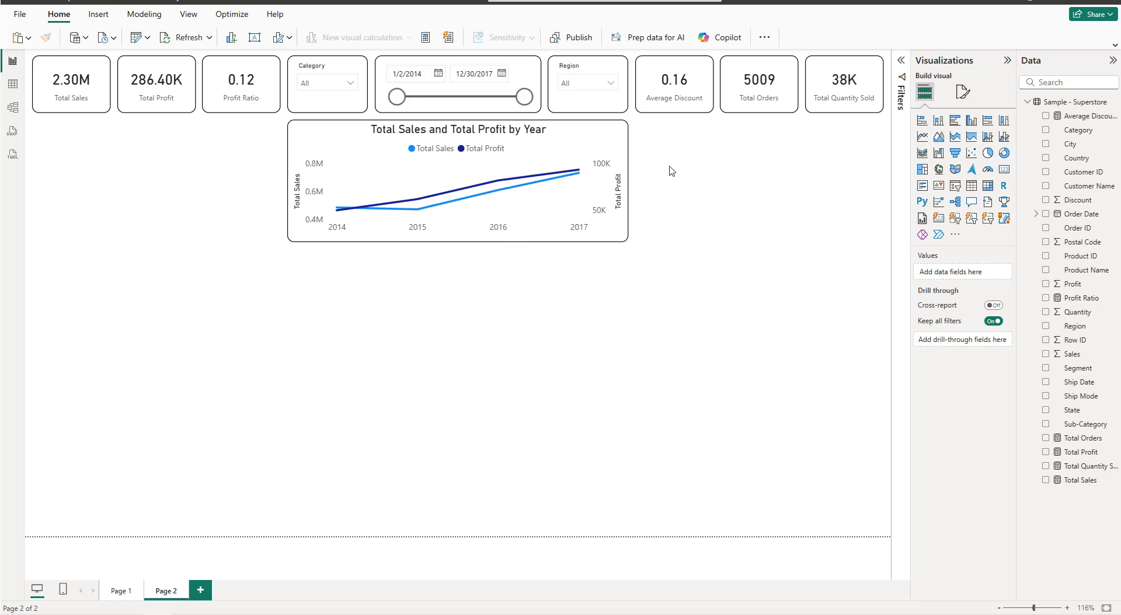
Duplicate the line chart and place the copy directly beneath the original
{"action": "left_click", "coordinate": [572, 138]}
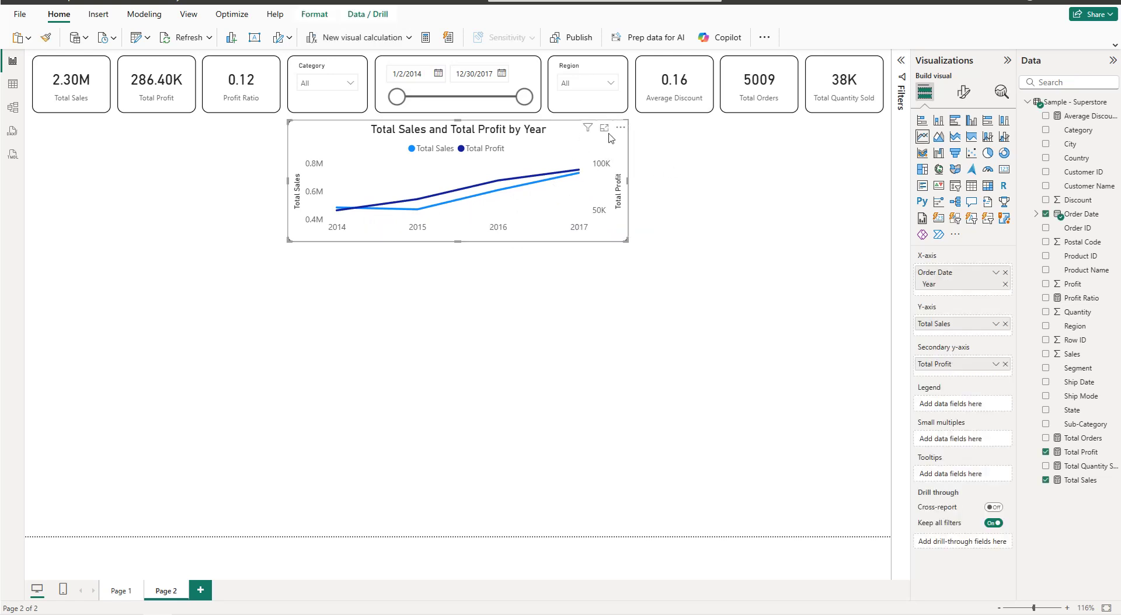
{"action": "key", "text": "ctrl+v"}
{"action": "left_click_drag", "start_coordinate": [561, 150], "coordinate": [553, 269]}
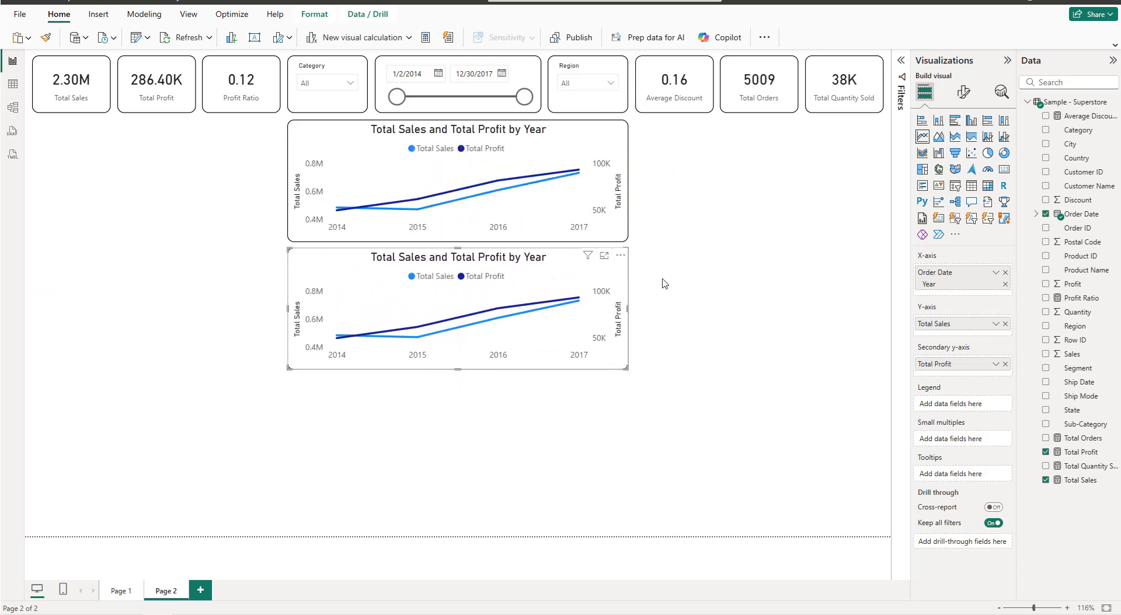
Clear the copied chart's fields and convert it to a treemap of Total Sales by Category with Sub-Category as details
{"action": "left_click", "coordinate": [1004, 272]}
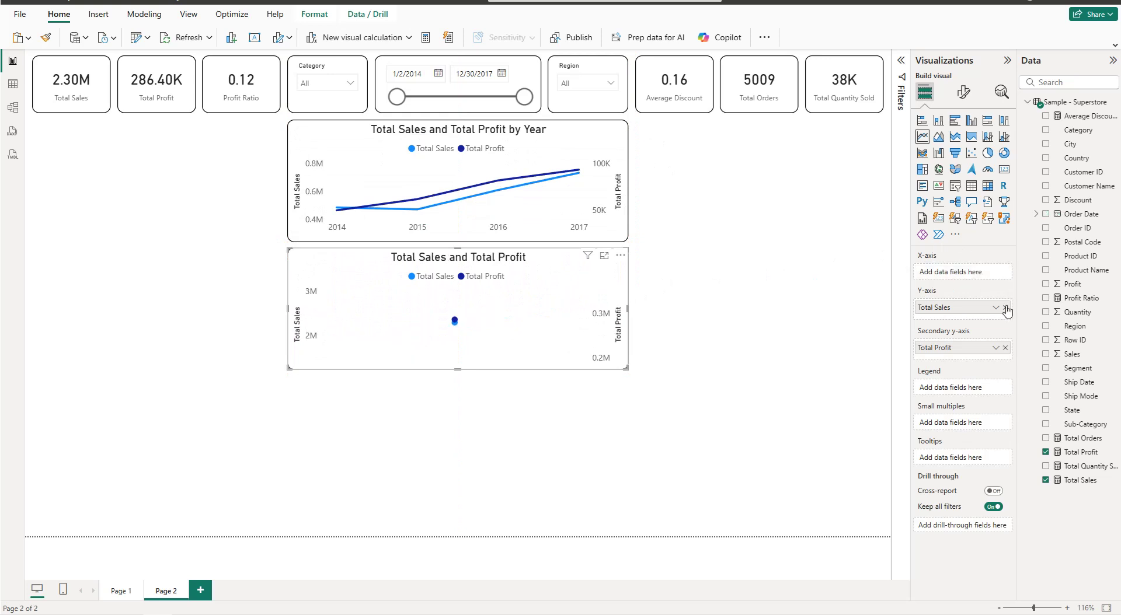
{"action": "left_click", "coordinate": [1004, 307]}
{"action": "left_click", "coordinate": [1004, 342]}
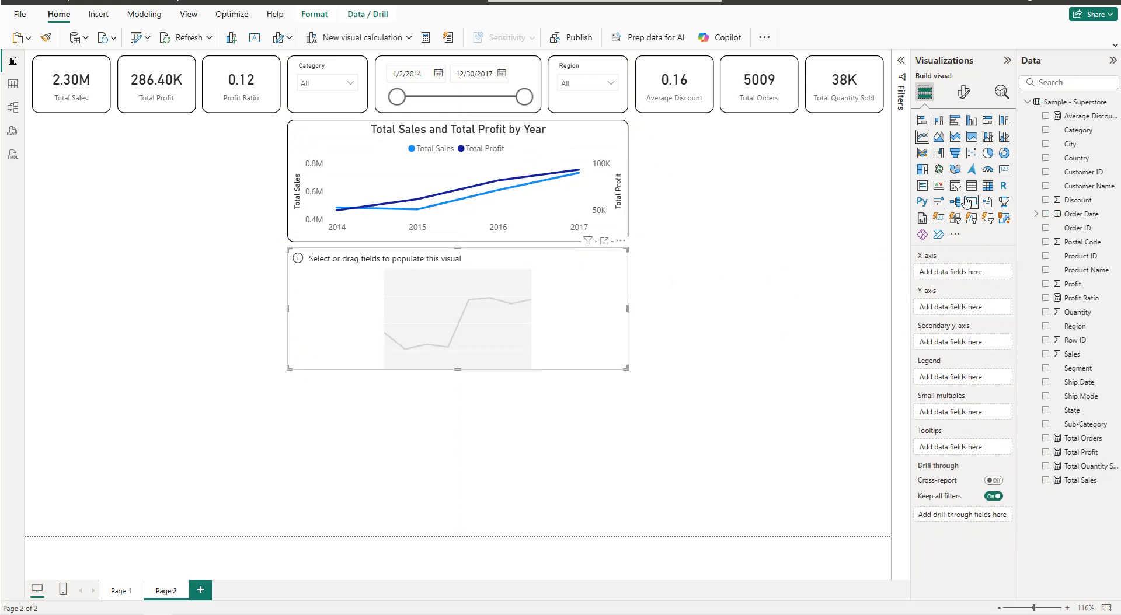
{"action": "left_click", "coordinate": [923, 170]}
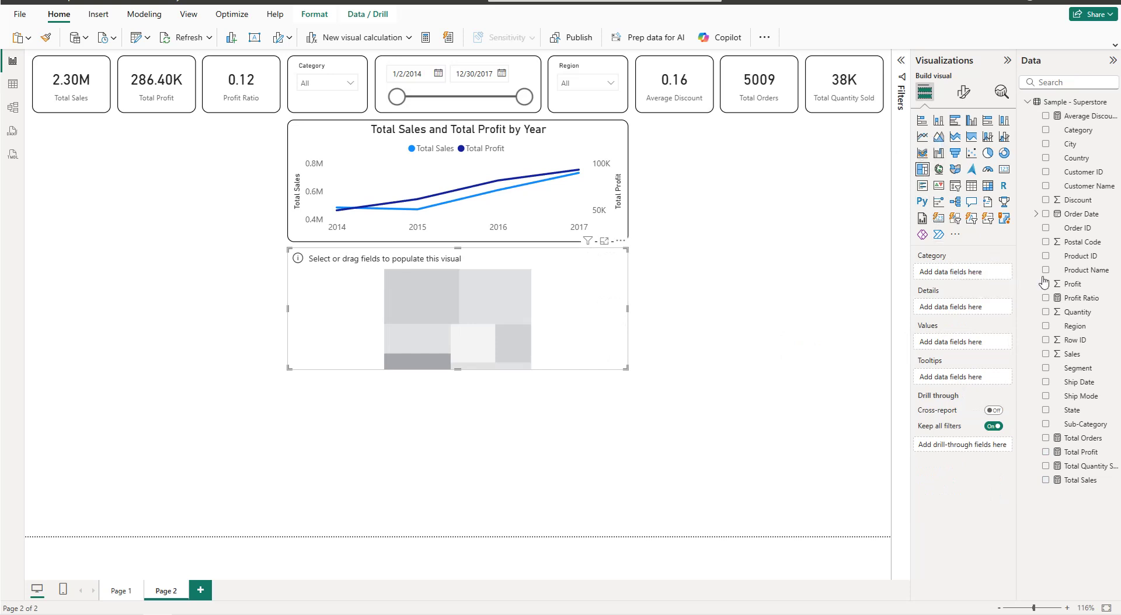
{"action": "left_click", "coordinate": [1048, 134]}
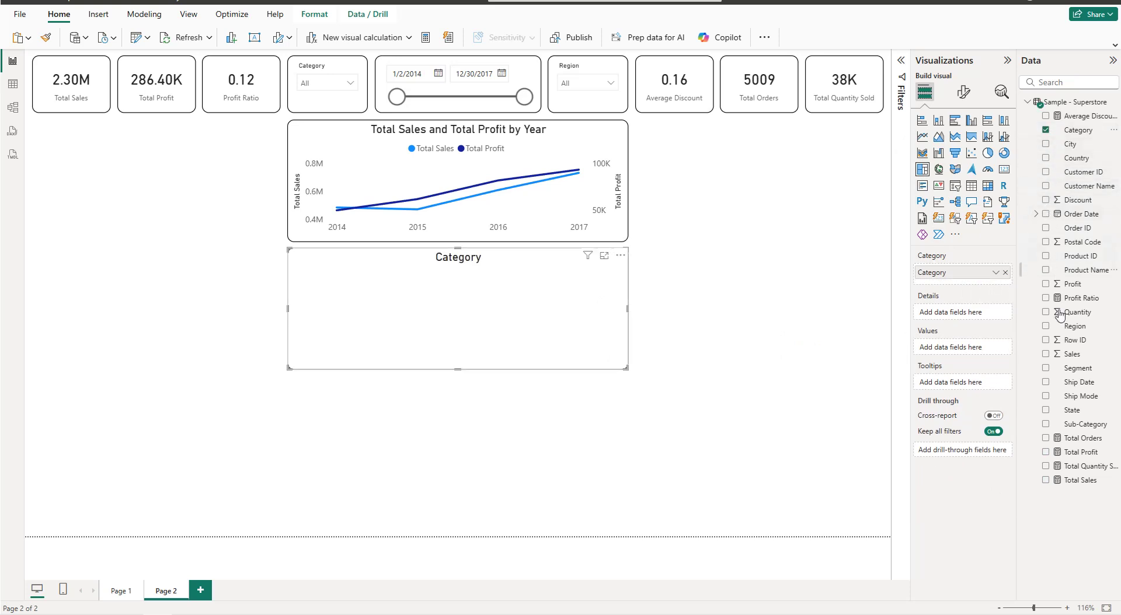
{"action": "left_click", "coordinate": [1045, 424]}
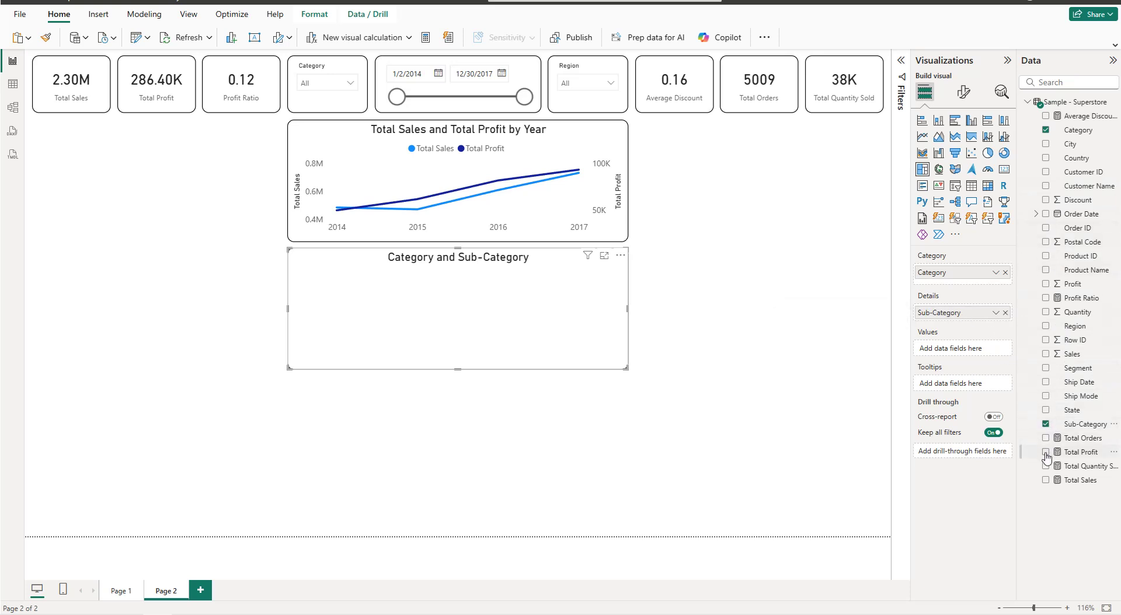
{"action": "left_click", "coordinate": [1045, 480]}
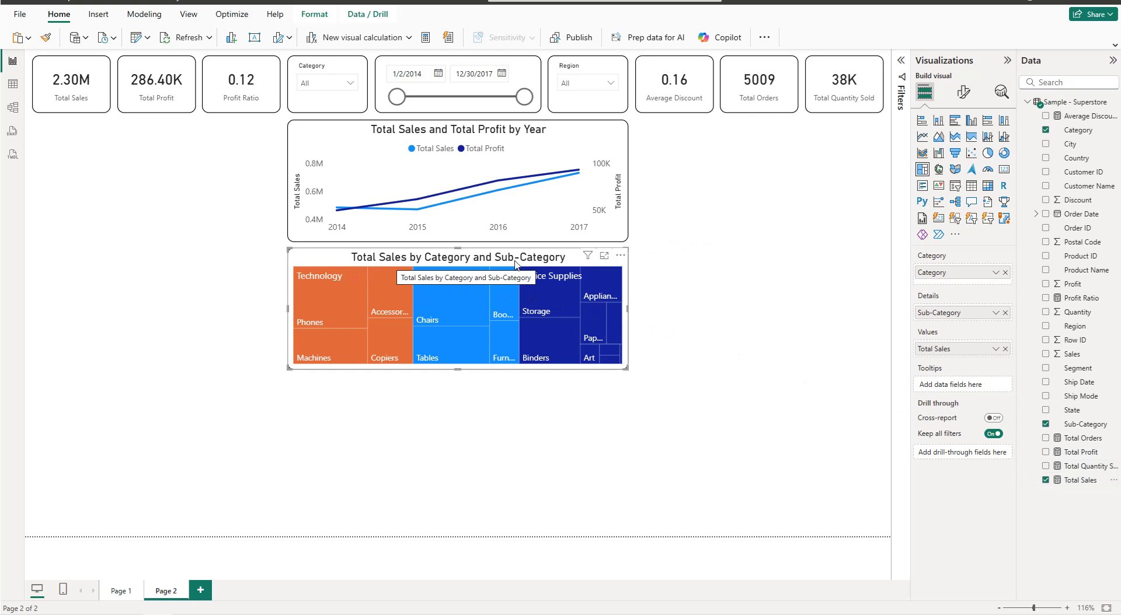
{"action": "left_click", "coordinate": [705, 225]}
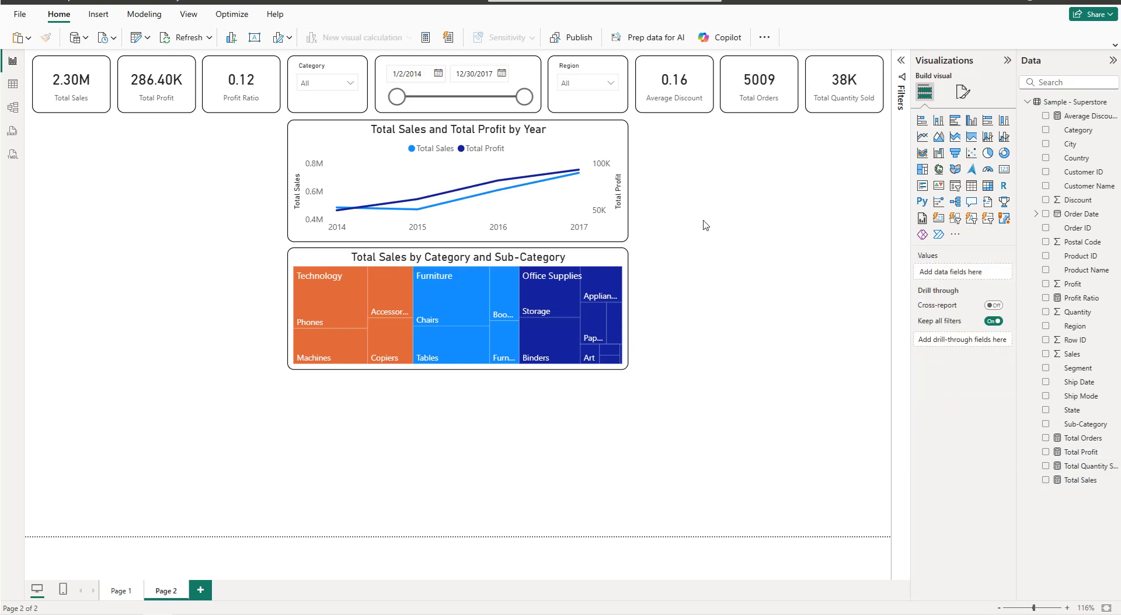
Duplicate the line chart again, place the copy below the treemap and extend its lower edge towards the page end
{"action": "left_click", "coordinate": [335, 237]}
{"action": "key", "text": "ctrl+c"}
{"action": "key", "text": "ctrl+v"}
{"action": "left_click_drag", "start_coordinate": [381, 229], "coordinate": [395, 473]}
{"action": "mouse_move", "coordinate": [460, 504]}
{"action": "left_mouse_down"}
{"action": "mouse_move", "coordinate": [472, 522]}
{"action": "mouse_move", "coordinate": [459, 520]}
{"action": "left_mouse_up"}
Heighten the treemap and the upper line chart and shift the treemap down so the three stacked visuals are evenly spaced
{"action": "left_click", "coordinate": [465, 367]}
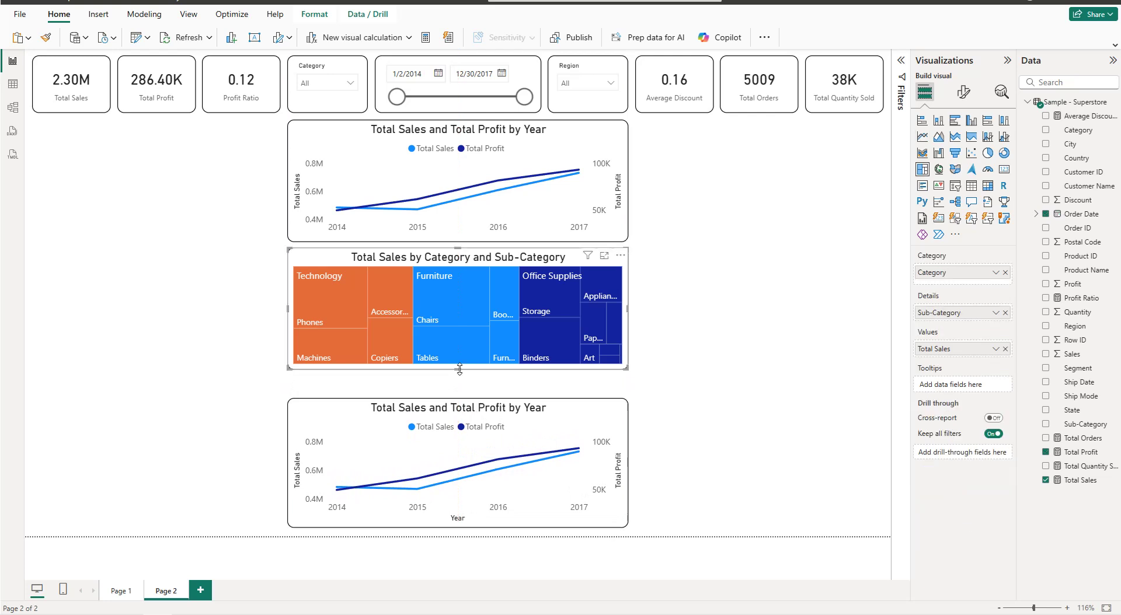
{"action": "left_click_drag", "start_coordinate": [460, 369], "coordinate": [462, 386]}
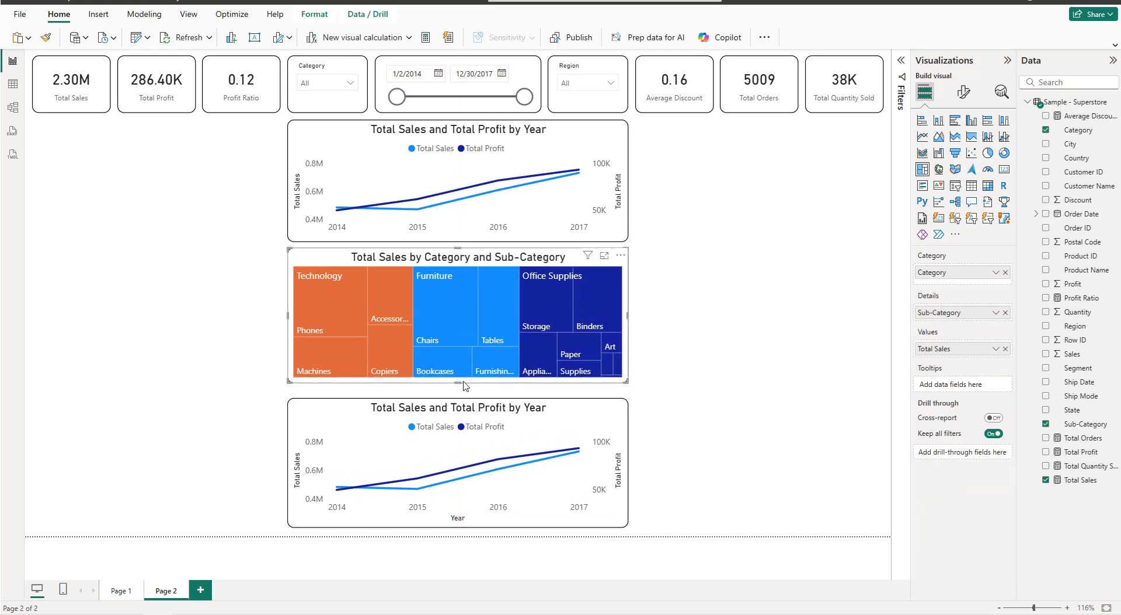
{"action": "left_click_drag", "start_coordinate": [489, 334], "coordinate": [489, 342]}
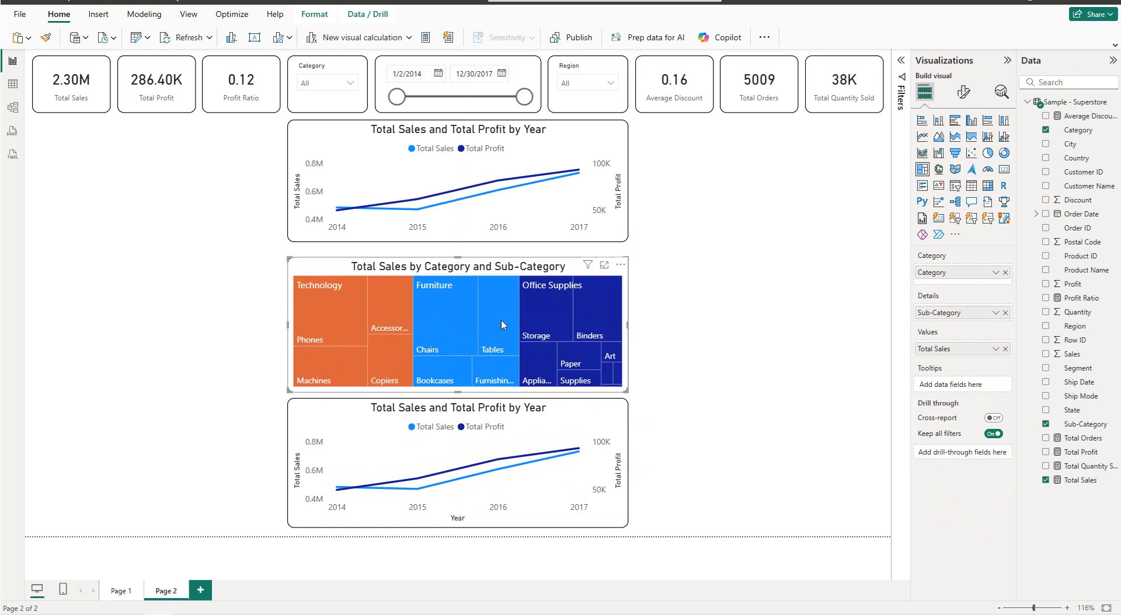
{"action": "left_click", "coordinate": [485, 247]}
{"action": "left_click_drag", "start_coordinate": [457, 242], "coordinate": [457, 250]}
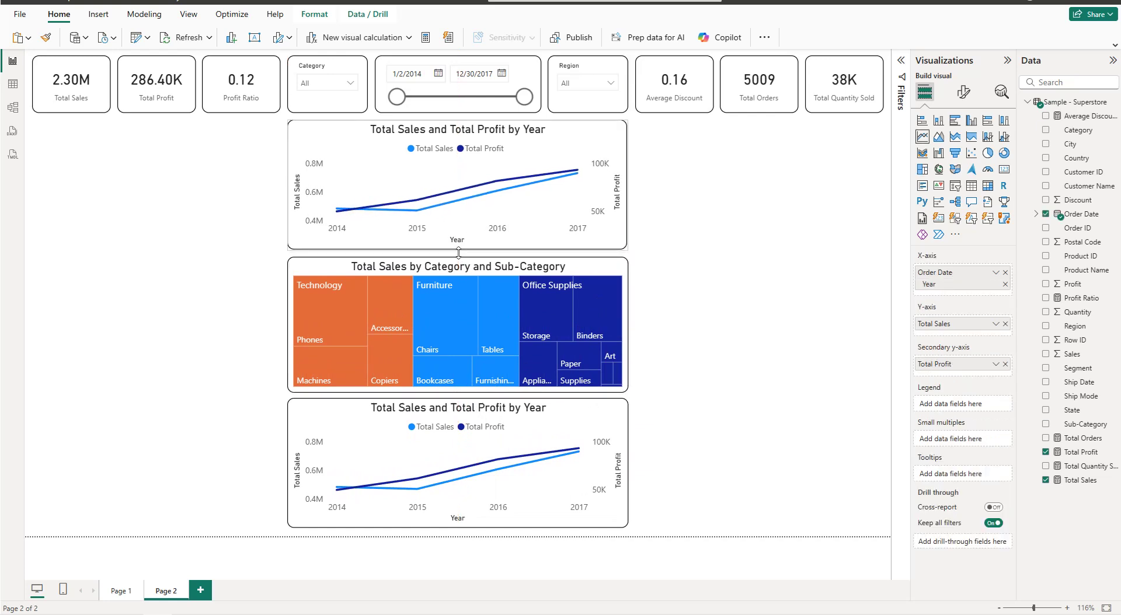
Clear the lowest line chart's fields and convert it to a waterfall chart of Total Profit by Category
{"action": "left_click", "coordinate": [584, 467]}
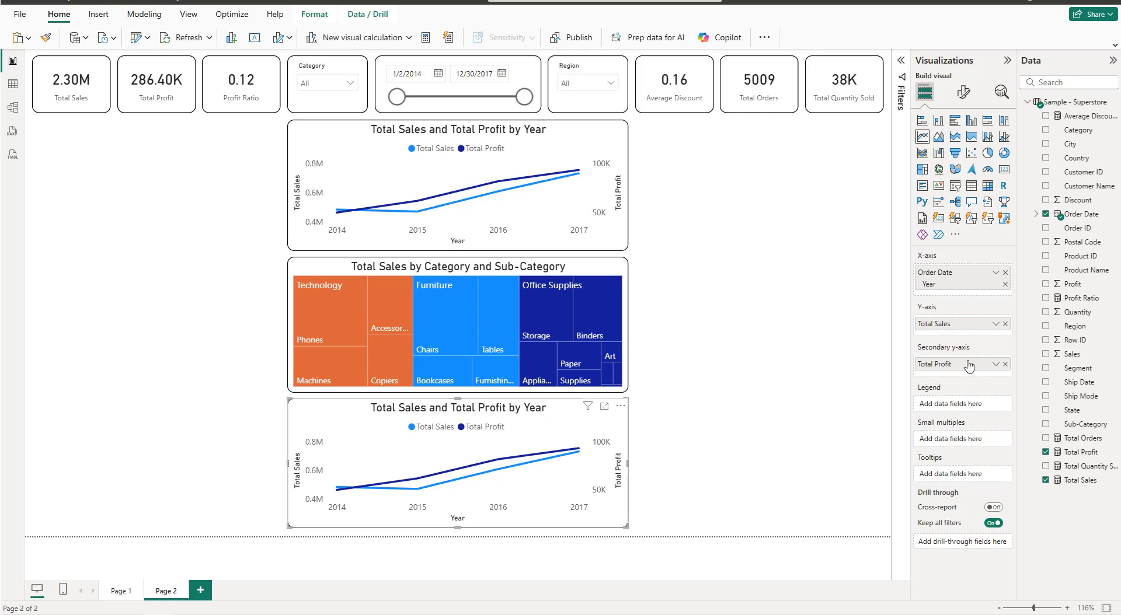
{"action": "left_click", "coordinate": [1005, 273]}
{"action": "left_click", "coordinate": [1005, 308]}
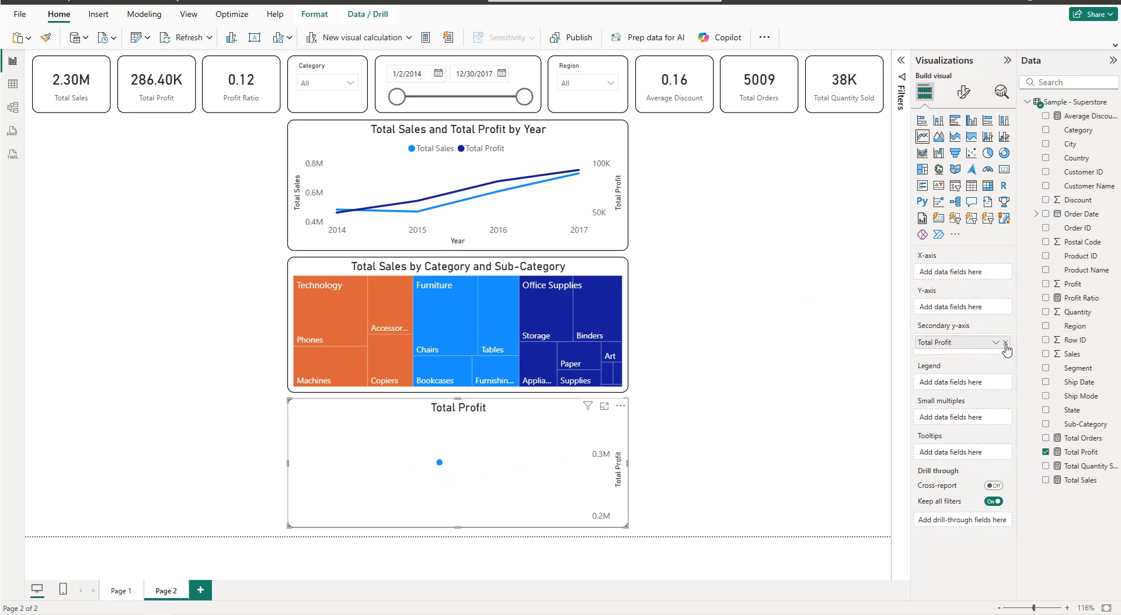
{"action": "left_click", "coordinate": [1005, 342]}
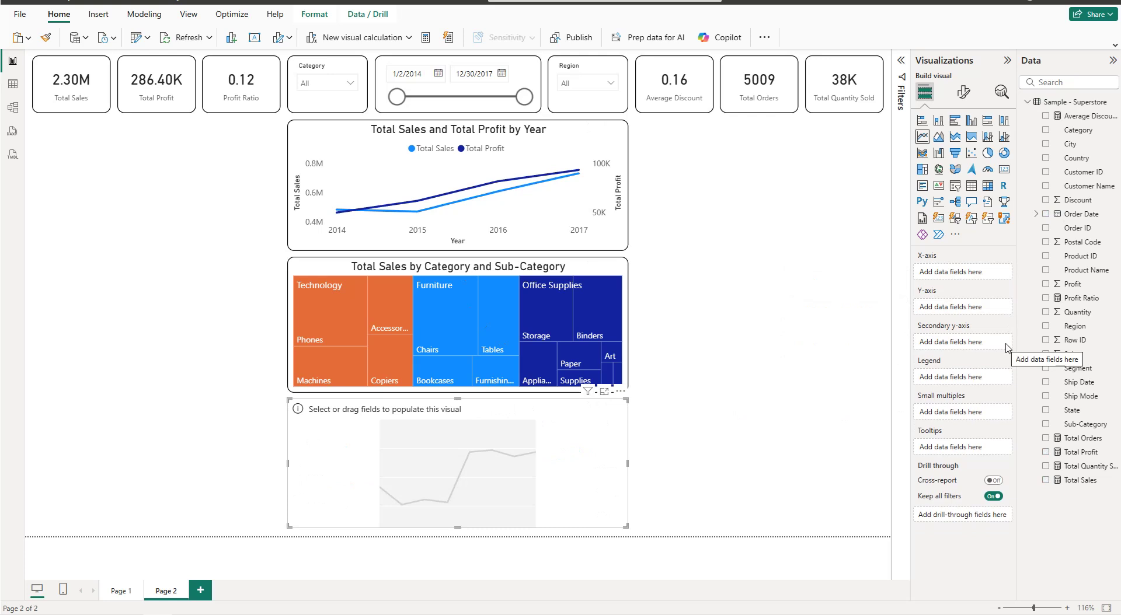
{"action": "left_click", "coordinate": [938, 154]}
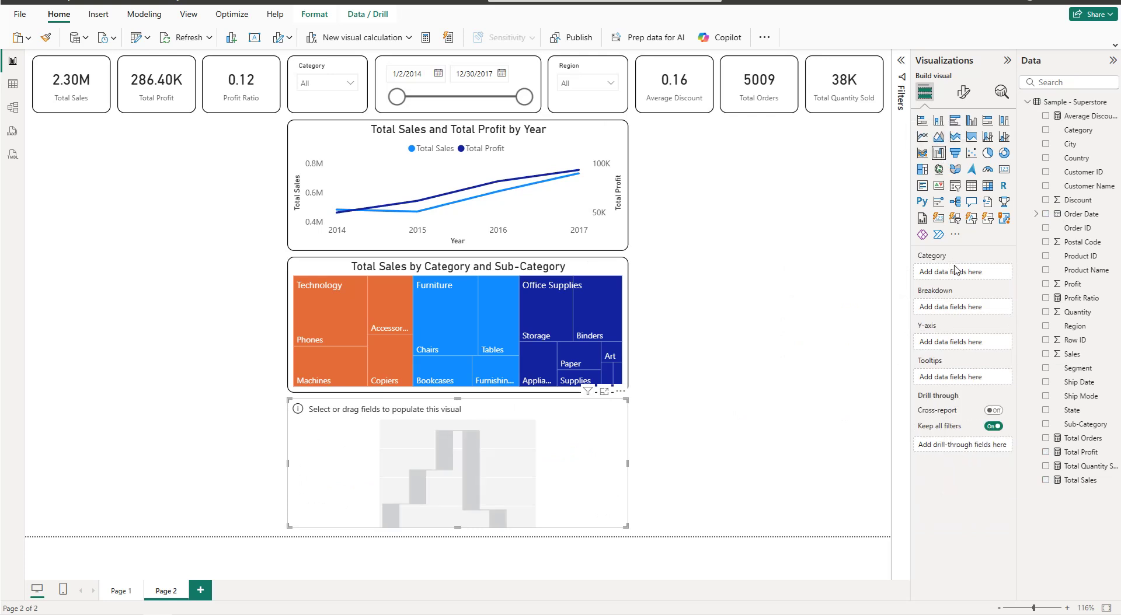
{"action": "left_click", "coordinate": [1045, 130]}
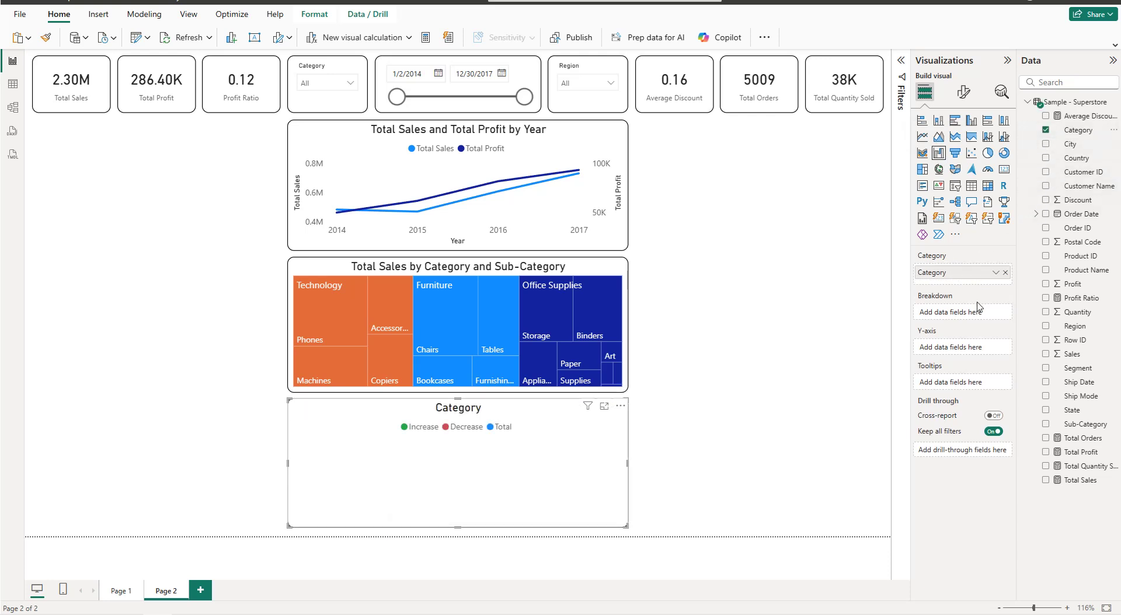
{"action": "left_click", "coordinate": [1046, 453]}
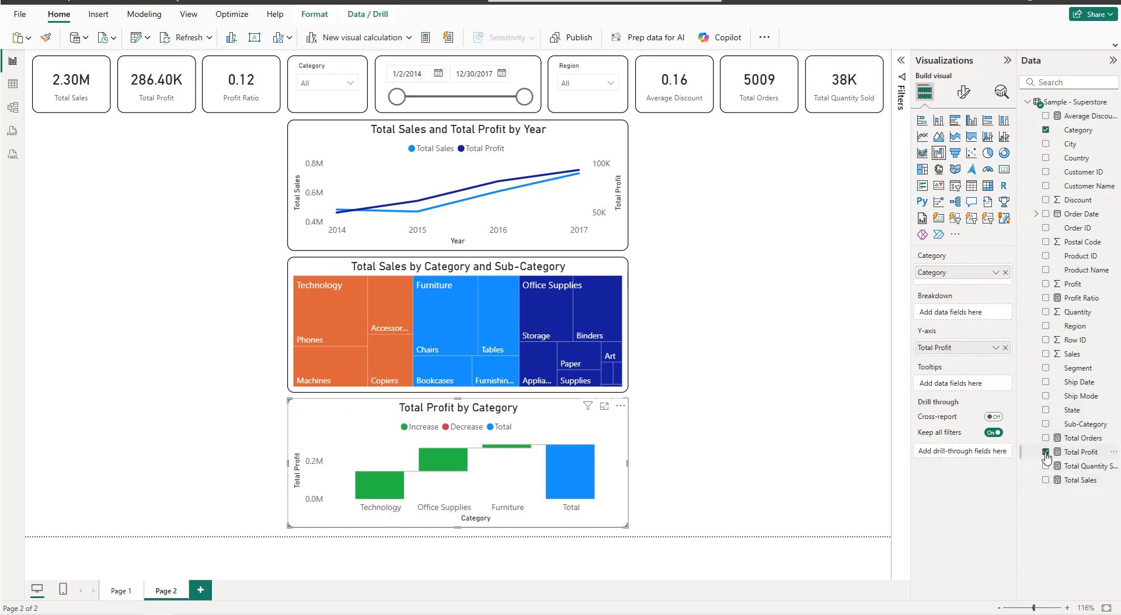
Turn off the waterfall chart's legend
{"action": "left_click", "coordinate": [970, 93]}
{"action": "left_click", "coordinate": [959, 229]}
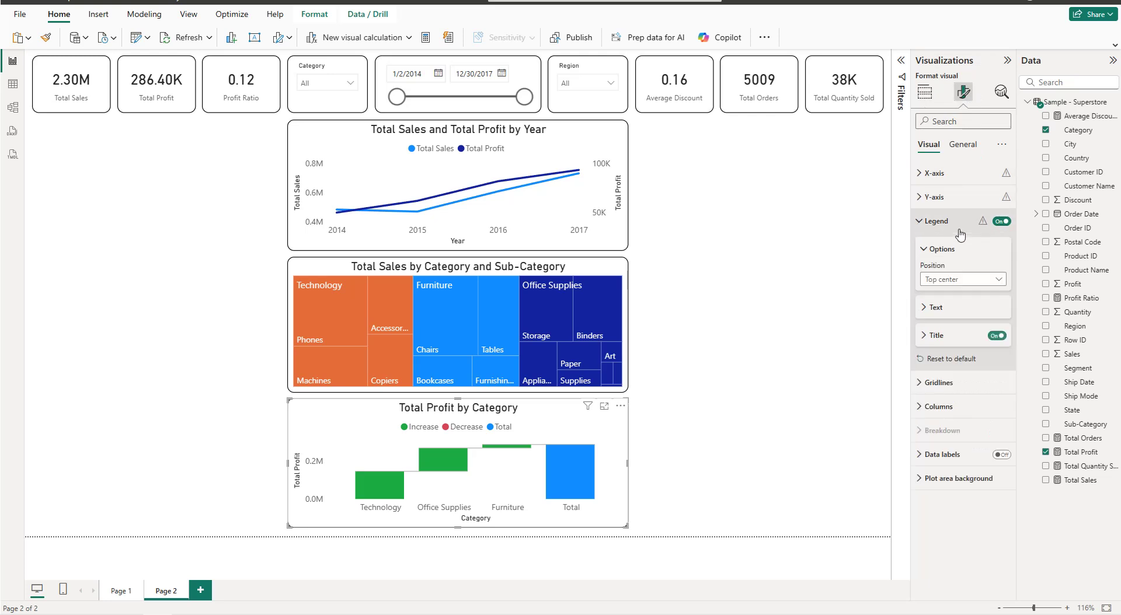
{"action": "left_click", "coordinate": [1001, 222]}
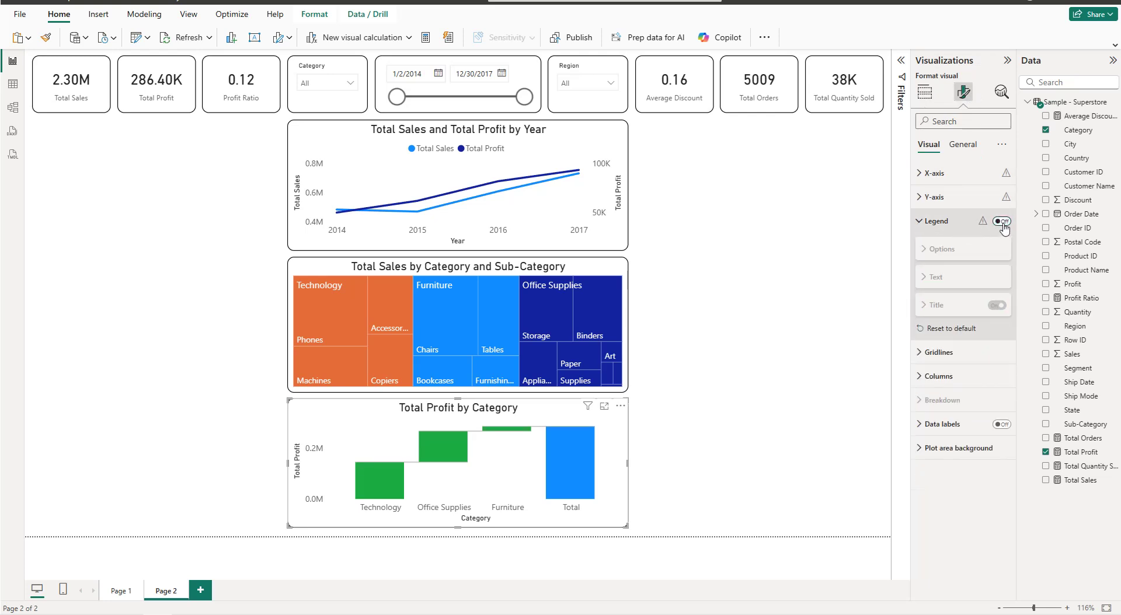
{"action": "left_click", "coordinate": [746, 280]}
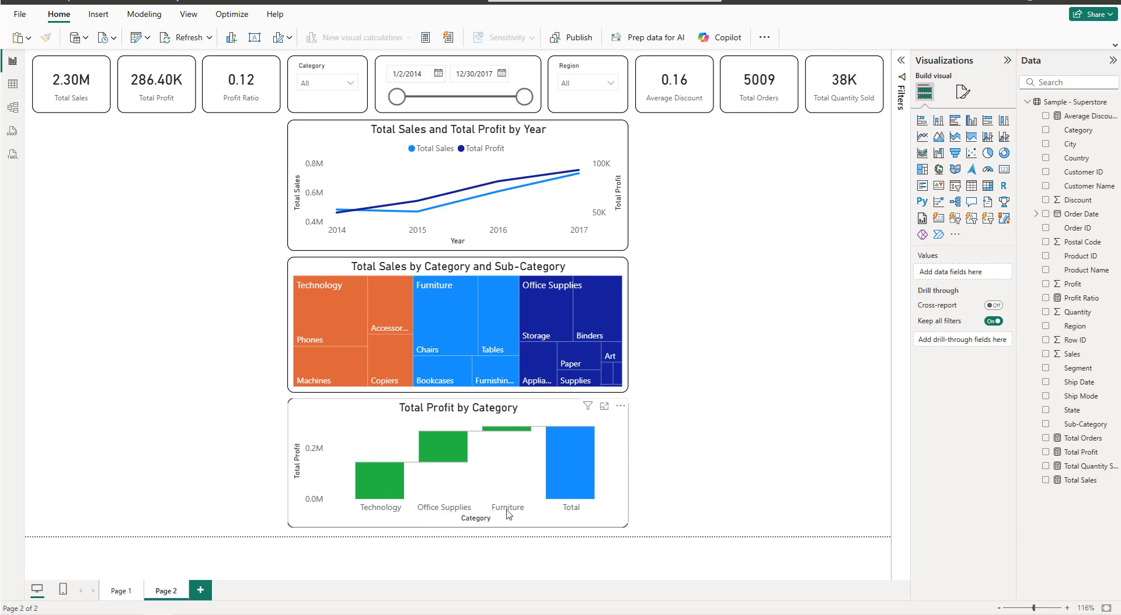
Place a copy of the line chart to the left of the treemap, narrowed to fit the space beside it
{"action": "left_click", "coordinate": [554, 222]}
{"action": "left_click_drag", "start_coordinate": [555, 221], "coordinate": [285, 330]}
{"action": "left_click_drag", "start_coordinate": [368, 323], "coordinate": [279, 327]}
{"action": "left_click_drag", "start_coordinate": [154, 387], "coordinate": [157, 397]}
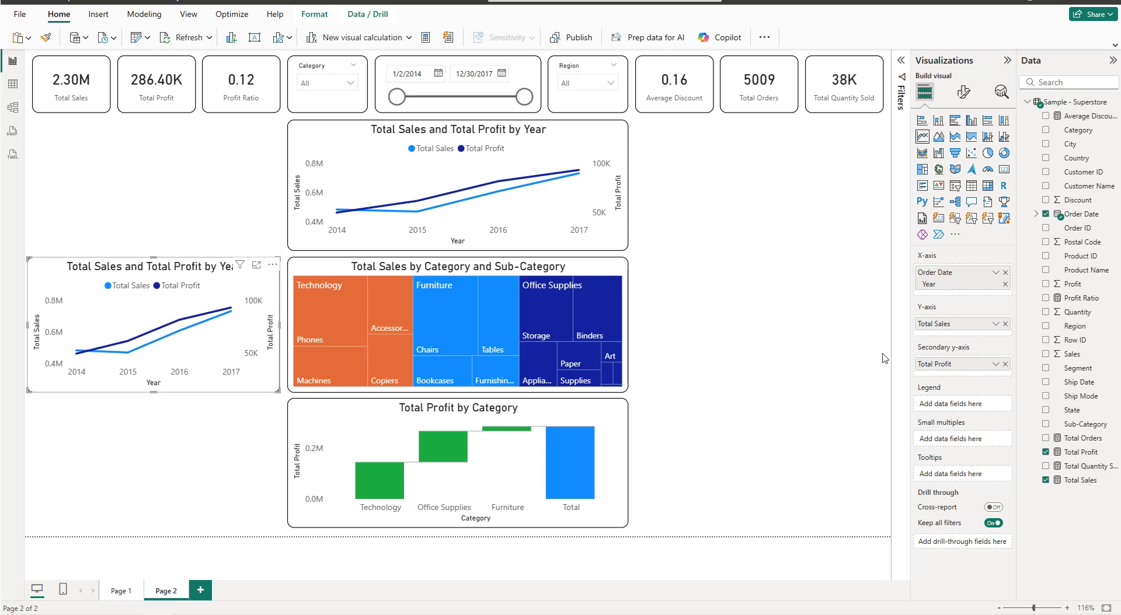
Clear the left line chart copy's fields and convert it to a clustered bar chart of Total Sales by Category
{"action": "left_click", "coordinate": [1005, 272]}
{"action": "left_click", "coordinate": [1004, 307]}
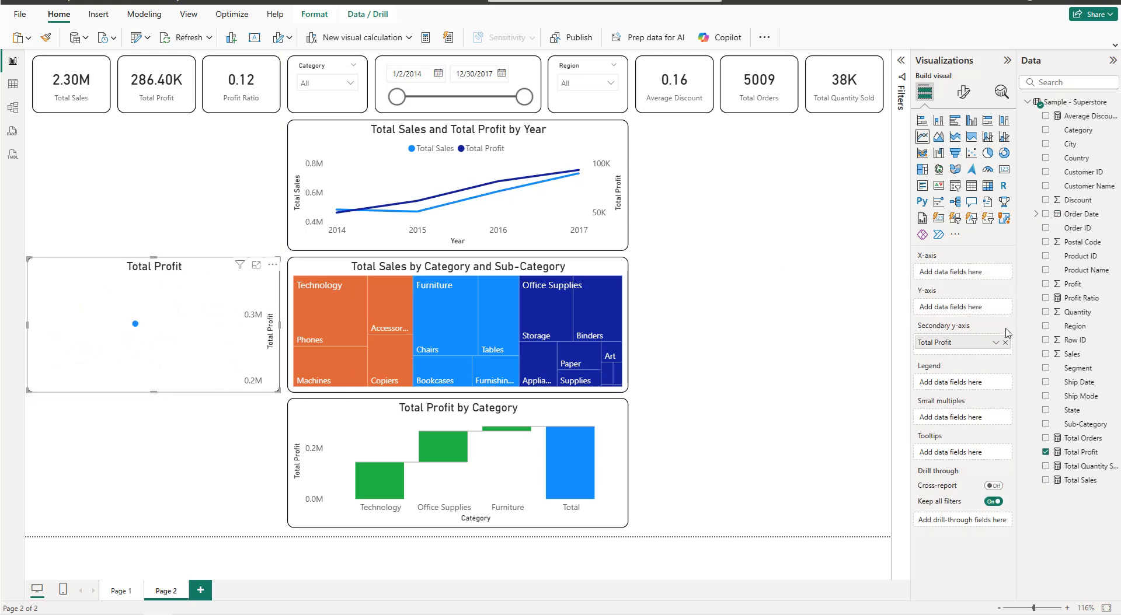
{"action": "left_click", "coordinate": [1004, 342]}
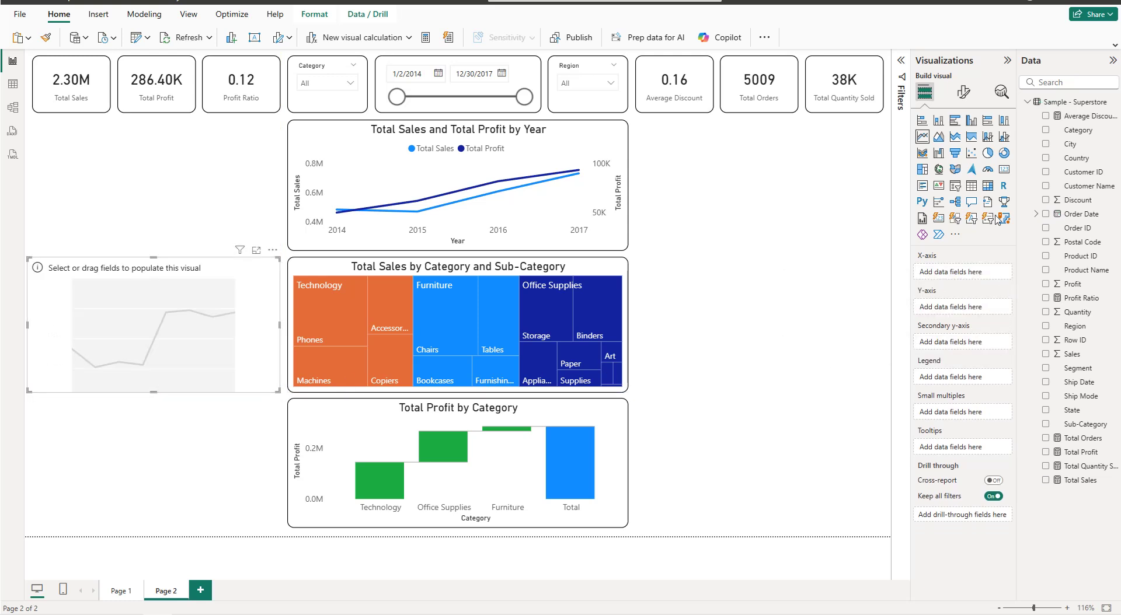
{"action": "left_click", "coordinate": [953, 121]}
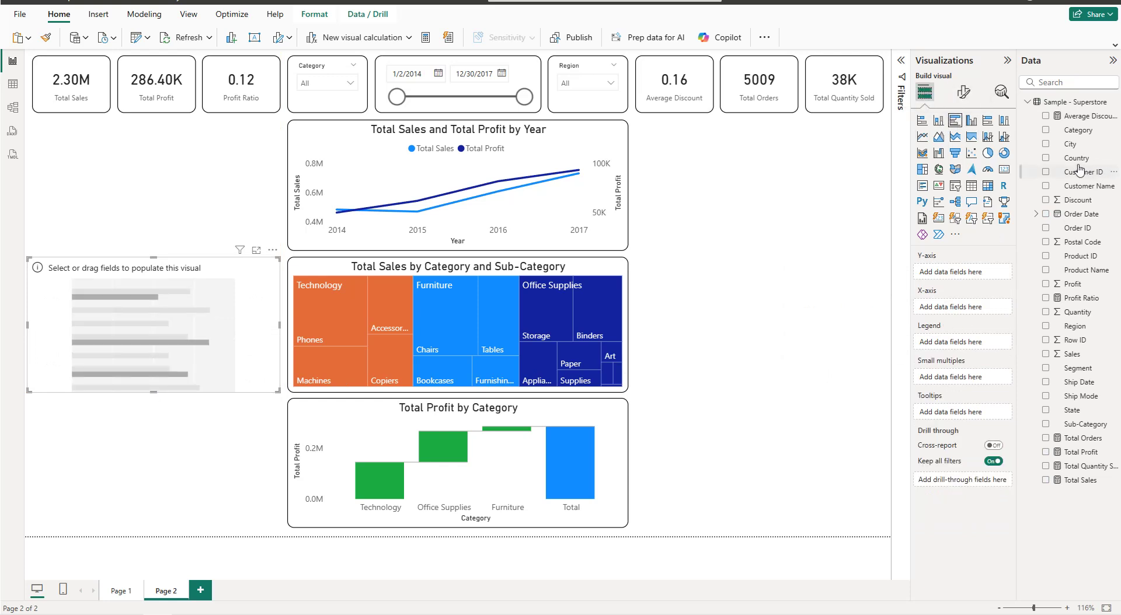
{"action": "left_click", "coordinate": [1045, 480]}
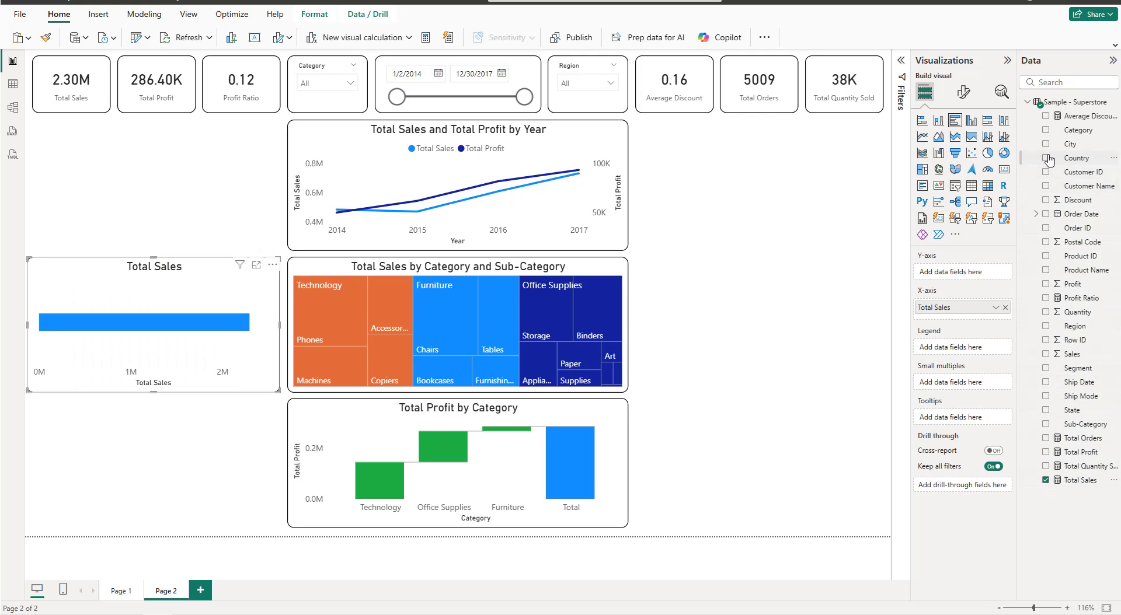
{"action": "left_click", "coordinate": [1045, 131]}
{"action": "left_click", "coordinate": [736, 230]}
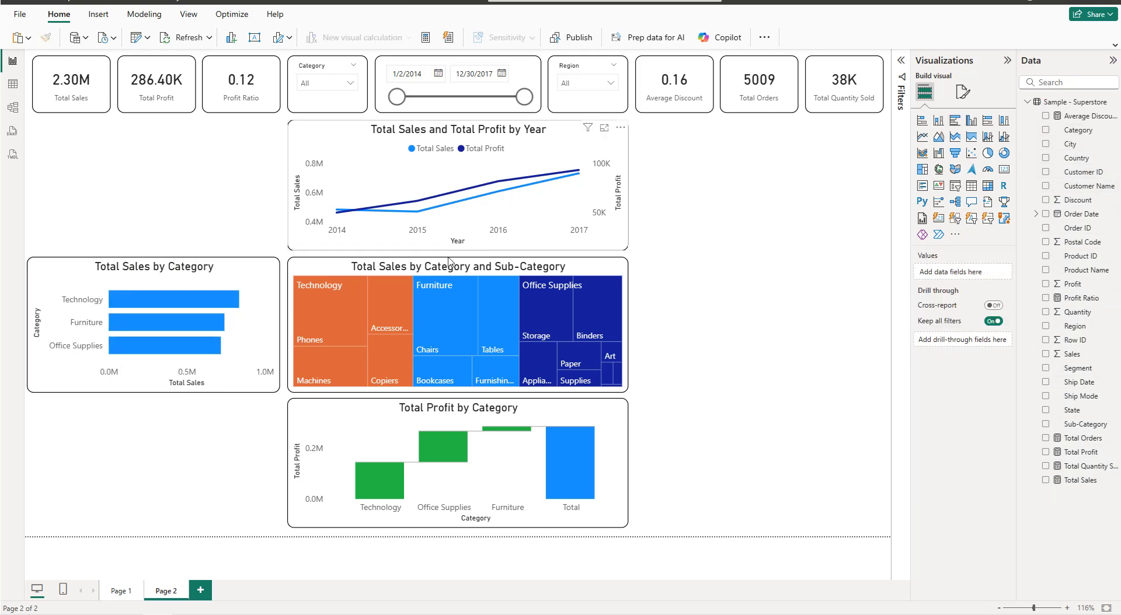
Duplicate the Total Sales by Category bar chart to the right of the treemap and narrow it to the KPI row's edge
{"action": "left_click", "coordinate": [229, 284]}
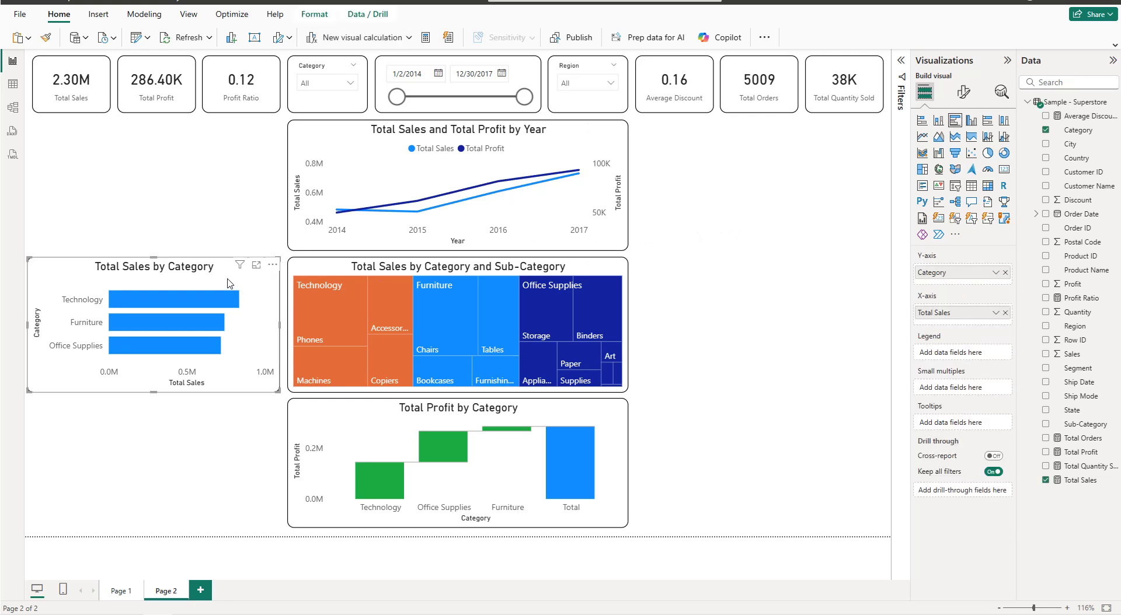
{"action": "key", "text": "ctrl+c"}
{"action": "key", "text": "ctrl+v"}
{"action": "left_click_drag", "start_coordinate": [408, 292], "coordinate": [808, 279]}
{"action": "left_click_drag", "start_coordinate": [887, 331], "coordinate": [881, 336]}
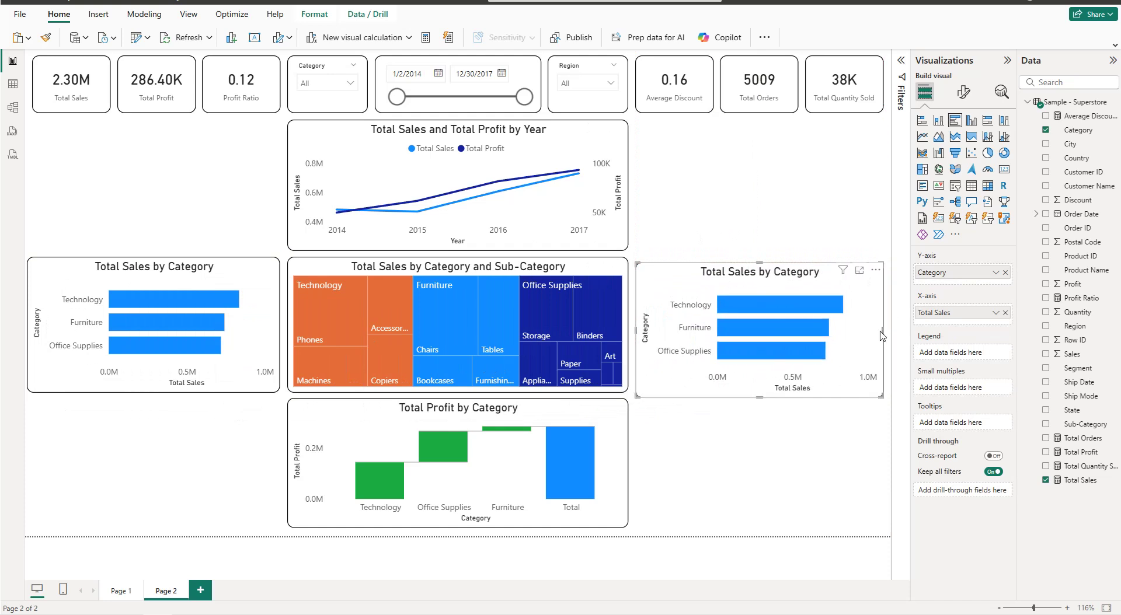
Replace the fields of the bar chart beside the treemap with Sub-Category on the Y-axis and Total Profit on the X-axis
{"action": "left_click", "coordinate": [1005, 312]}
{"action": "left_click", "coordinate": [1005, 273]}
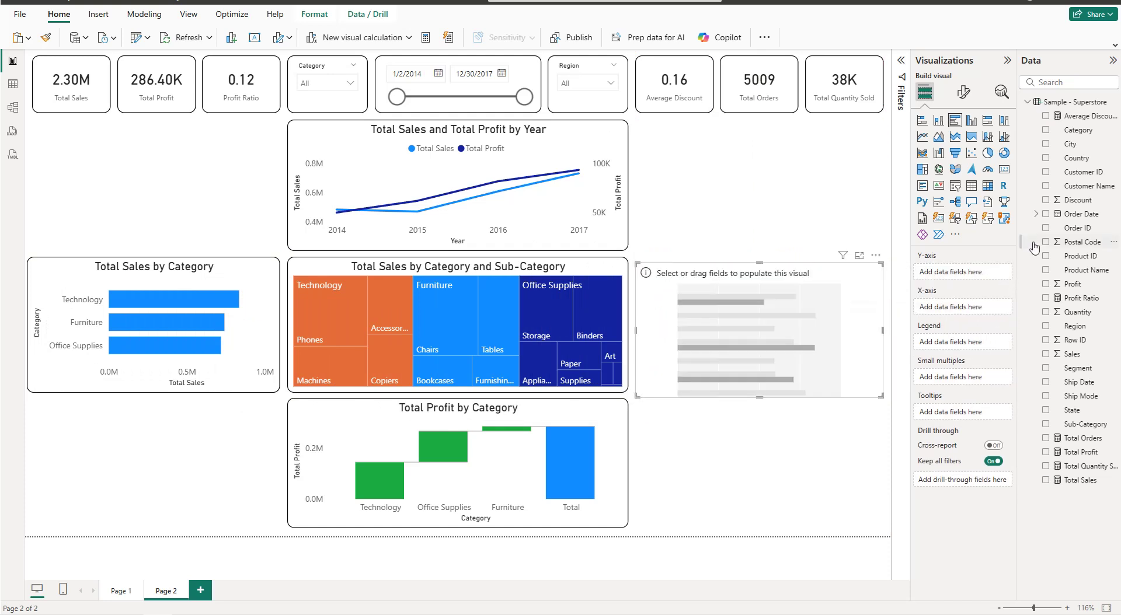
{"action": "left_click", "coordinate": [1045, 424]}
{"action": "left_click", "coordinate": [1046, 452]}
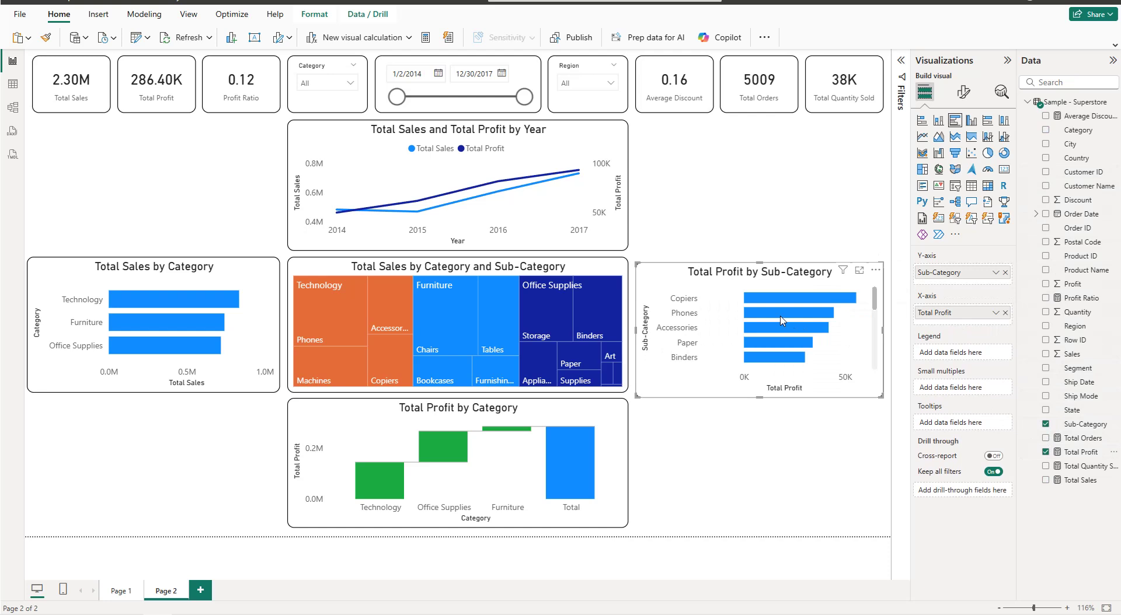
Examine the most and least profitable sub-categories in the Total Profit by Sub-Category bar chart
{"action": "scroll", "coordinate": [782, 320], "scroll_direction": "down", "scroll_amount": 5}
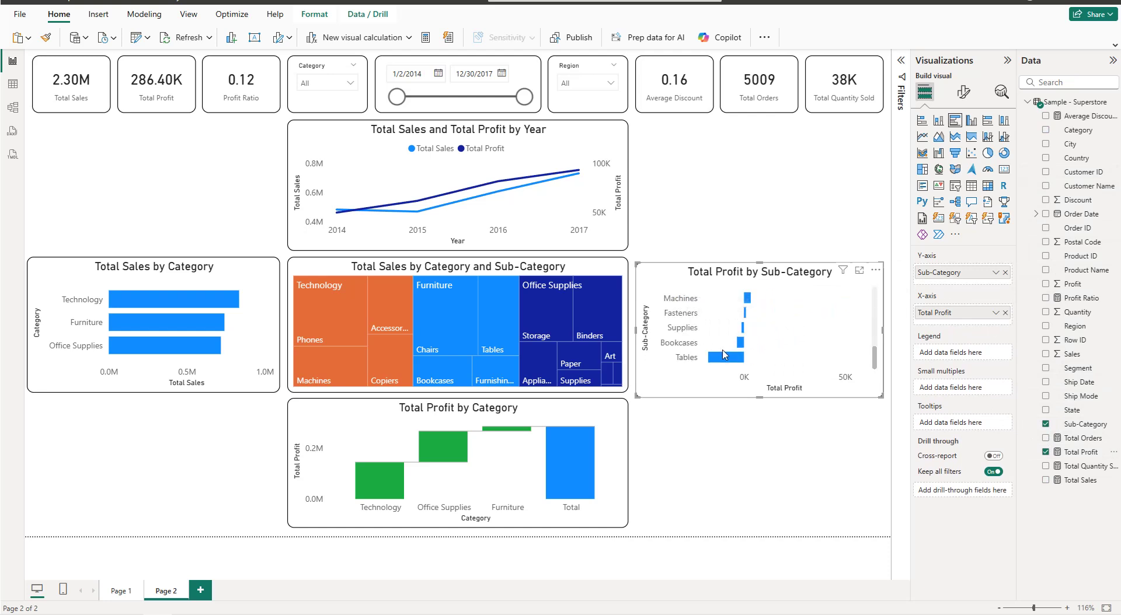
{"action": "scroll", "coordinate": [727, 349], "scroll_direction": "up", "scroll_amount": 5}
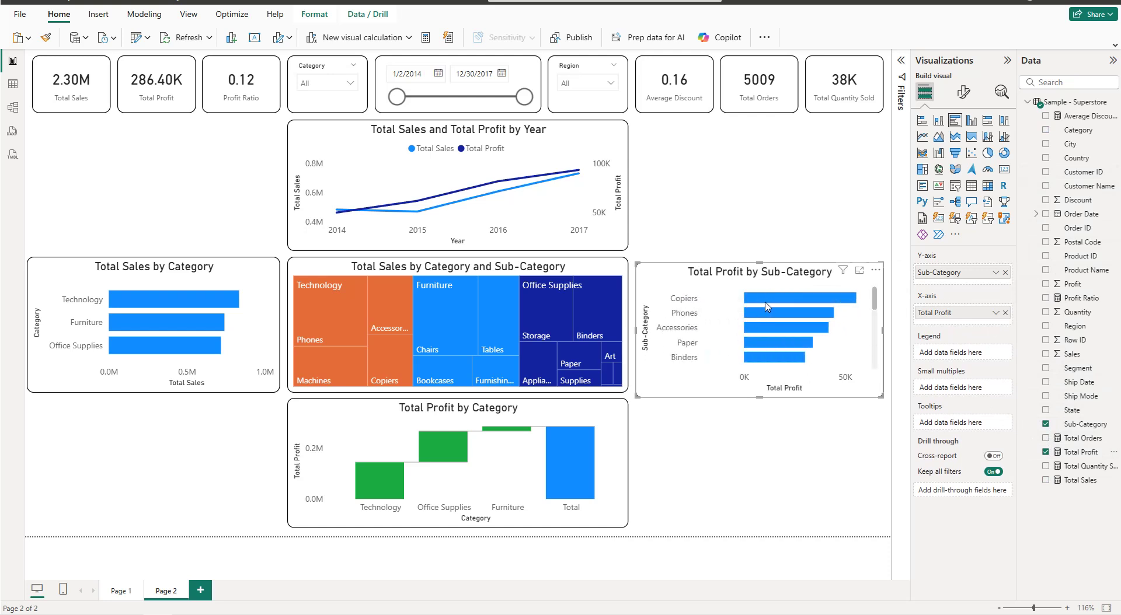
{"action": "mouse_move", "coordinate": [768, 305]}
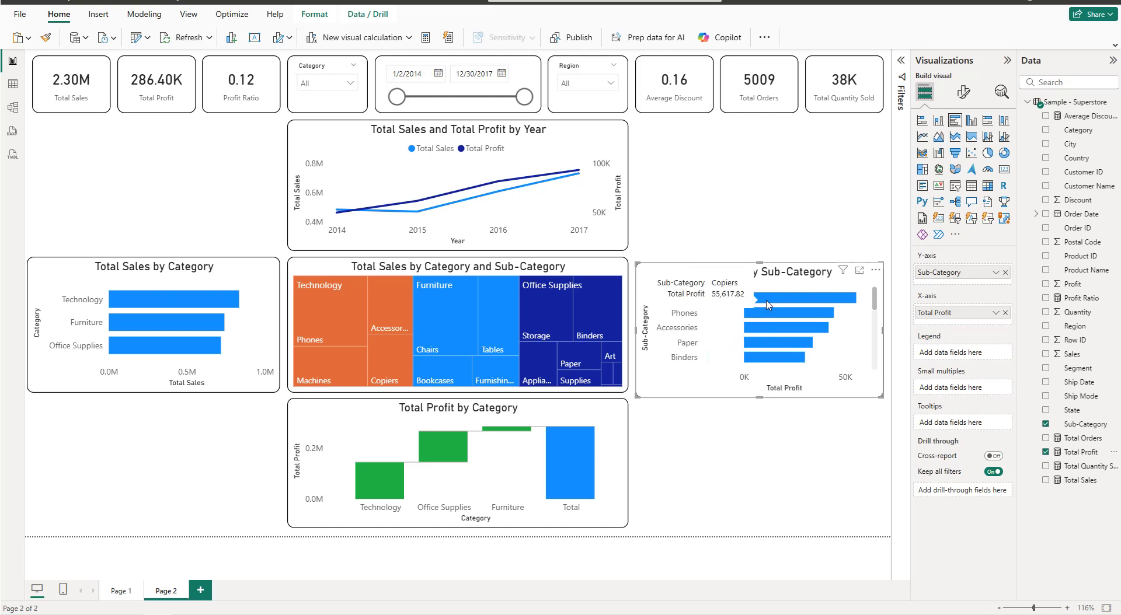
{"action": "scroll", "coordinate": [759, 327], "scroll_direction": "down", "scroll_amount": 5}
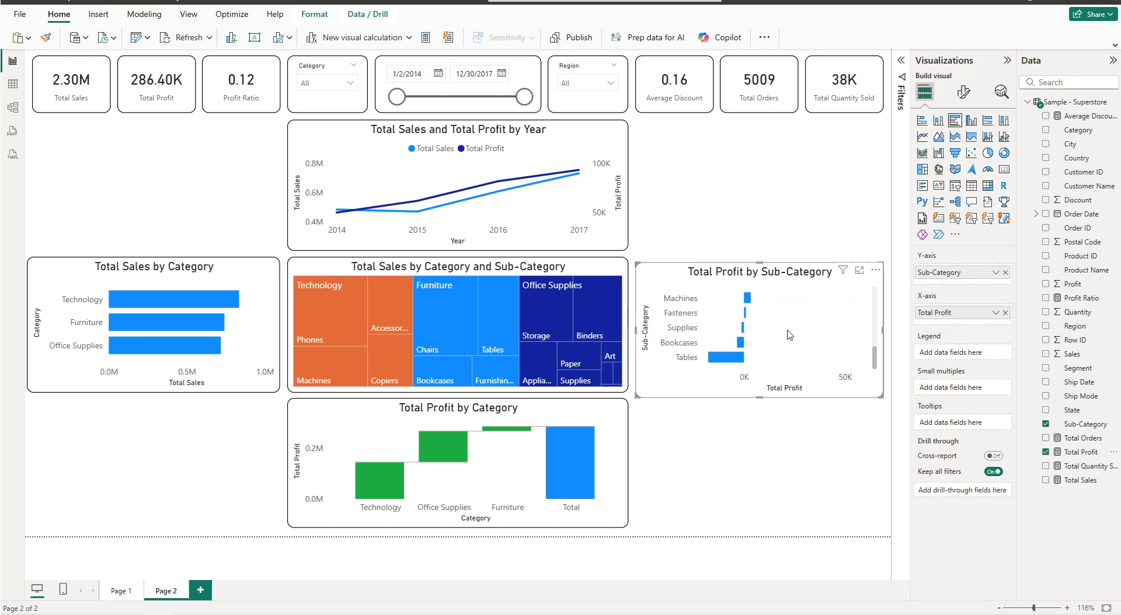
{"action": "scroll", "coordinate": [787, 335], "scroll_direction": "up", "scroll_amount": 5}
{"action": "scroll", "coordinate": [790, 335], "scroll_direction": "down", "scroll_amount": 5}
{"action": "scroll", "coordinate": [762, 345], "scroll_direction": "up", "scroll_amount": 5}
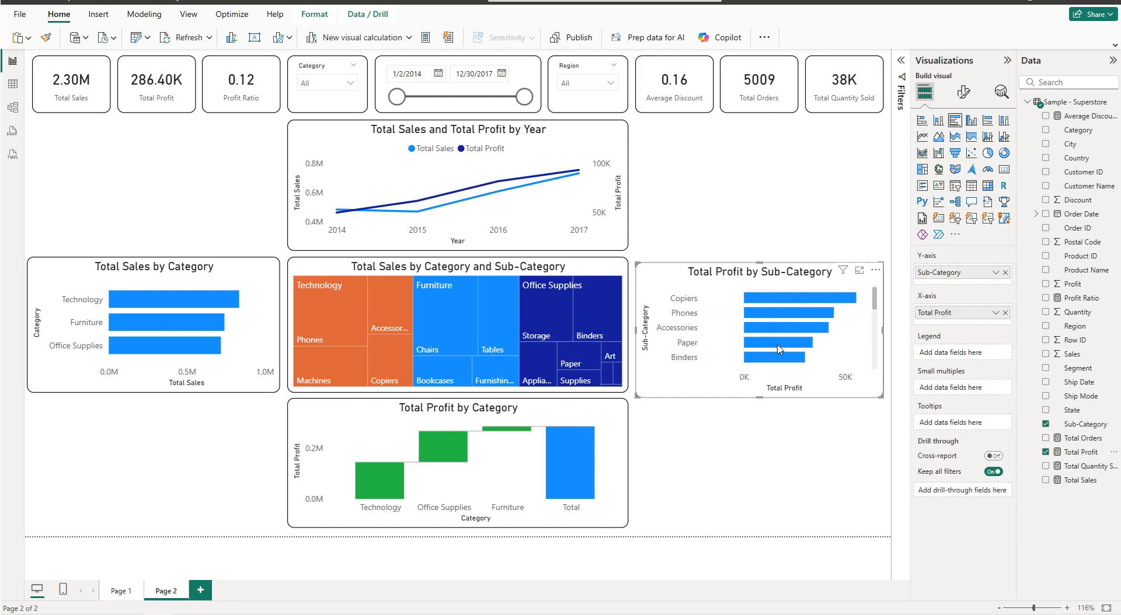
Align the upper and lower edges of the Total Profit by Sub-Category chart with the treemap
{"action": "left_click_drag", "start_coordinate": [762, 262], "coordinate": [762, 256]}
{"action": "left_click_drag", "start_coordinate": [760, 397], "coordinate": [760, 397]}
{"action": "left_click", "coordinate": [751, 433]}
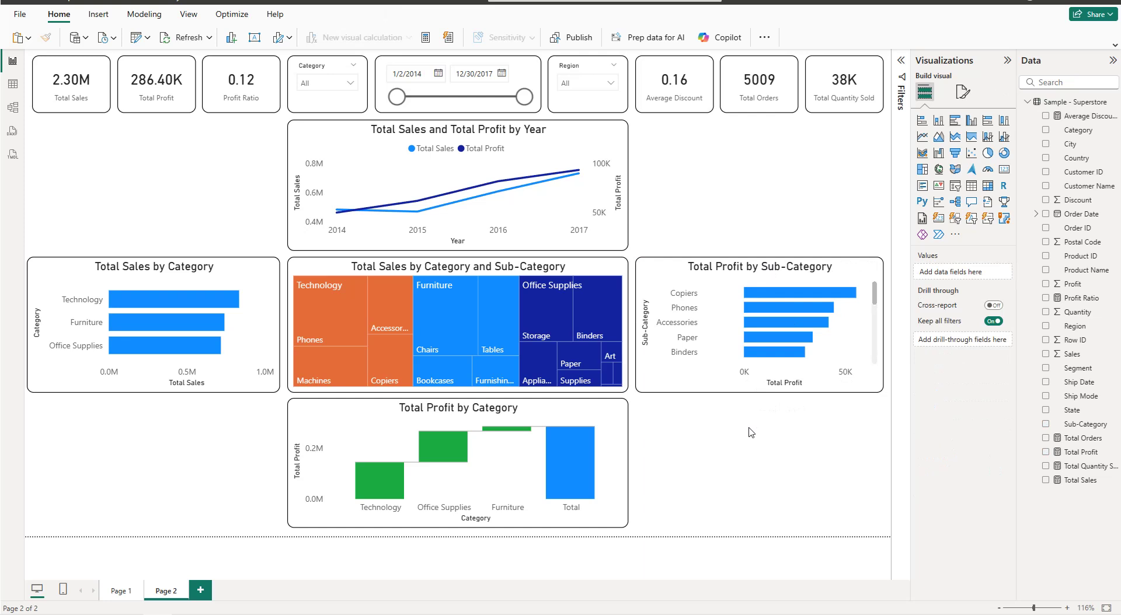
Duplicate the Total Profit by Sub-Category chart beneath the original and fit its height to the waterfall chart beside it
{"action": "left_click", "coordinate": [679, 281]}
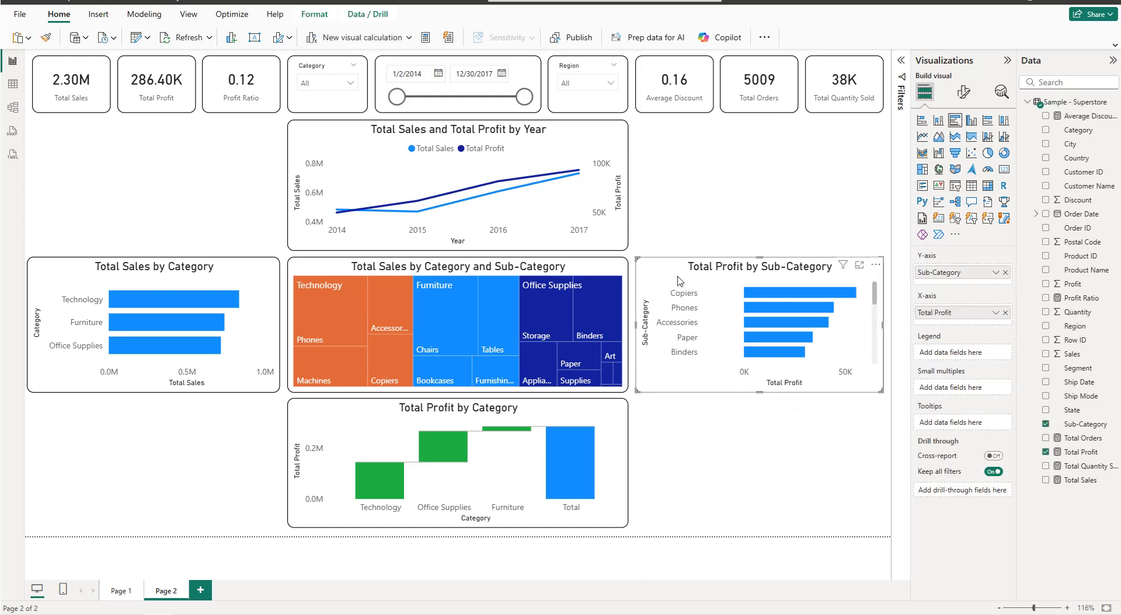
{"action": "key", "text": "ctrl+c"}
{"action": "key", "text": "ctrl+v"}
{"action": "left_click_drag", "start_coordinate": [744, 407], "coordinate": [735, 424]}
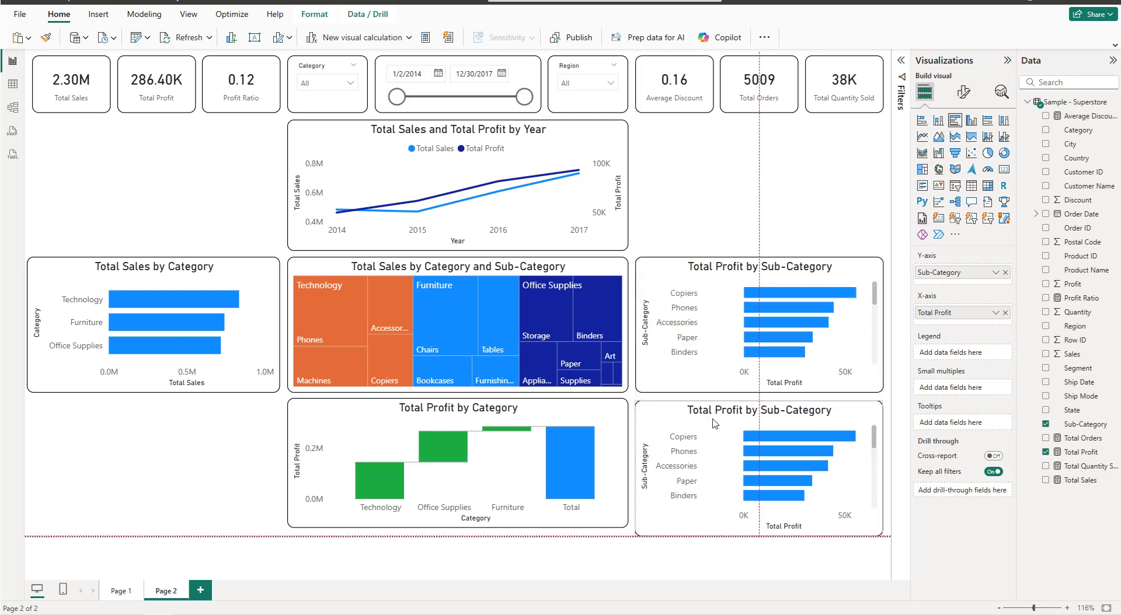
{"action": "left_click_drag", "start_coordinate": [718, 422], "coordinate": [710, 422]}
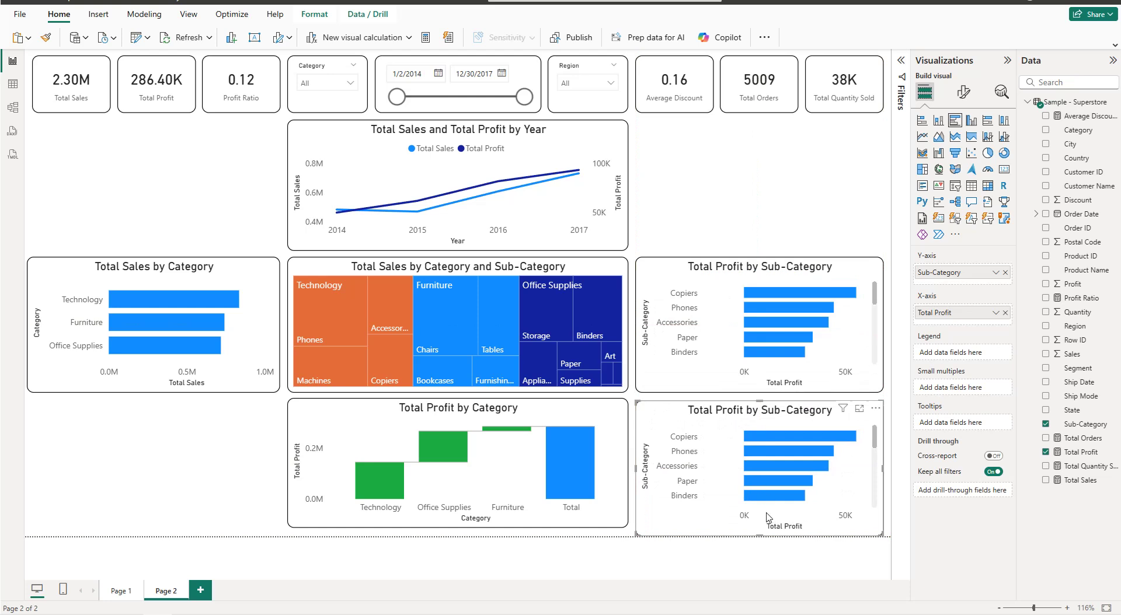
{"action": "left_click_drag", "start_coordinate": [765, 534], "coordinate": [760, 527]}
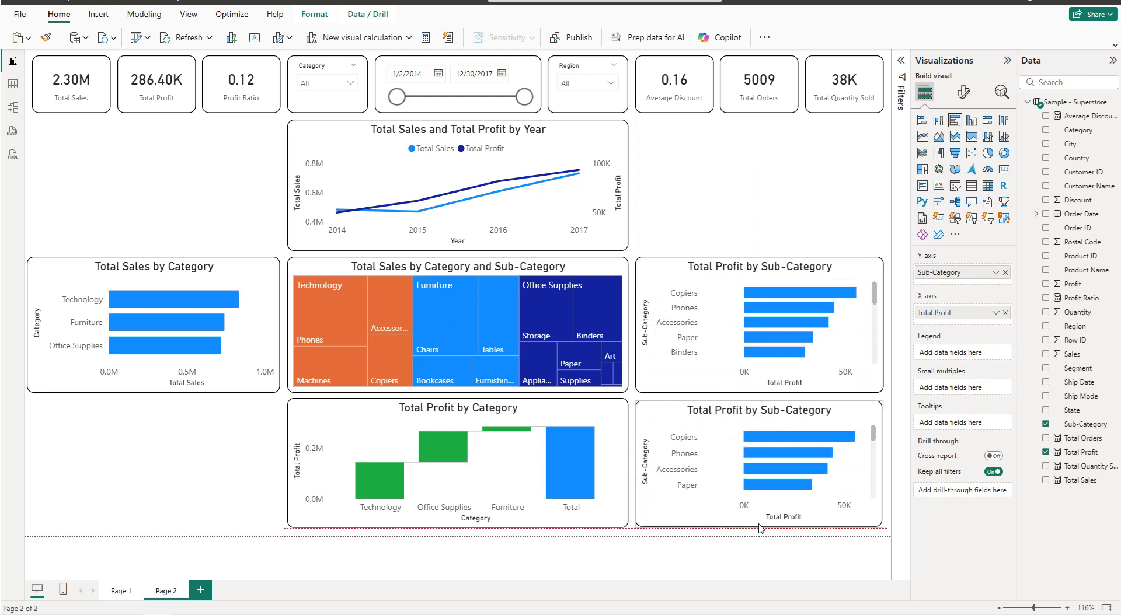
{"action": "left_click_drag", "start_coordinate": [756, 402], "coordinate": [759, 400]}
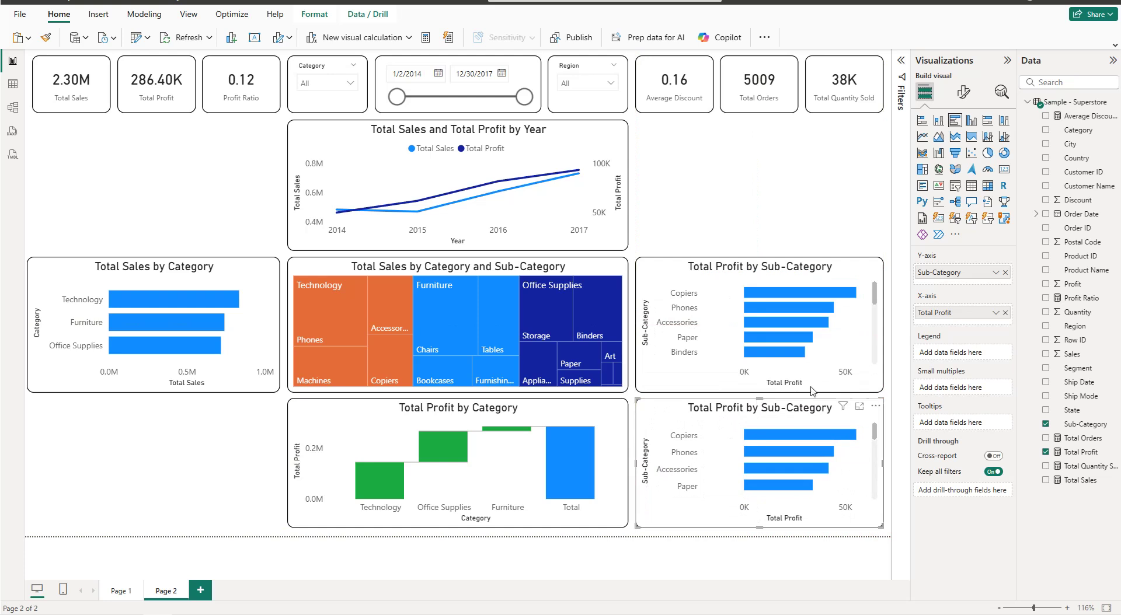
Clear the lower copy's fields and convert it to a donut chart of Total Sales by Segment
{"action": "left_click", "coordinate": [1006, 314]}
{"action": "left_click", "coordinate": [1004, 273]}
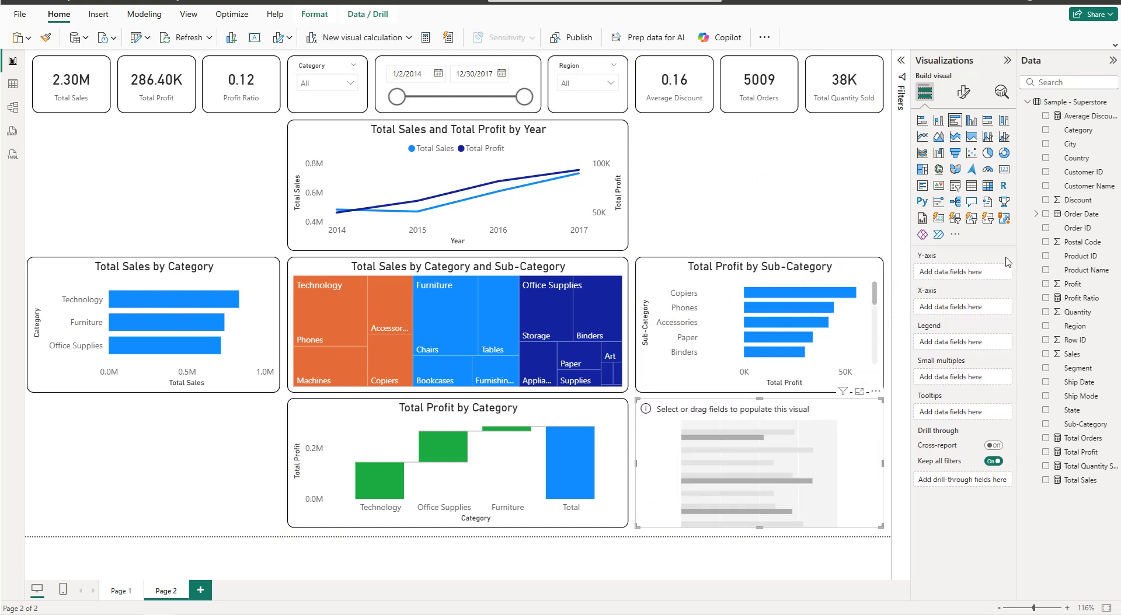
{"action": "left_click", "coordinate": [1004, 153]}
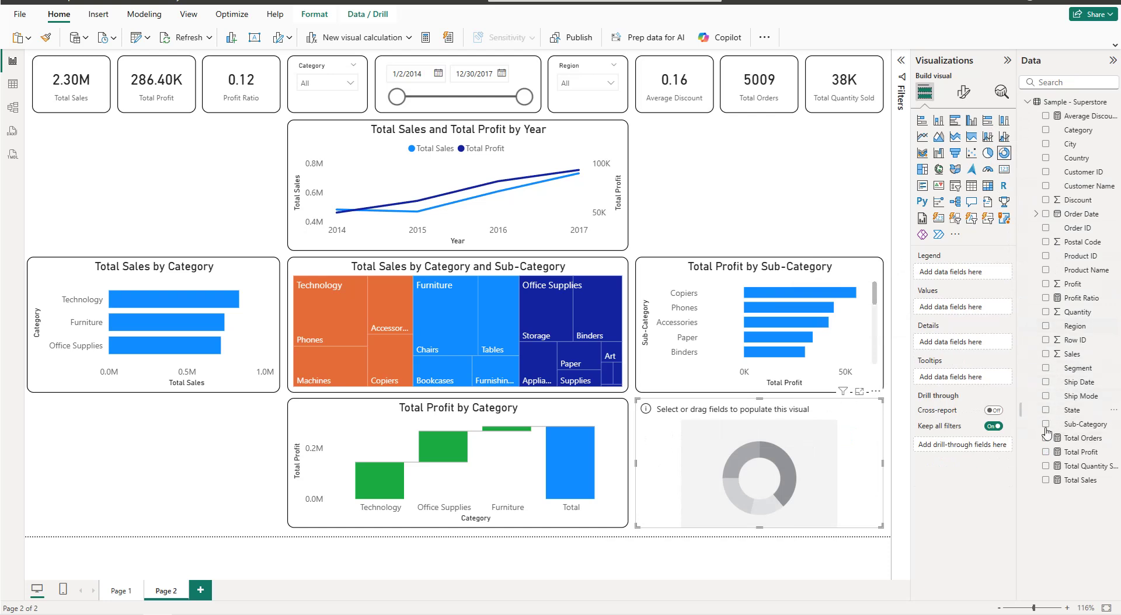
{"action": "left_click", "coordinate": [1045, 480]}
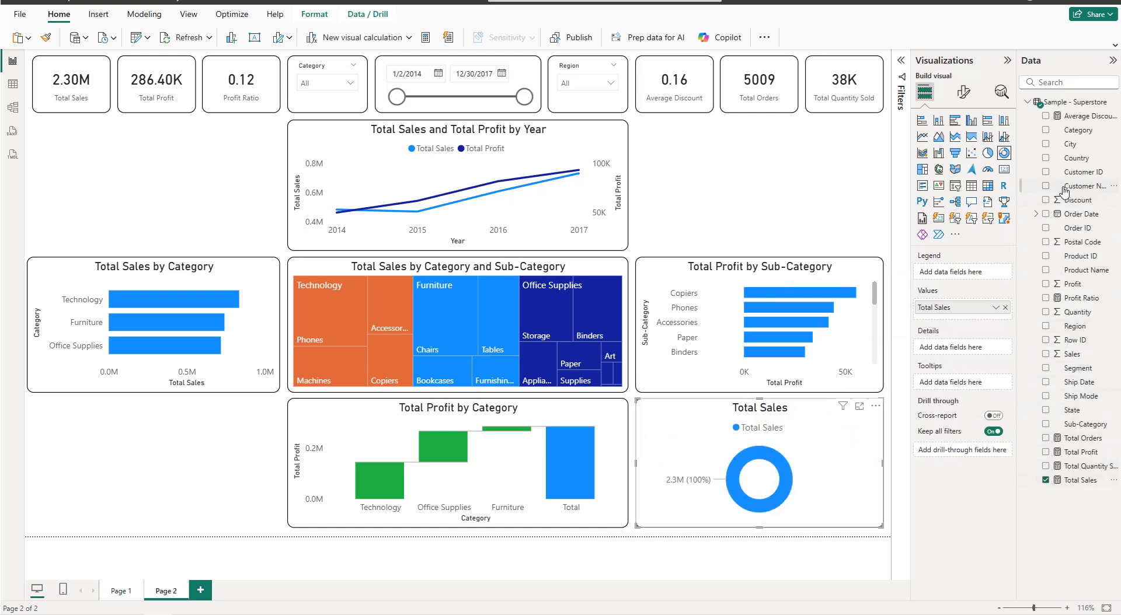
{"action": "left_click", "coordinate": [1045, 369]}
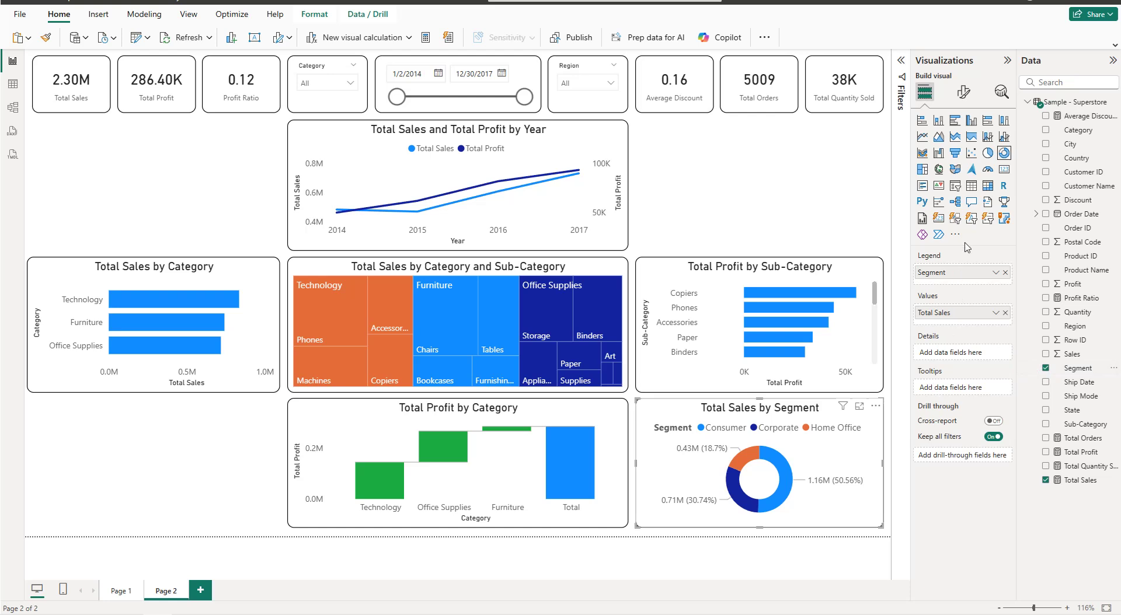
Turn off the legend title of the Total Sales by Segment donut chart
{"action": "left_click", "coordinate": [963, 94]}
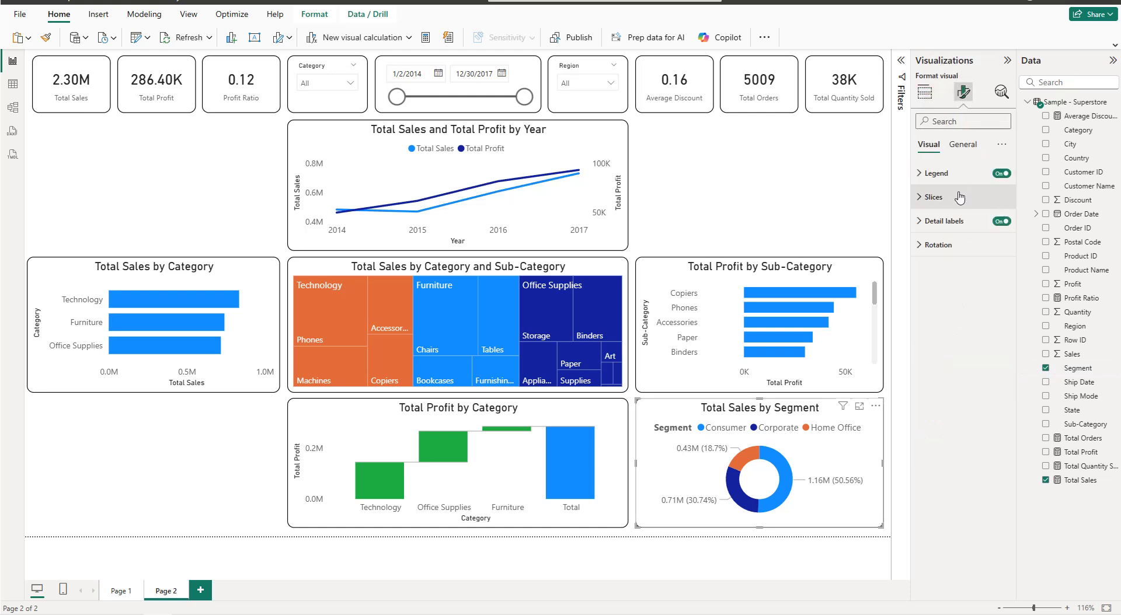
{"action": "left_click", "coordinate": [951, 174]}
{"action": "left_click", "coordinate": [996, 288]}
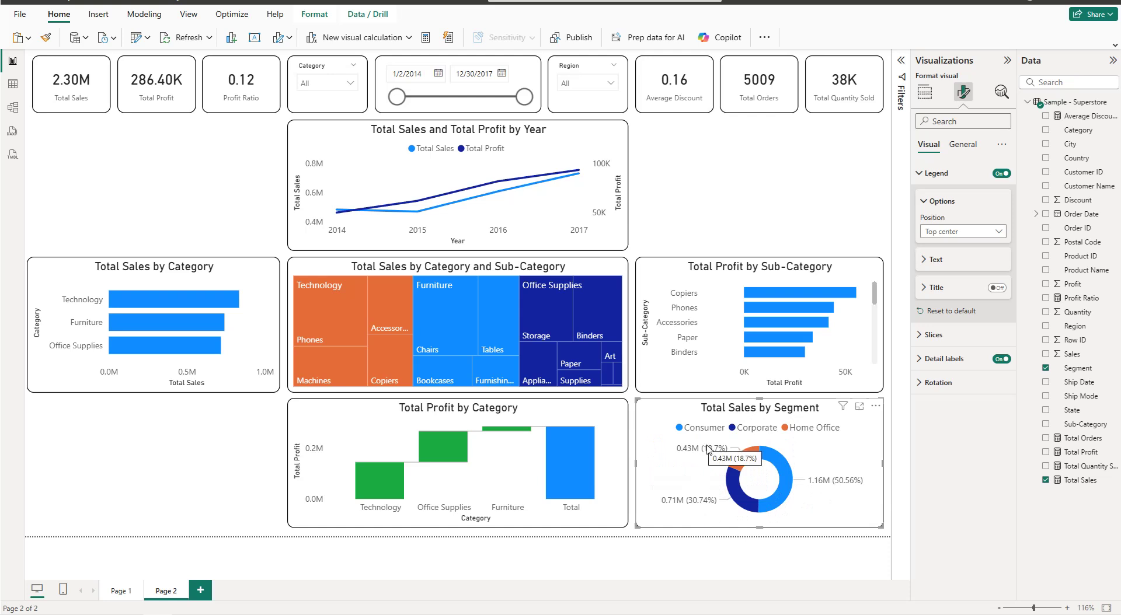
{"action": "left_click", "coordinate": [255, 421]}
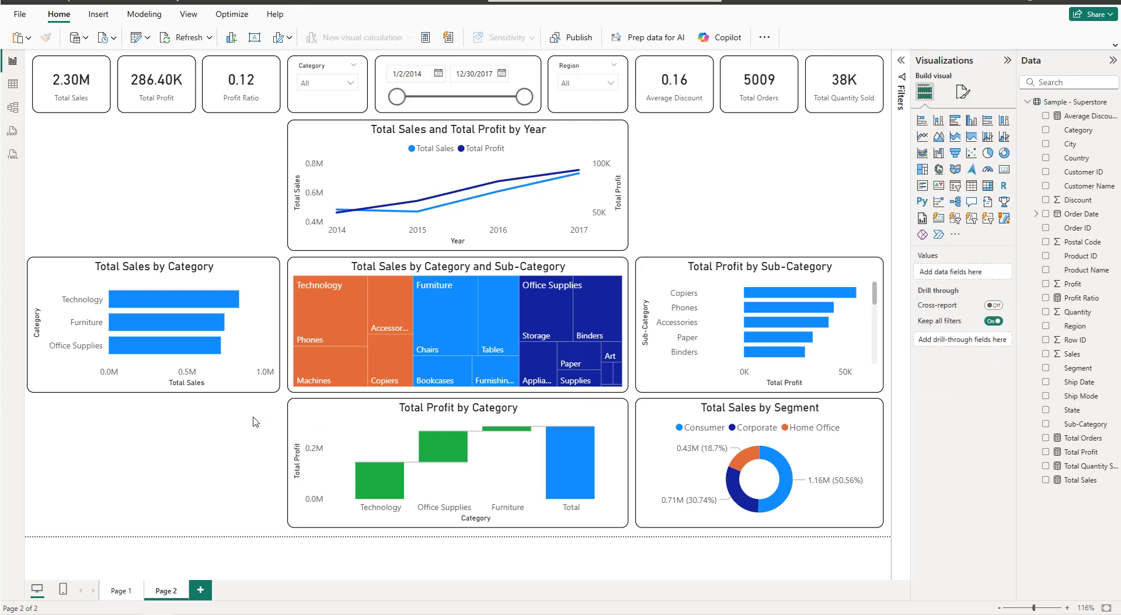
Place a copy of the Total Profit by Sub-Category chart beneath the Total Sales by Category chart, beside the waterfall
{"action": "mouse_move", "coordinate": [593, 366]}
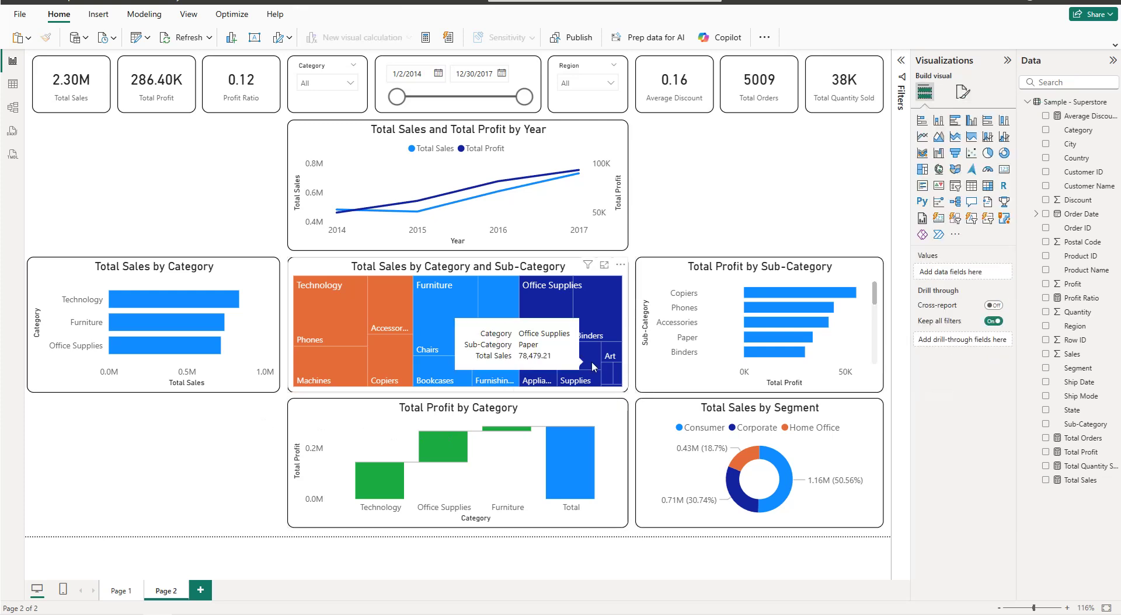
{"action": "left_click", "coordinate": [695, 292]}
{"action": "left_click_drag", "start_coordinate": [696, 282], "coordinate": [95, 420]}
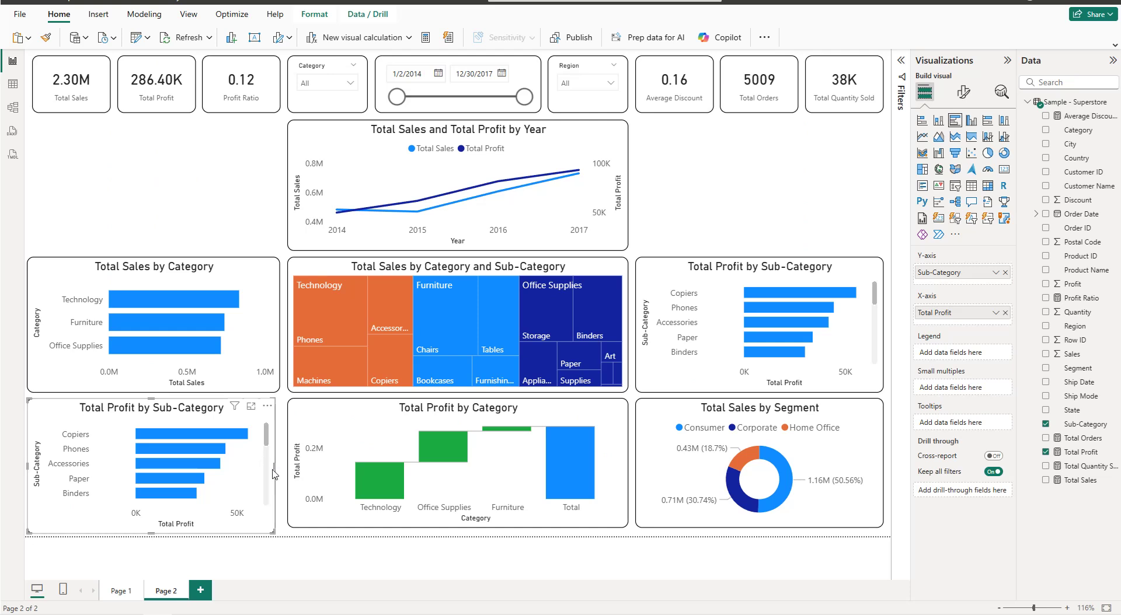
Align the Total Sales by Category chart and the copy below it to the KPI row's left edge, matching the copy's height to the waterfall
{"action": "left_click", "coordinate": [52, 337]}
{"action": "left_click_drag", "start_coordinate": [27, 327], "coordinate": [33, 331]}
{"action": "left_click", "coordinate": [51, 416]}
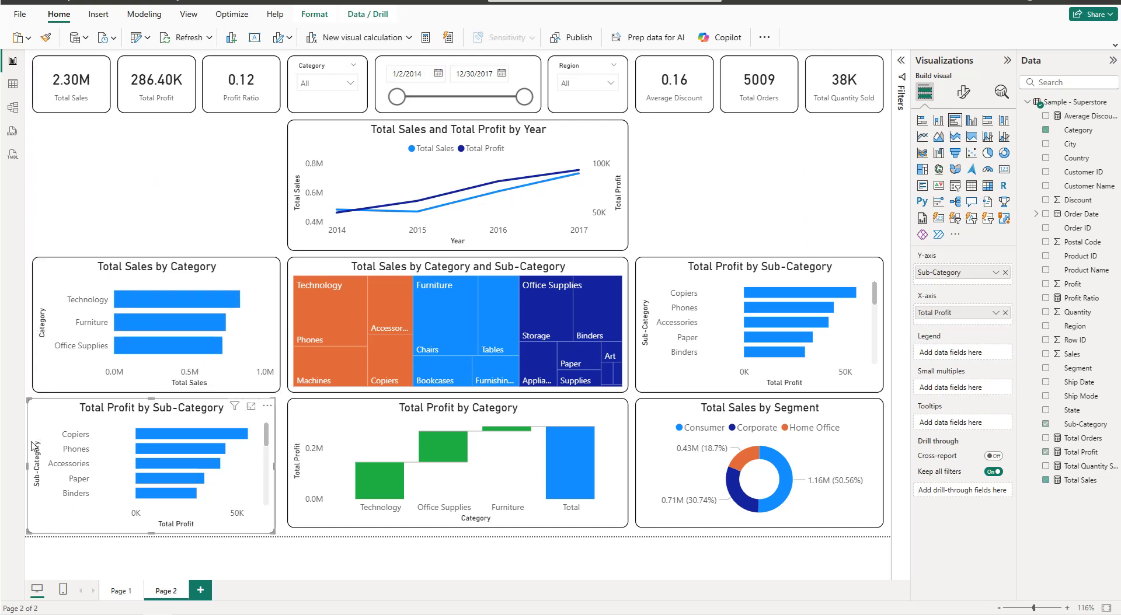
{"action": "left_click_drag", "start_coordinate": [34, 470], "coordinate": [33, 470]}
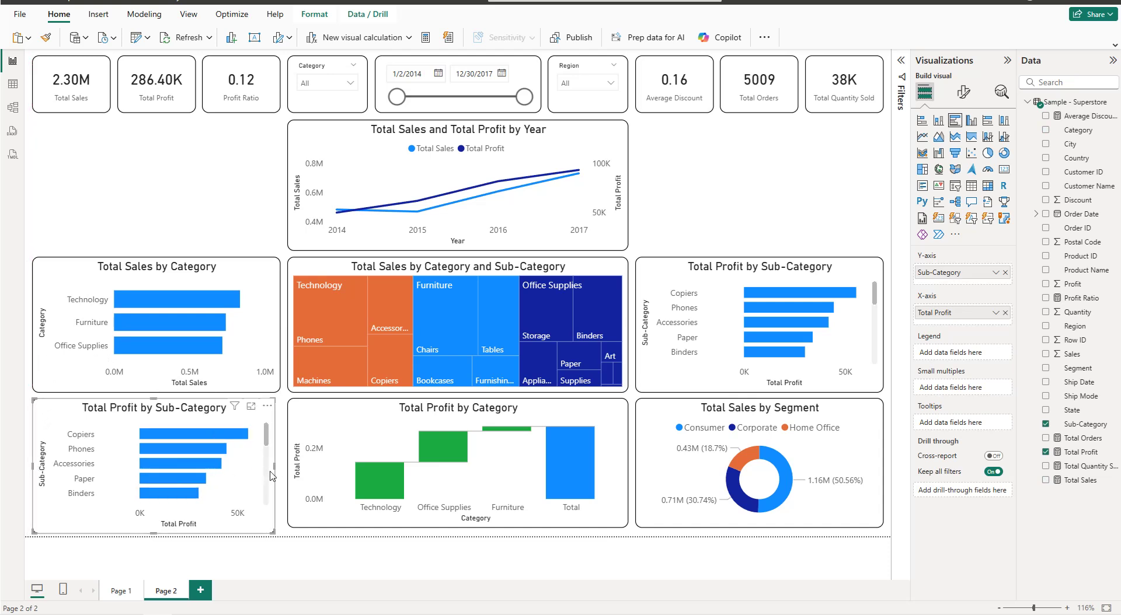
{"action": "left_click_drag", "start_coordinate": [278, 466], "coordinate": [282, 467]}
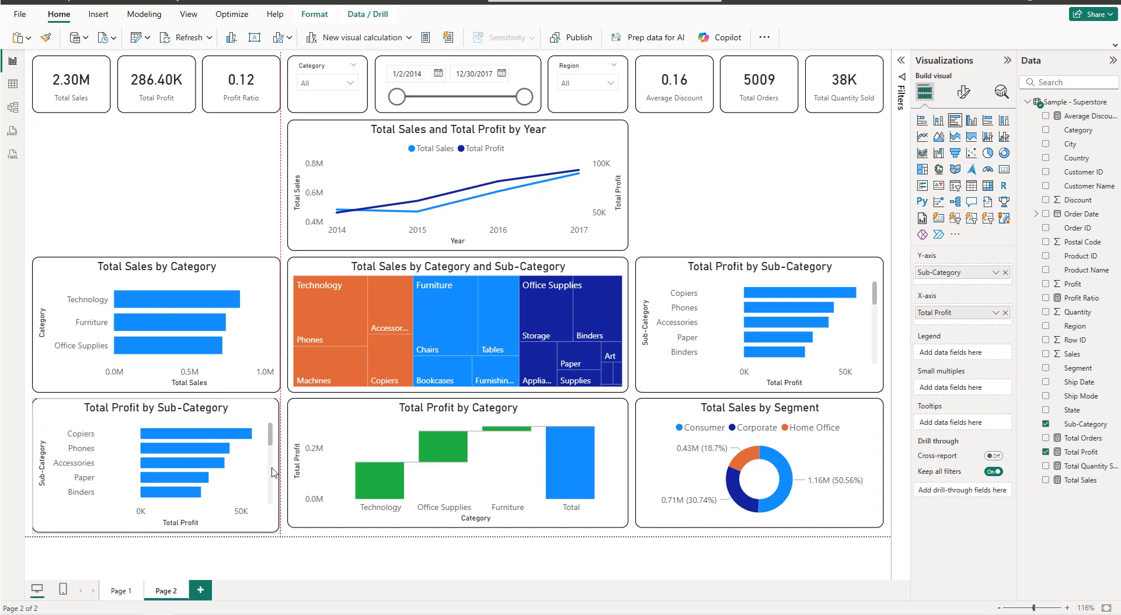
{"action": "left_click_drag", "start_coordinate": [155, 533], "coordinate": [163, 528]}
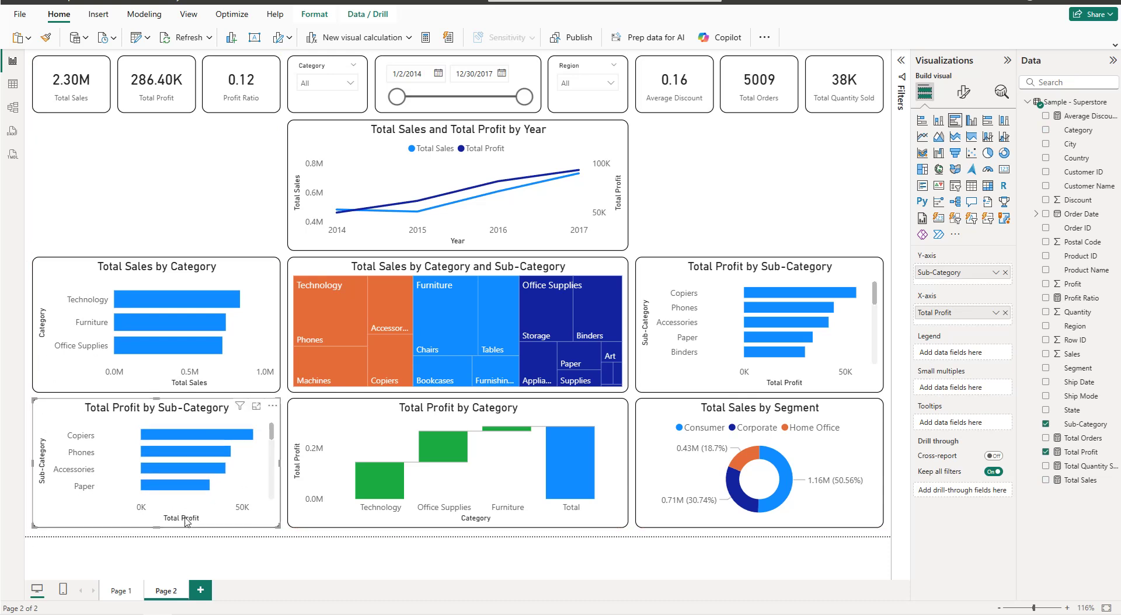
Clear the copy's fields and convert it to a scatter chart with Sales on the X Axis and Profit on the Y Axis
{"action": "left_click", "coordinate": [1004, 313]}
{"action": "left_click", "coordinate": [1005, 272]}
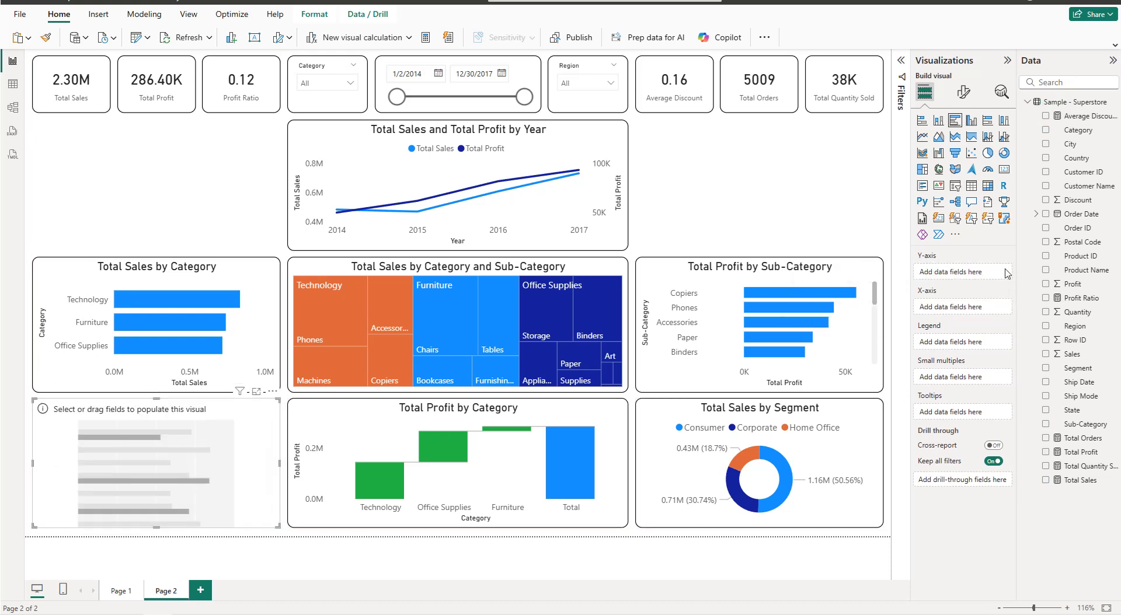
{"action": "left_click", "coordinate": [971, 152]}
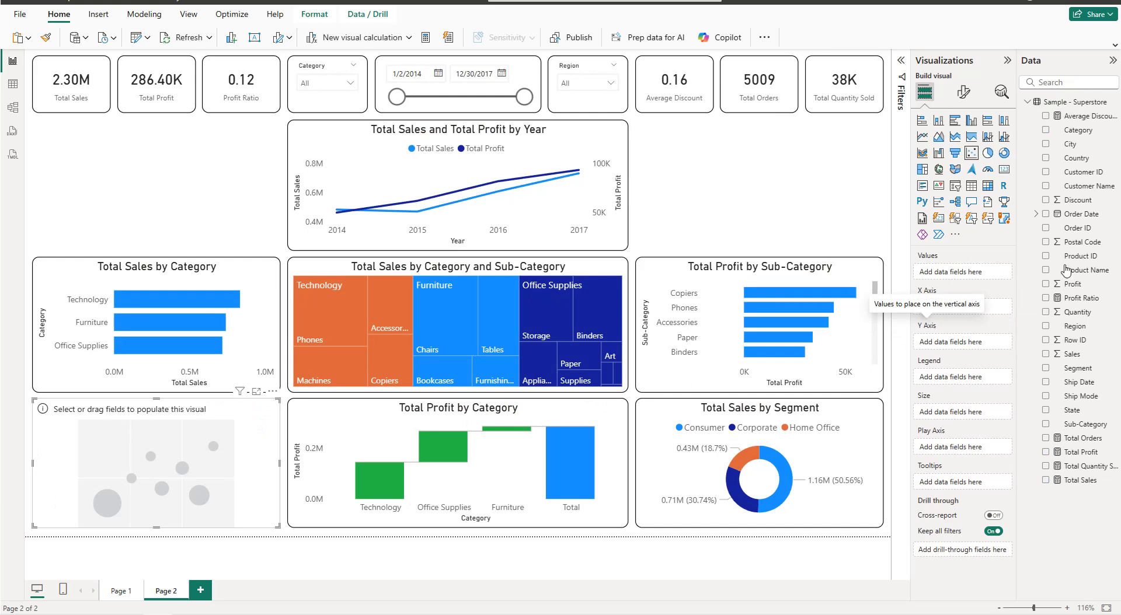
{"action": "left_click_drag", "start_coordinate": [1073, 355], "coordinate": [969, 314]}
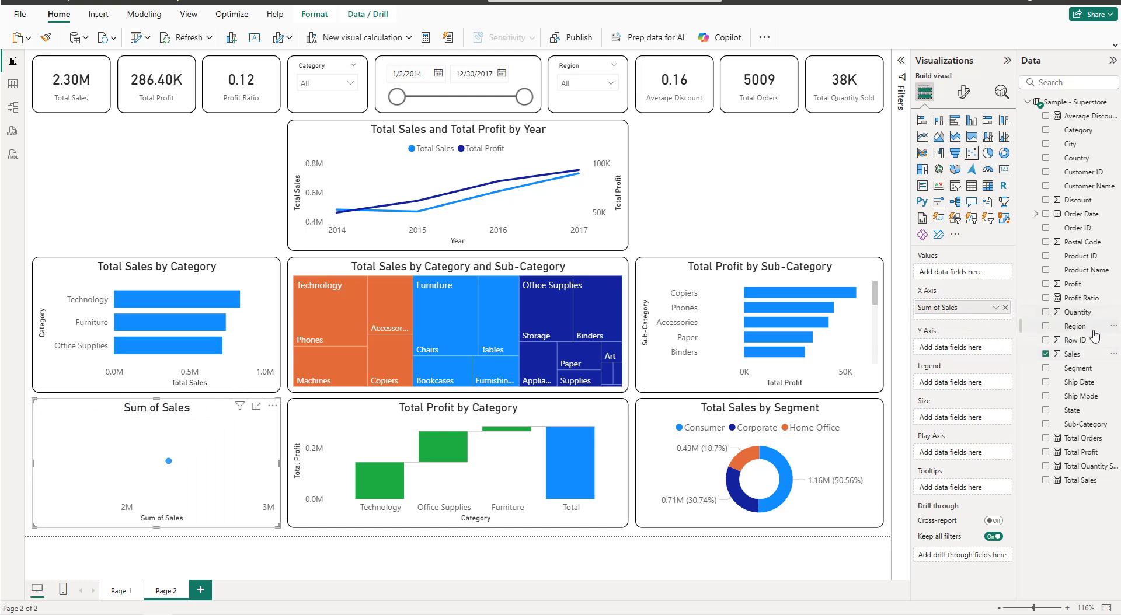
{"action": "left_click_drag", "start_coordinate": [1089, 282], "coordinate": [992, 348]}
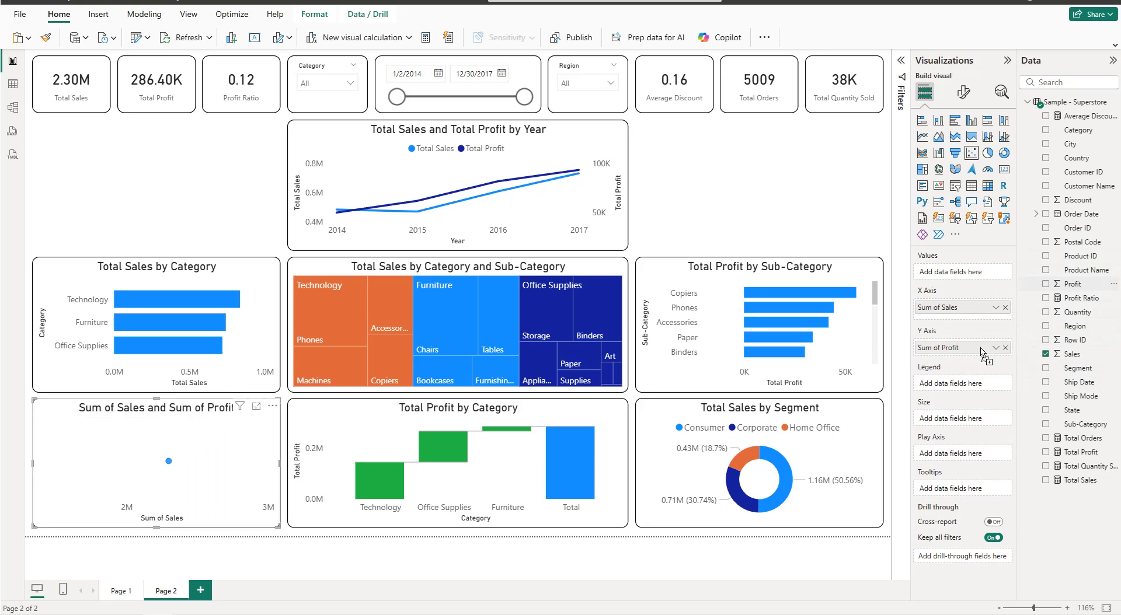
Set Sales and Profit to Don't summarize in the scatter chart and use Category as its legend
{"action": "left_click", "coordinate": [995, 308]}
{"action": "left_click", "coordinate": [1031, 353]}
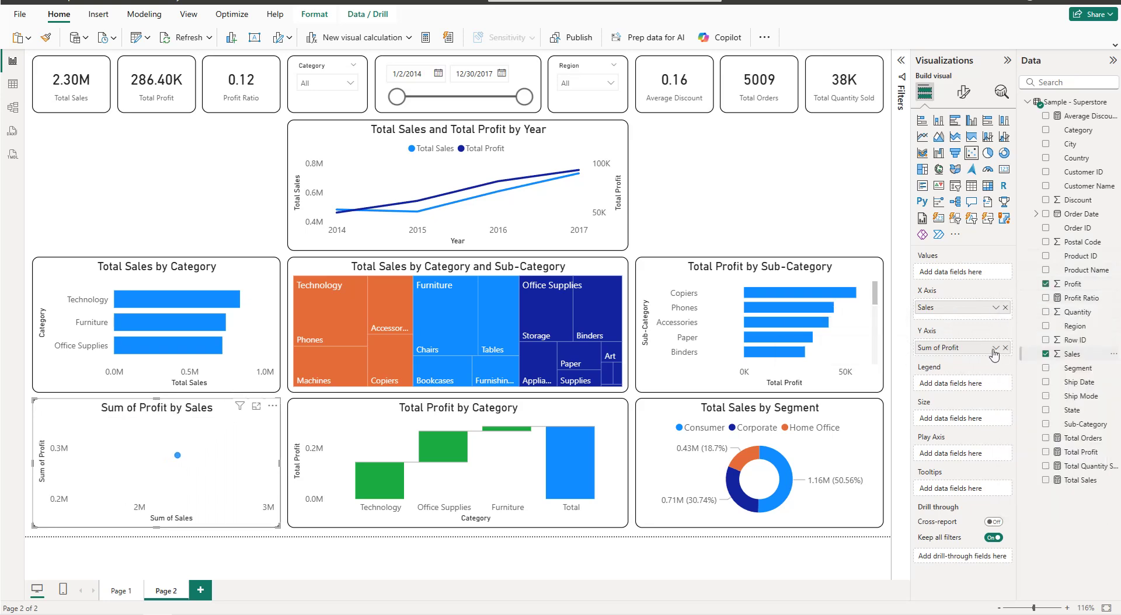
{"action": "left_click", "coordinate": [995, 348]}
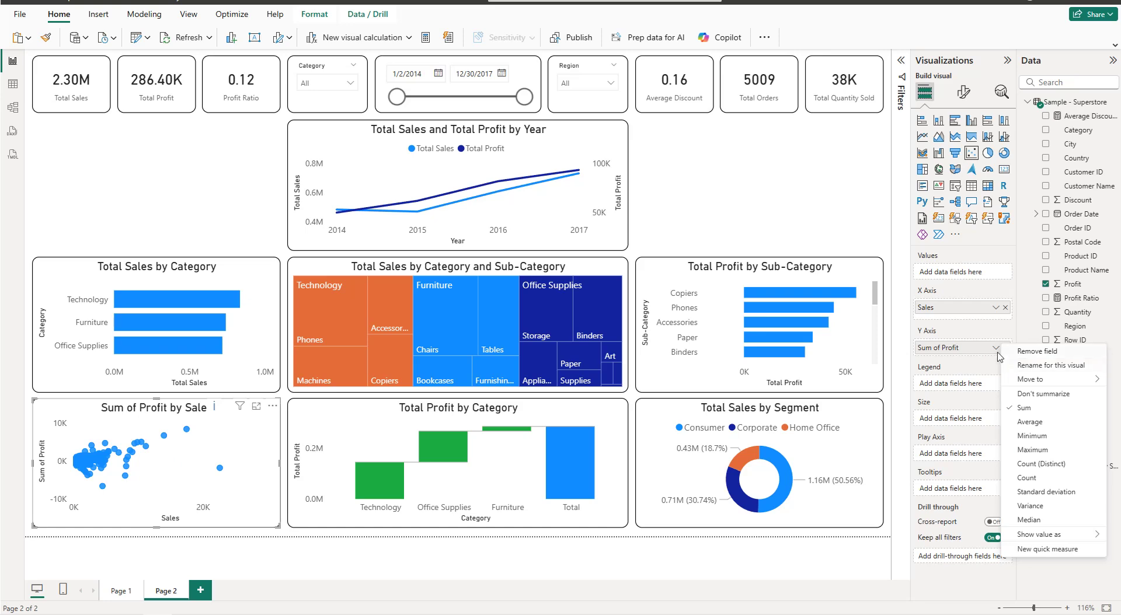
{"action": "left_click", "coordinate": [1036, 394]}
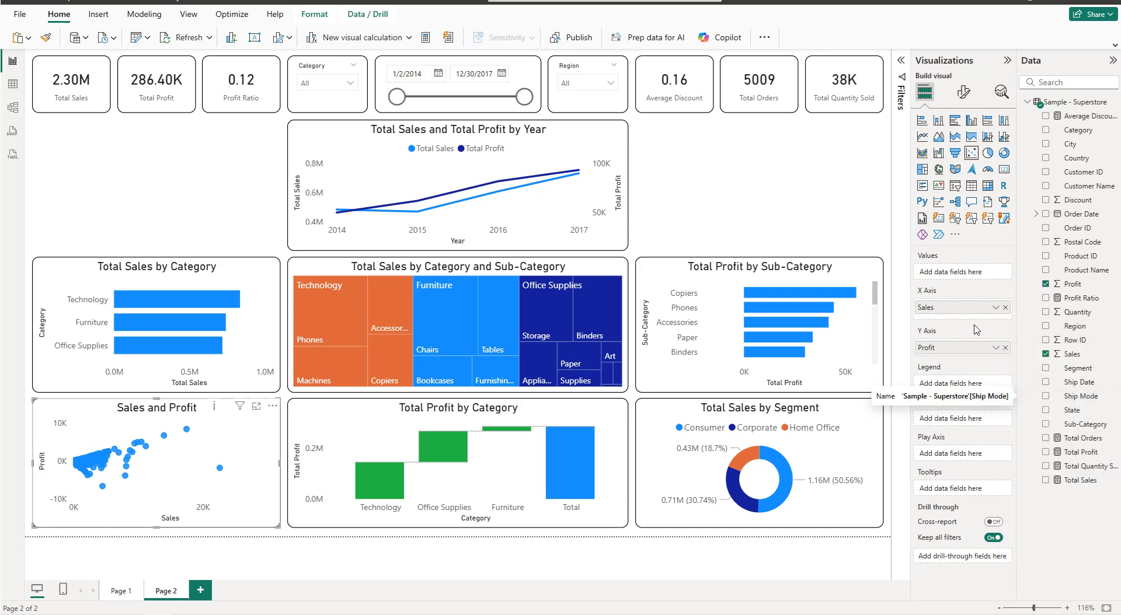
{"action": "left_click", "coordinate": [1045, 130]}
{"action": "left_click_drag", "start_coordinate": [966, 274], "coordinate": [972, 398]}
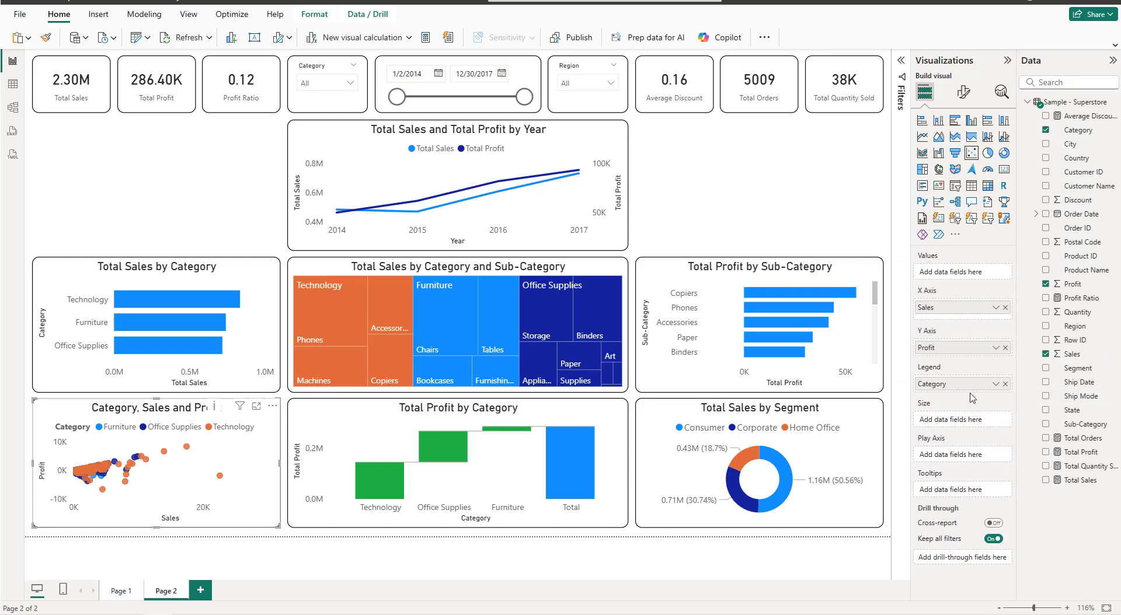
Reduce the marker size for all series in the Category, Sales and Profit scatter chart
{"action": "left_click", "coordinate": [966, 101]}
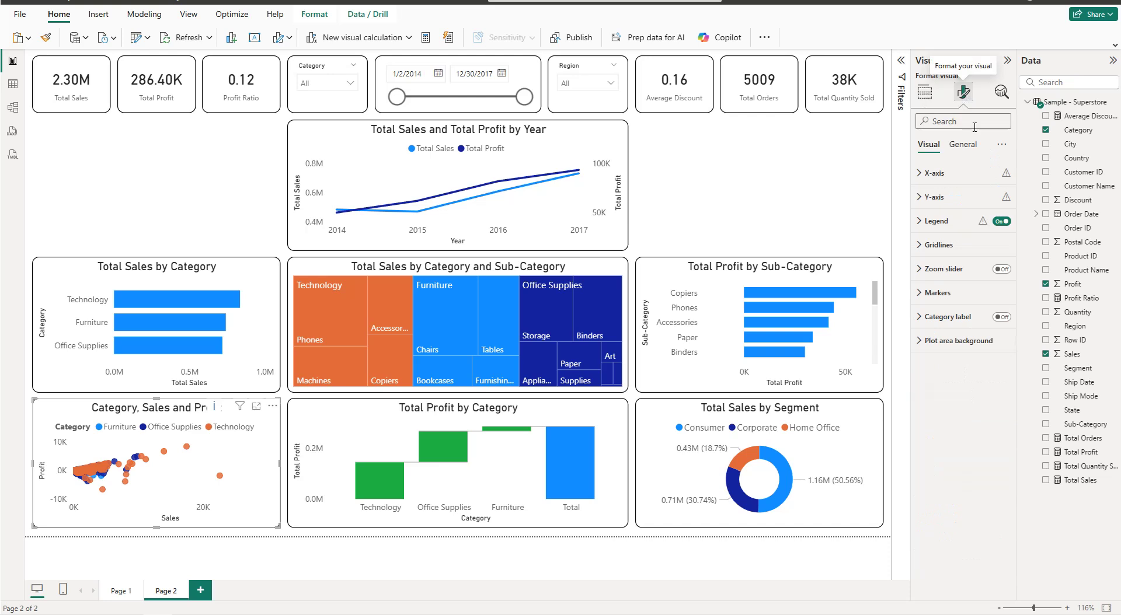
{"action": "left_click", "coordinate": [964, 292]}
{"action": "left_click_drag", "start_coordinate": [965, 477], "coordinate": [948, 480]}
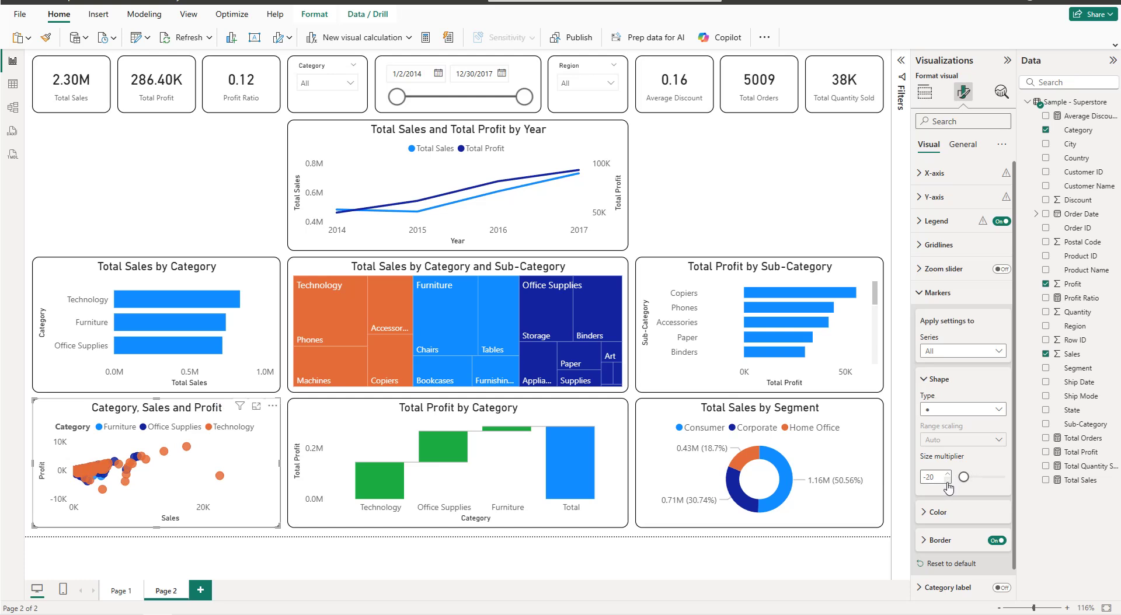
{"action": "left_click", "coordinate": [951, 291]}
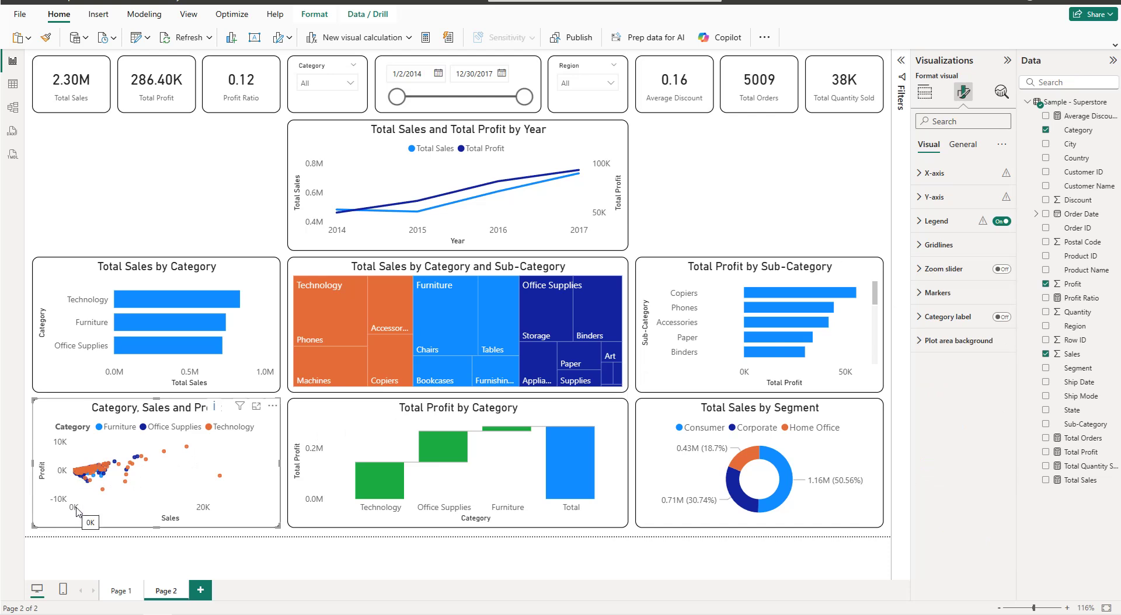
{"action": "mouse_move", "coordinate": [126, 486]}
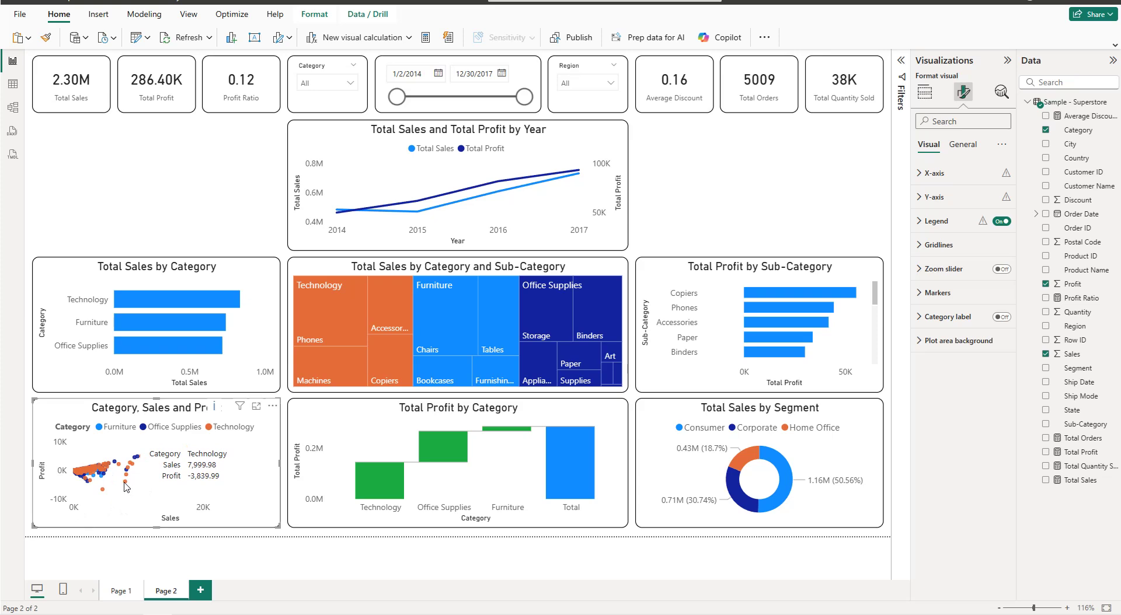
{"action": "left_click", "coordinate": [203, 230]}
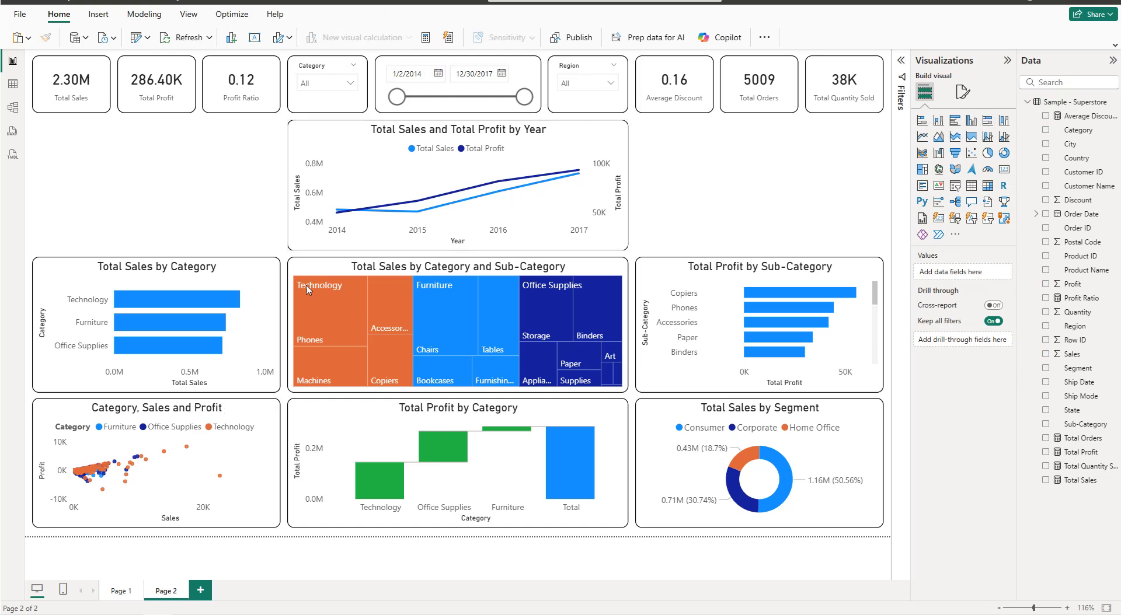
Place a copy of the Total Sales by Category chart directly above the original, matching its top and height to the line chart
{"action": "left_click", "coordinate": [261, 287]}
{"action": "key", "text": "ctrl+c"}
{"action": "key", "text": "ctrl+v"}
{"action": "left_click_drag", "start_coordinate": [234, 292], "coordinate": [229, 152]}
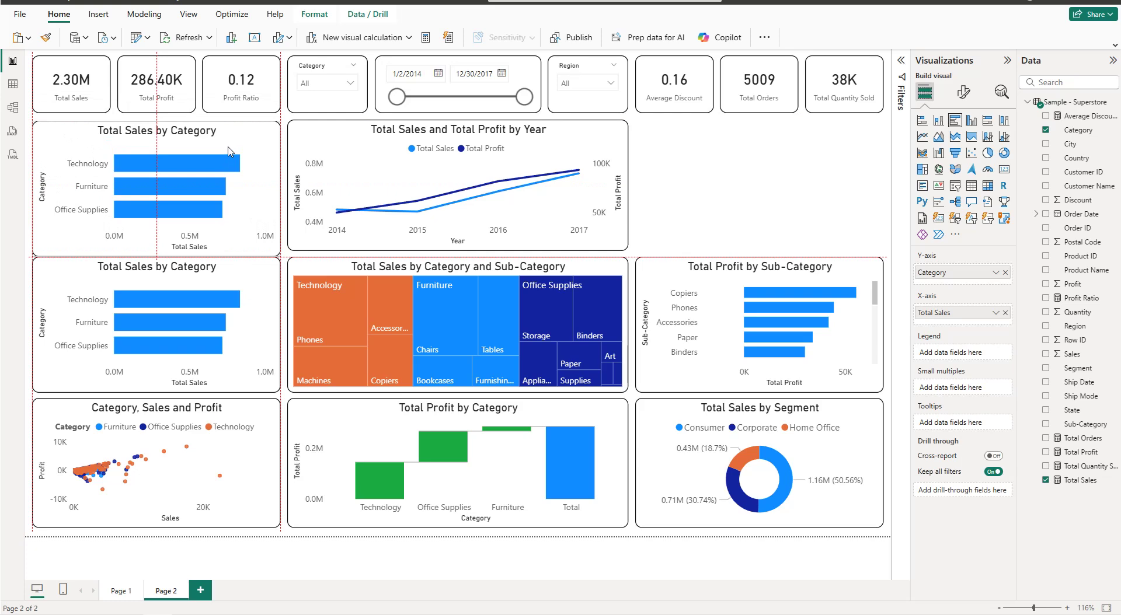
{"action": "left_click_drag", "start_coordinate": [228, 145], "coordinate": [228, 147]}
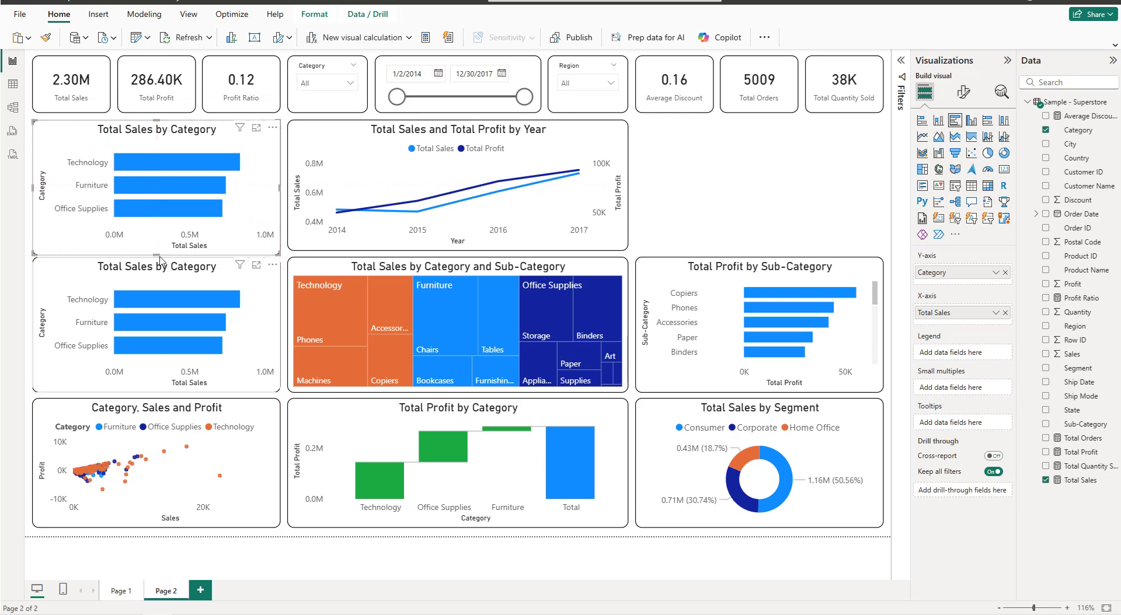
{"action": "left_click_drag", "start_coordinate": [160, 256], "coordinate": [161, 257]}
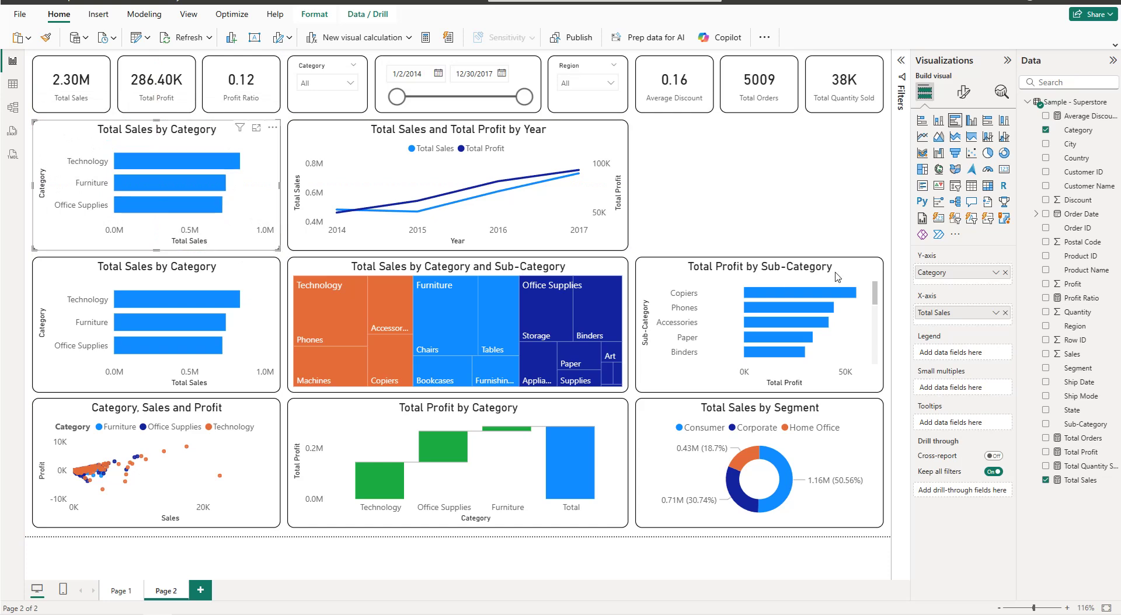
Clear the copy's fields and convert it to a clustered column chart showing Profit Ratio by Ship Mode
{"action": "left_click", "coordinate": [1005, 273]}
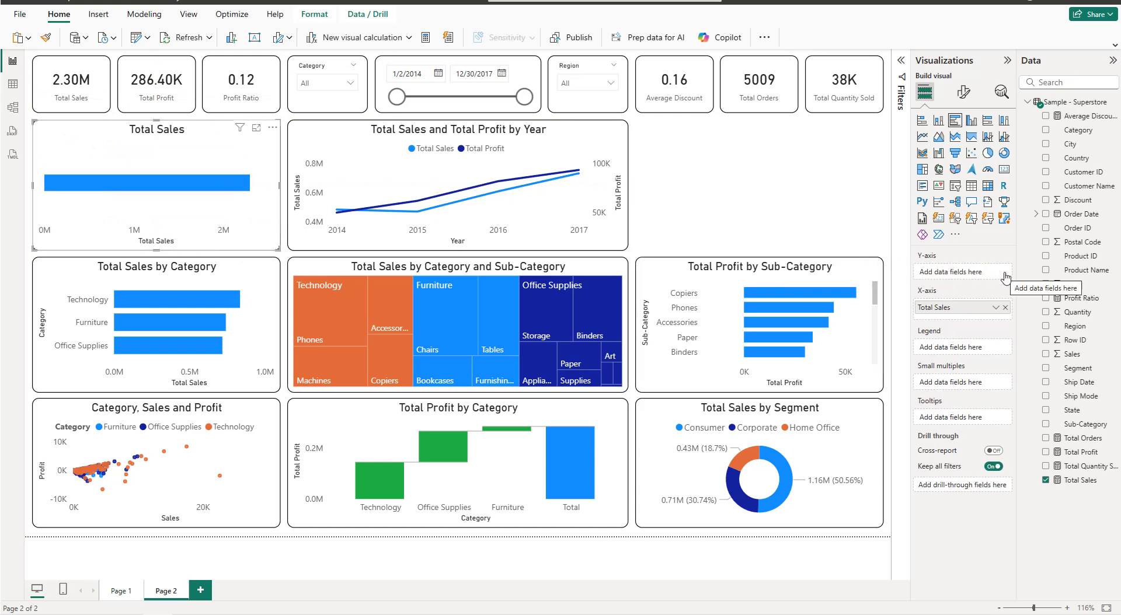
{"action": "left_click", "coordinate": [1005, 308]}
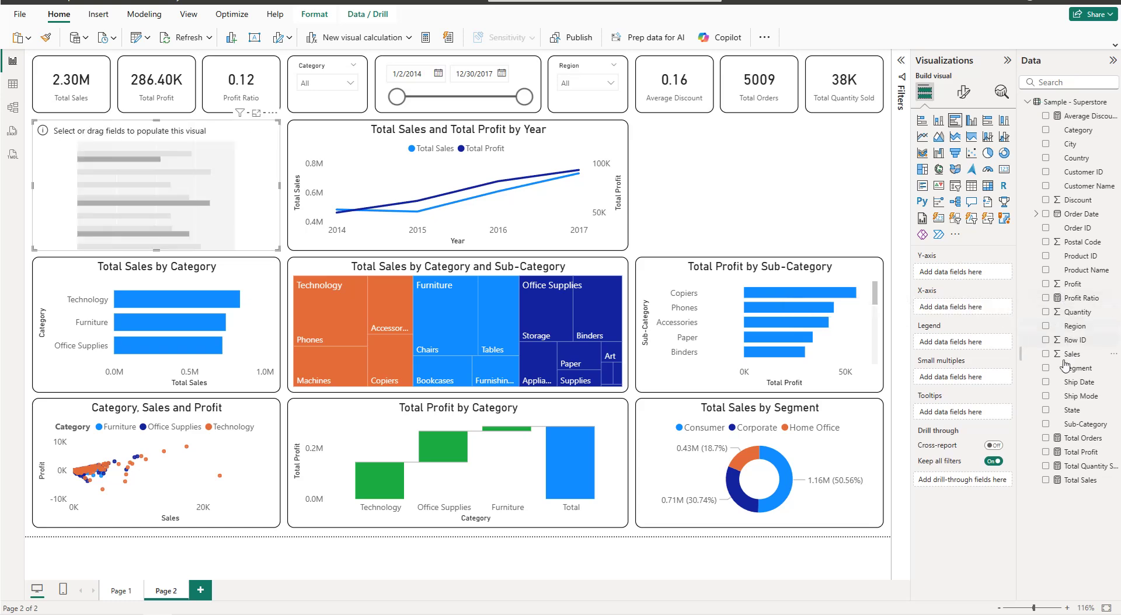
{"action": "left_click", "coordinate": [972, 121]}
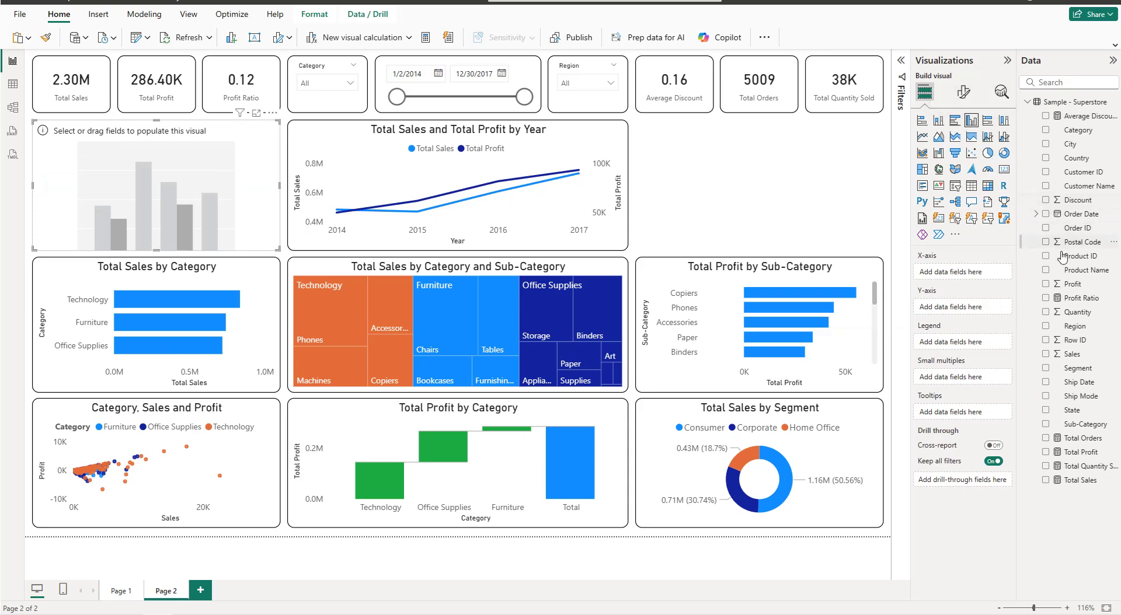
{"action": "left_click", "coordinate": [1046, 397]}
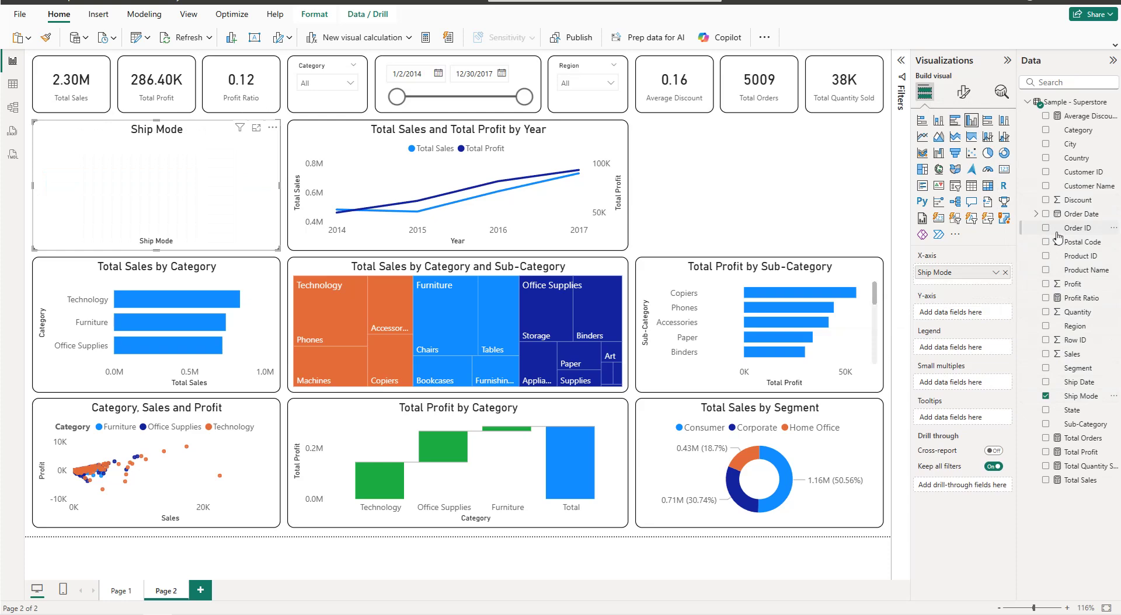
{"action": "left_click", "coordinate": [1046, 299]}
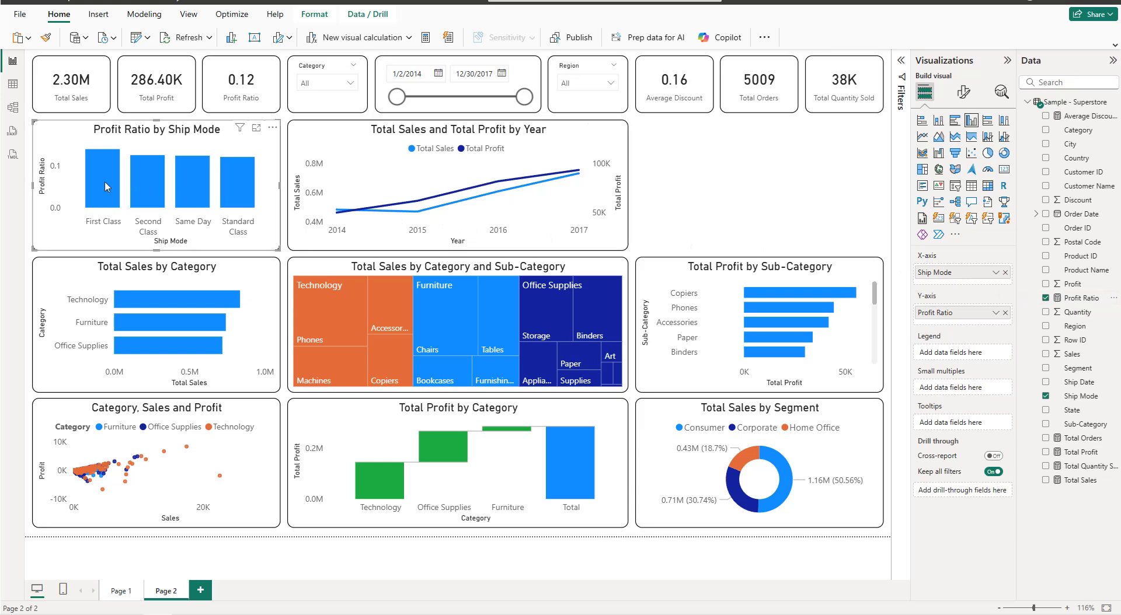
{"action": "mouse_move", "coordinate": [105, 186]}
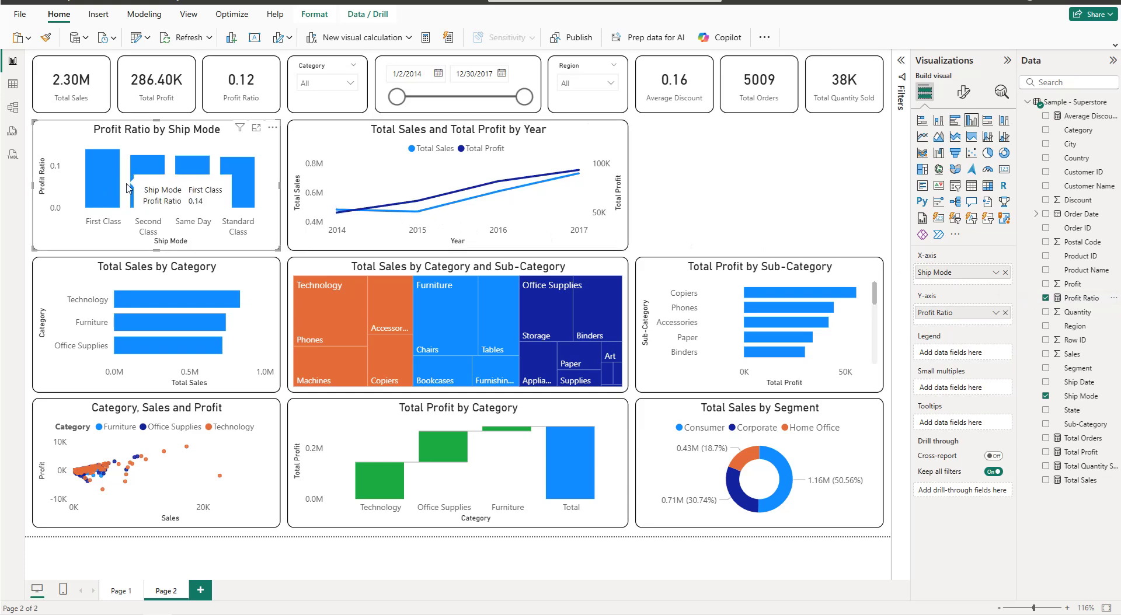
{"action": "mouse_move", "coordinate": [146, 188]}
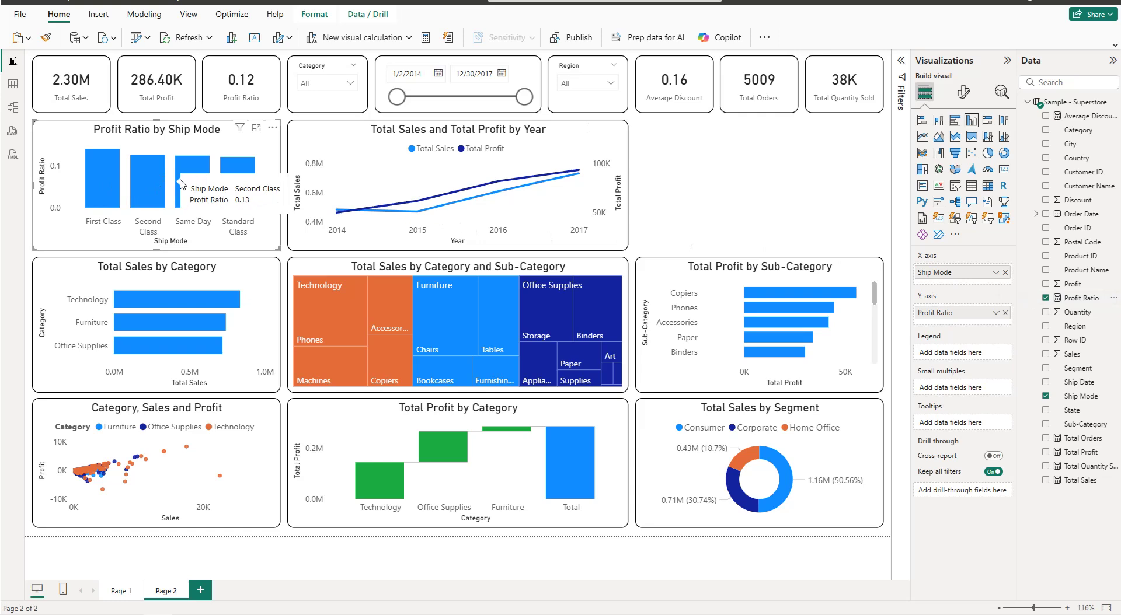
{"action": "mouse_move", "coordinate": [236, 181]}
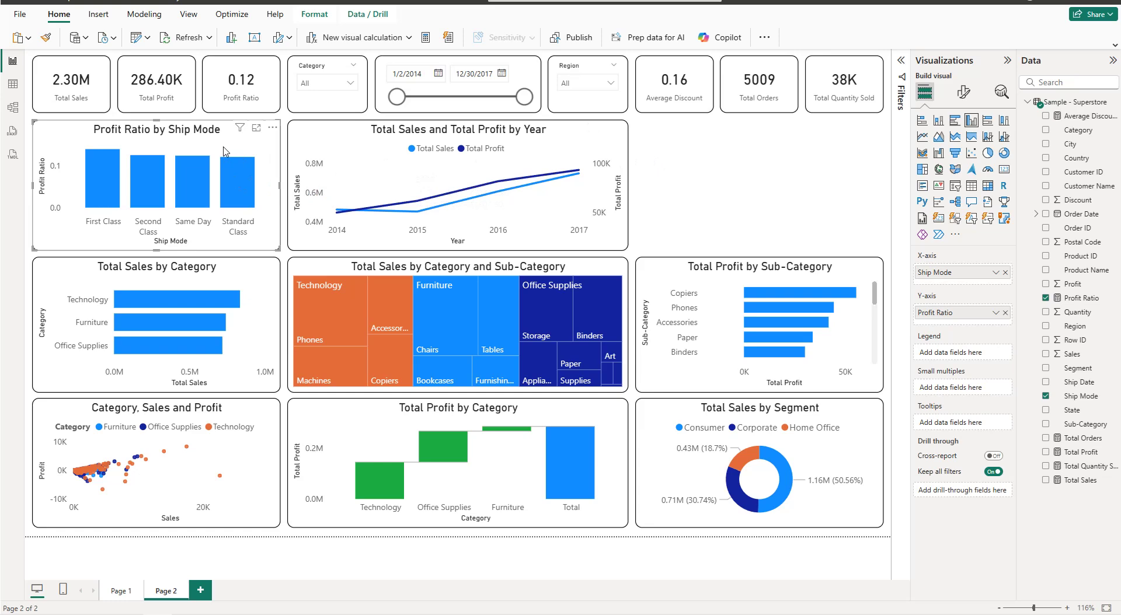
Place a copy of the Profit Ratio by Ship Mode chart above Total Profit by Sub-Category as an empty line and clustered column chart
{"action": "left_click_drag", "start_coordinate": [223, 150], "coordinate": [820, 144]}
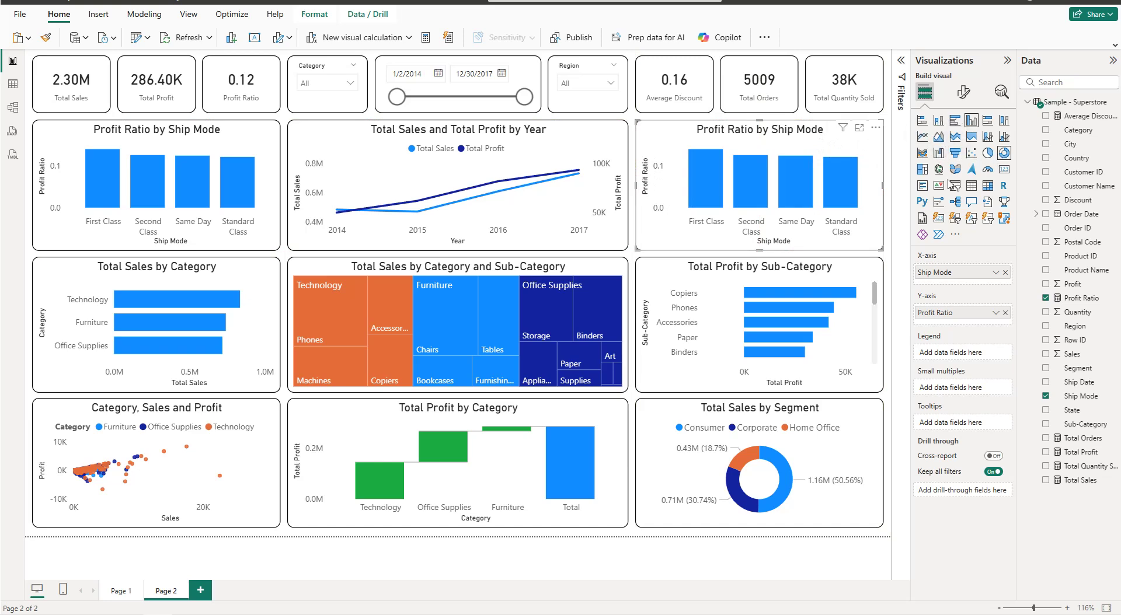
{"action": "left_click", "coordinate": [1004, 272]}
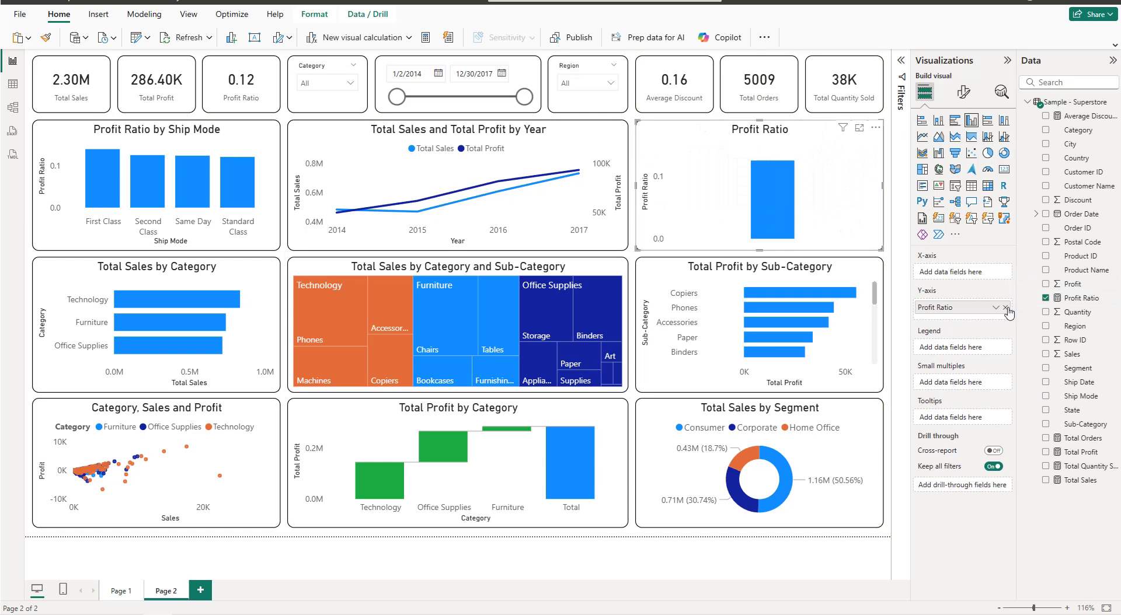
{"action": "left_click", "coordinate": [1005, 307]}
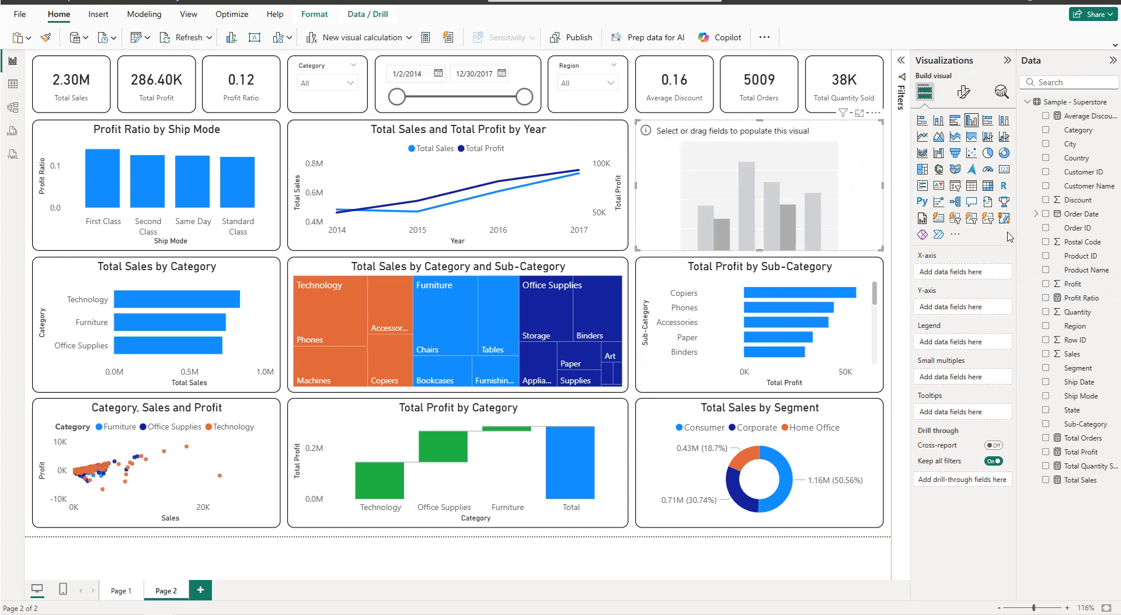
{"action": "left_click", "coordinate": [1003, 138]}
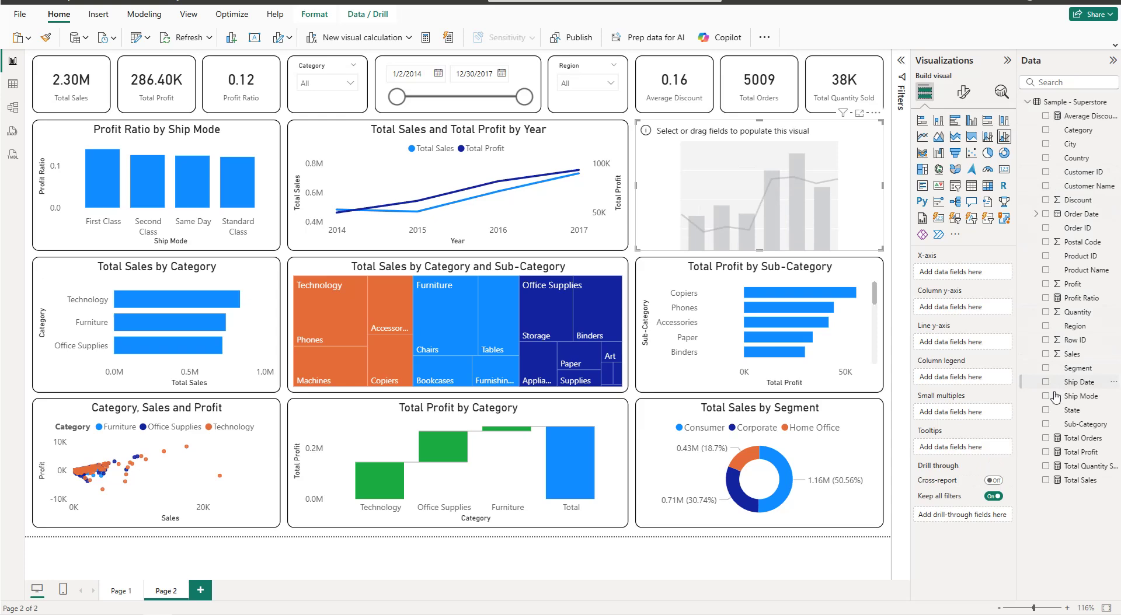
Set the combo chart to Region on the X-axis, Total Sales as columns and Profit Ratio as the line
{"action": "left_click", "coordinate": [1046, 326]}
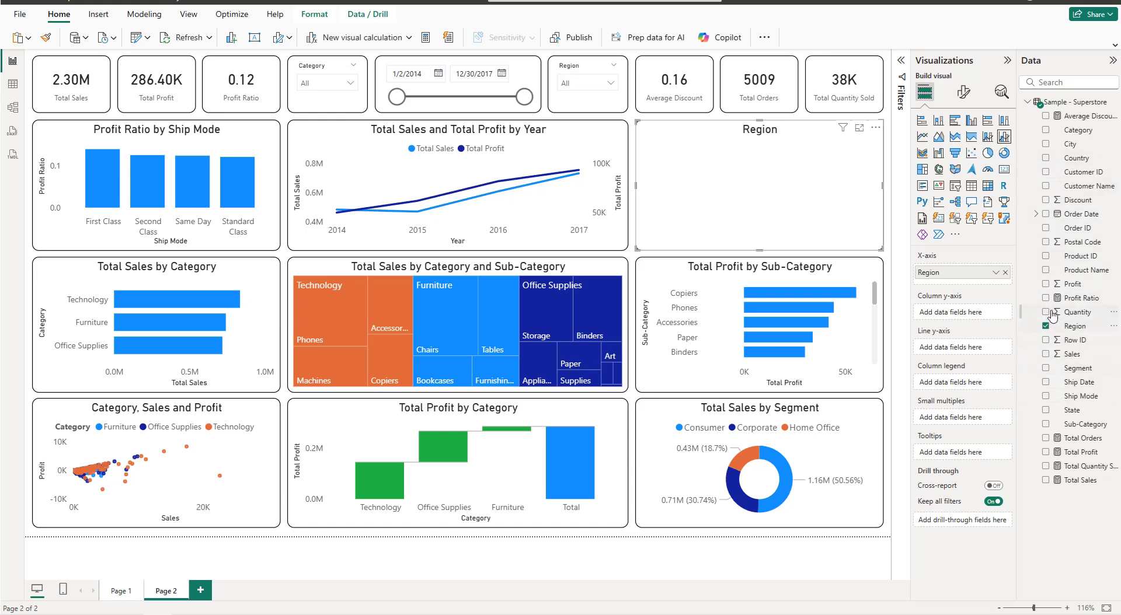
{"action": "left_click", "coordinate": [1046, 298]}
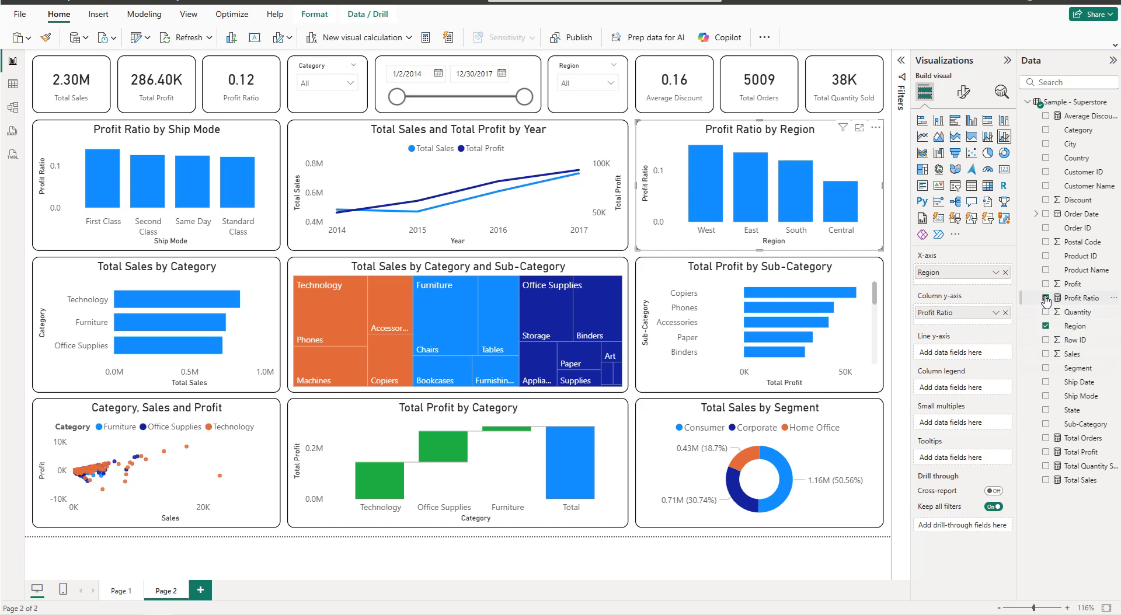
{"action": "left_click", "coordinate": [1045, 481]}
{"action": "left_click_drag", "start_coordinate": [957, 314], "coordinate": [958, 375]}
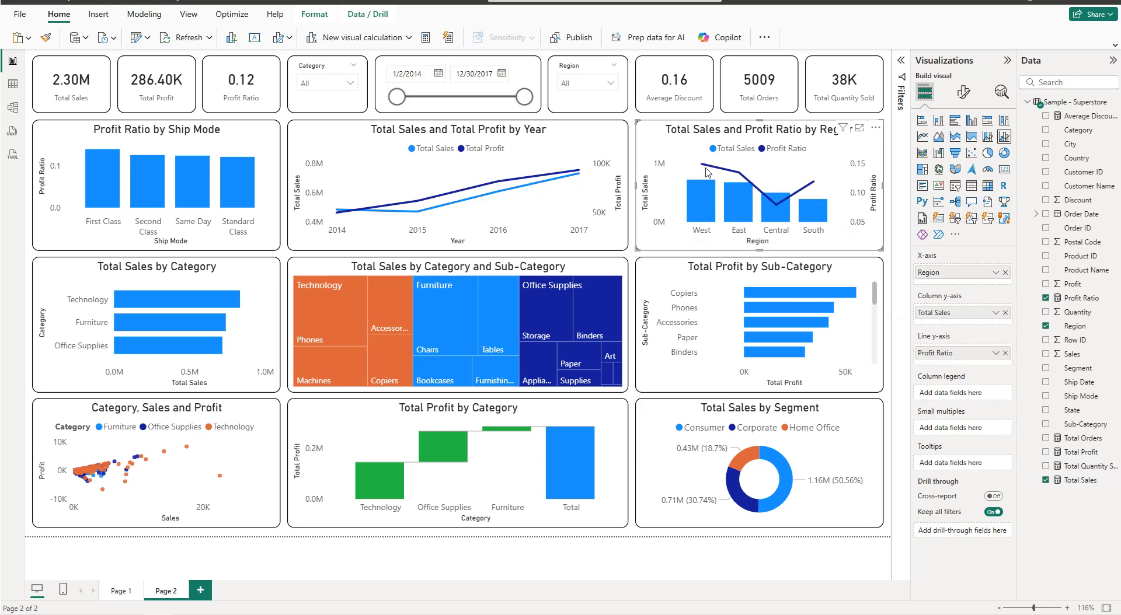
{"action": "mouse_move", "coordinate": [705, 171]}
{"action": "mouse_move", "coordinate": [779, 207]}
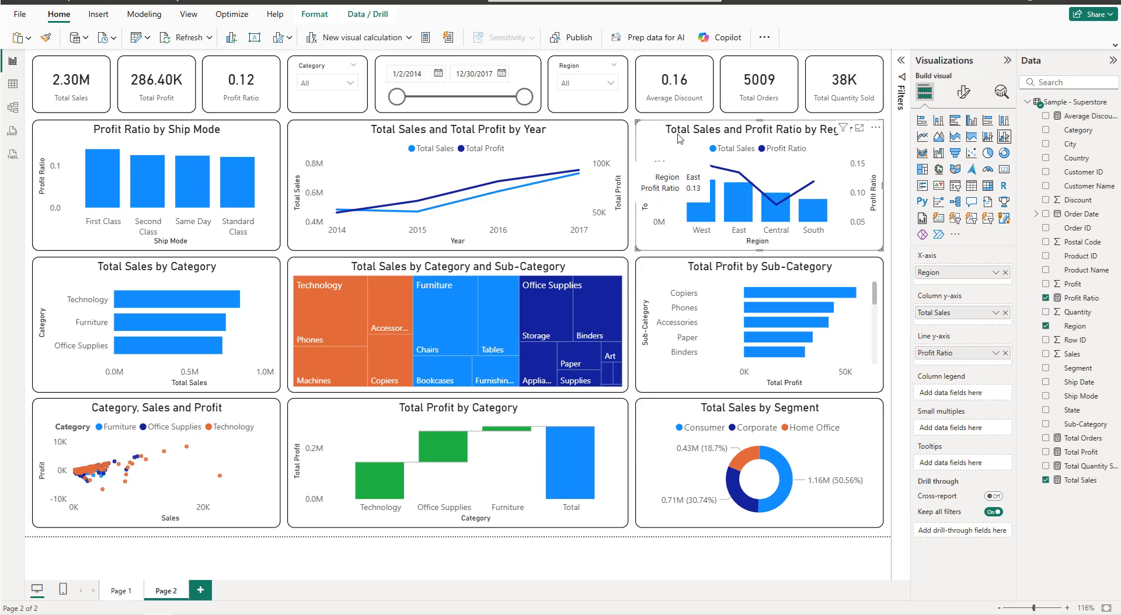
Deselect the combo chart and collapse the Visualizations and Data panes to enlarge the dashboard view
{"action": "left_click", "coordinate": [634, 118]}
{"action": "left_click", "coordinate": [1006, 60]}
{"action": "left_click", "coordinate": [1112, 60]}
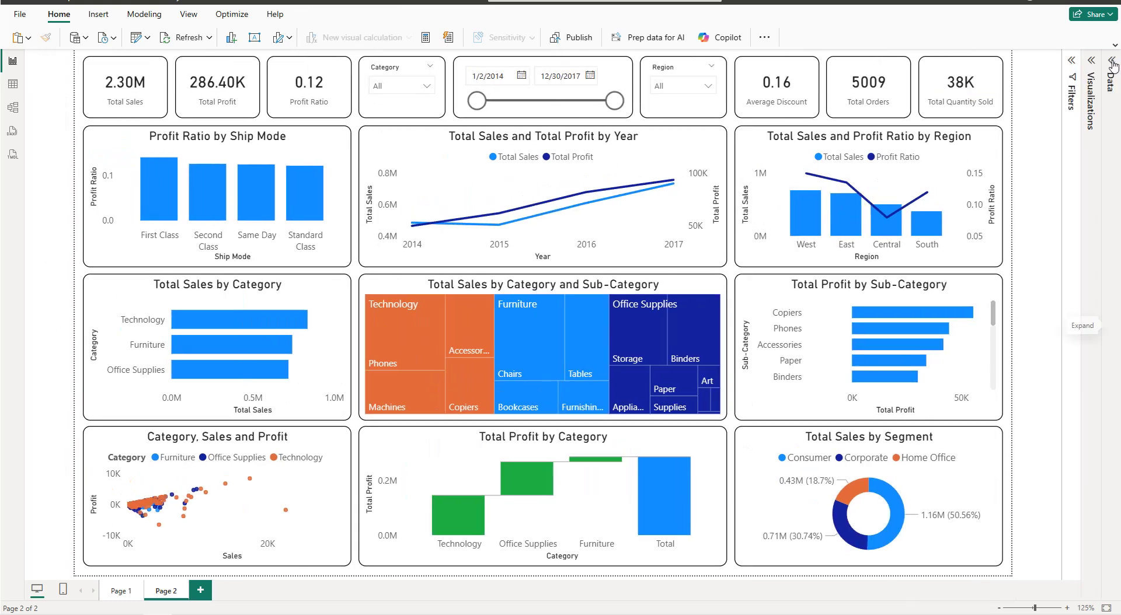